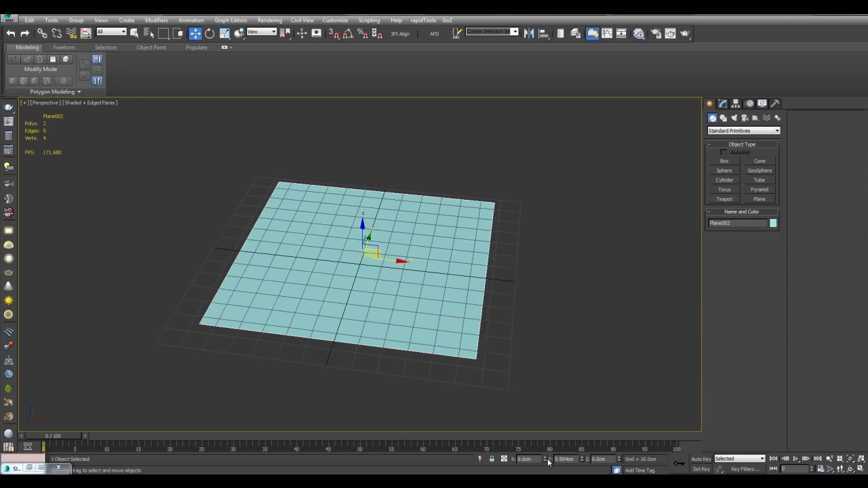
Set the plane's Y position to 0 and convert it to an Editable Poly.
right_click(581, 460)
alt+middle_drag(544, 351, 551, 326)
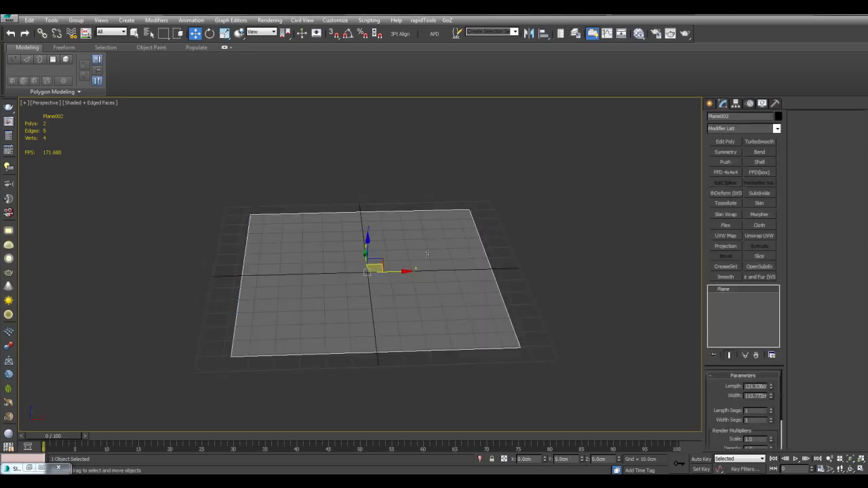
right_click(735, 291)
click(767, 357)
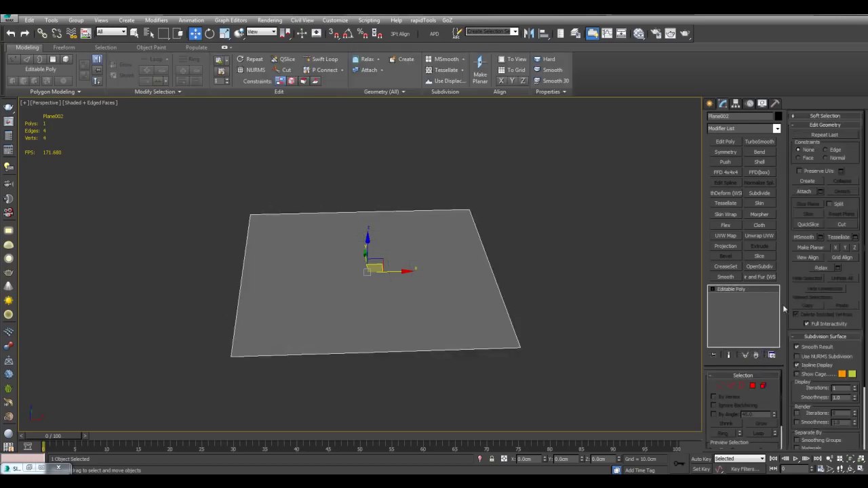
Add a Symmetry modifier to the plane and move the base mesh's left edge to X 0.
click(725, 153)
click(722, 297)
alt+middle_drag(588, 243, 550, 258)
key(2)
drag(267, 223, 365, 266)
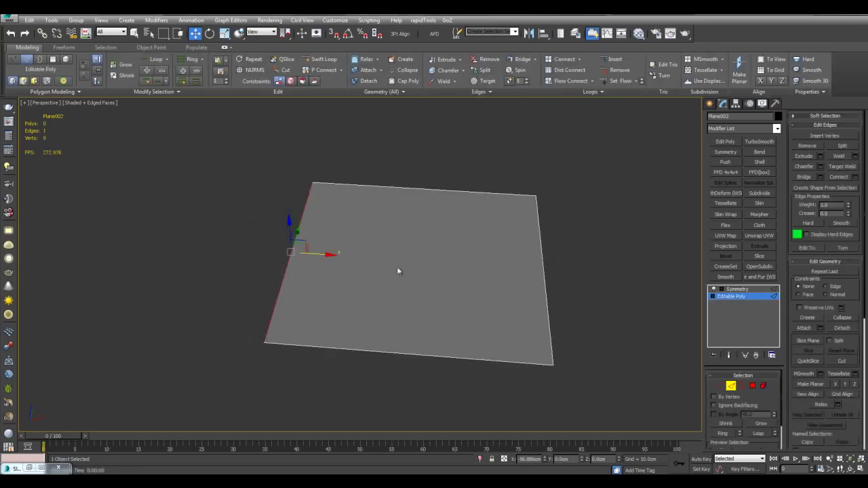
right_click(545, 460)
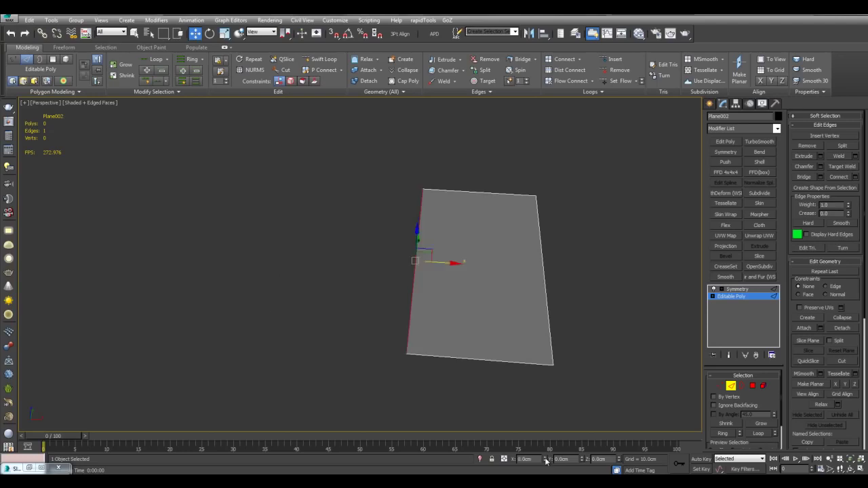
Extrude the plane's end edge upward and back to build an arched strip three segments long.
middle_drag(567, 284, 554, 323)
key(space)
key(space)
key(w)
alt+middle_drag(404, 282, 498, 268)
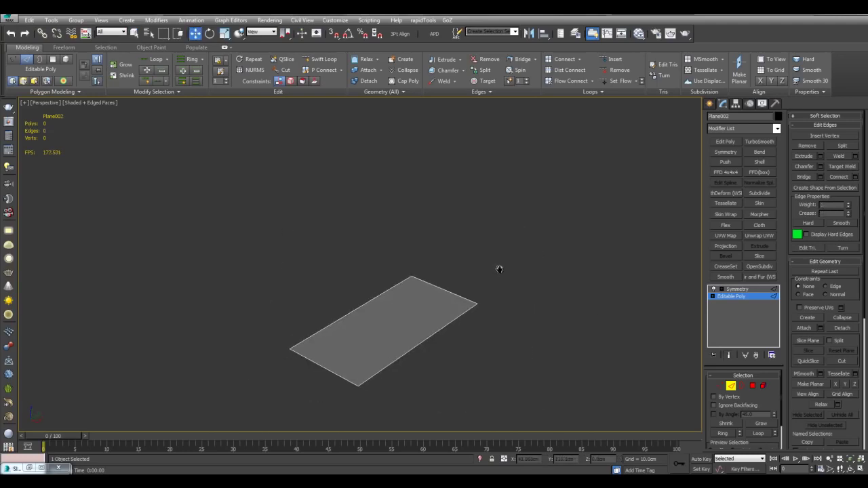
scroll(483, 284, up, 3)
drag(482, 282, 503, 316)
alt+middle_drag(503, 316, 454, 292)
shift+drag(443, 299, 434, 253)
shift+drag(534, 201, 563, 222)
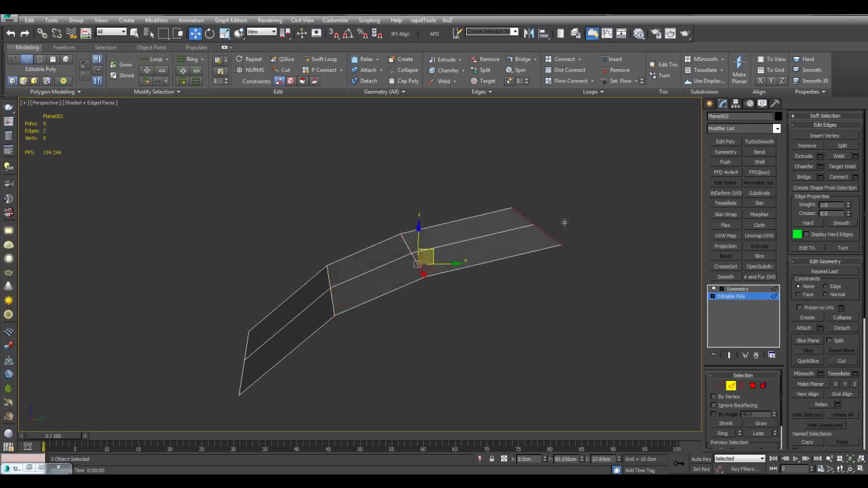
Raise the strip's middle and rear edges to steepen its arched profile.
click(417, 256)
drag(430, 253, 430, 203)
click(540, 233)
key(w)
drag(558, 222, 524, 156)
Extend the strip's side edges outward and down to form sloping side panels.
alt+middle_drag(467, 190, 471, 254)
drag(464, 241, 500, 241)
alt+middle_drag(500, 242, 446, 240)
alt+middle_drag(426, 197, 397, 286)
drag(356, 326, 357, 324)
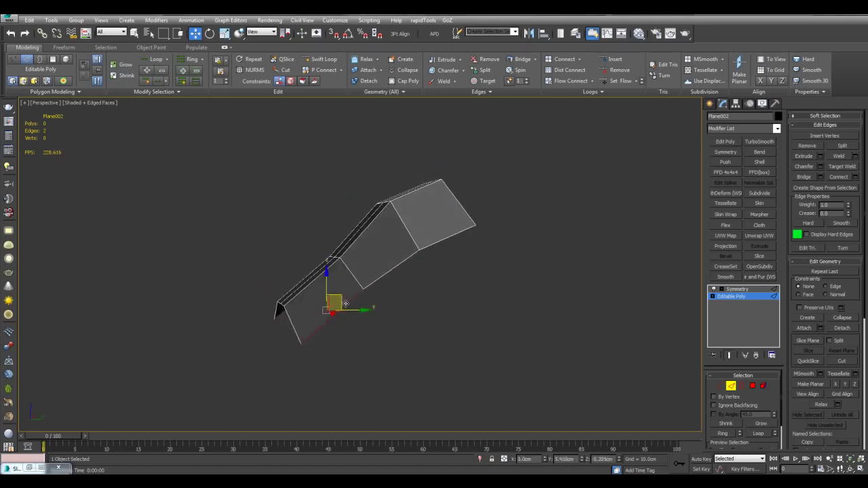
Reposition the front lower corner vertices of the side panels.
key(1)
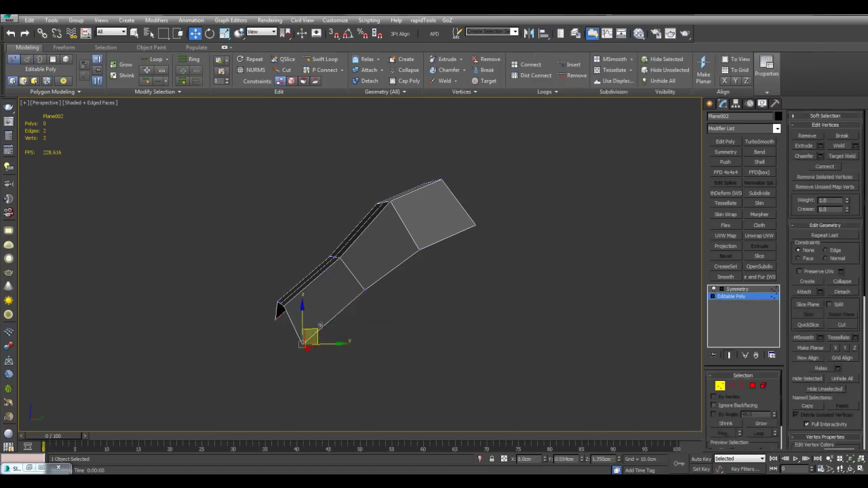
drag(338, 314, 341, 311)
mouse_move(359, 292)
alt+middle_down()
mouse_move(473, 290)
mouse_move(506, 270)
alt+middle_up()
key(q)
click(477, 289)
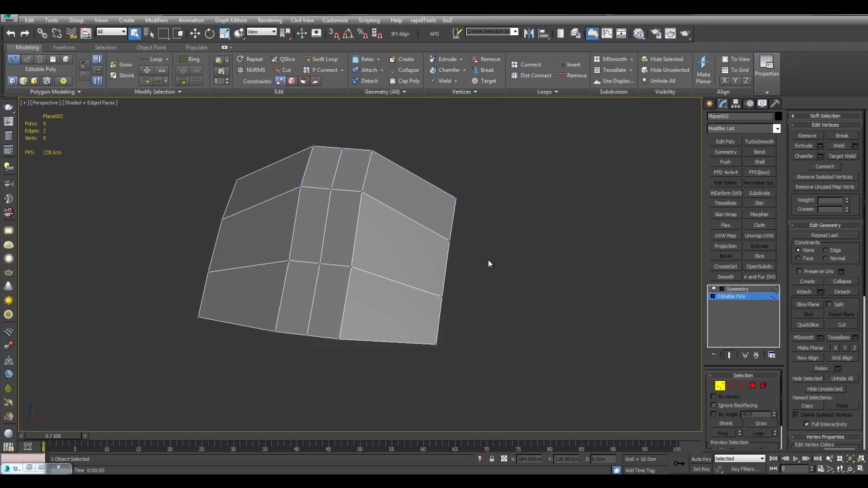
Using the Edge constraint, slide the inner vertices of the upper rows and the third row outward.
alt+middle_drag(427, 196, 355, 185)
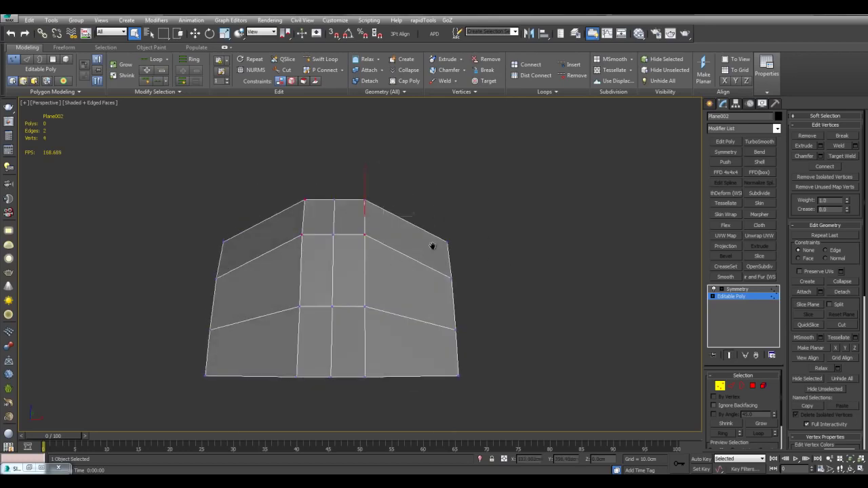
scroll(416, 251, up, 3)
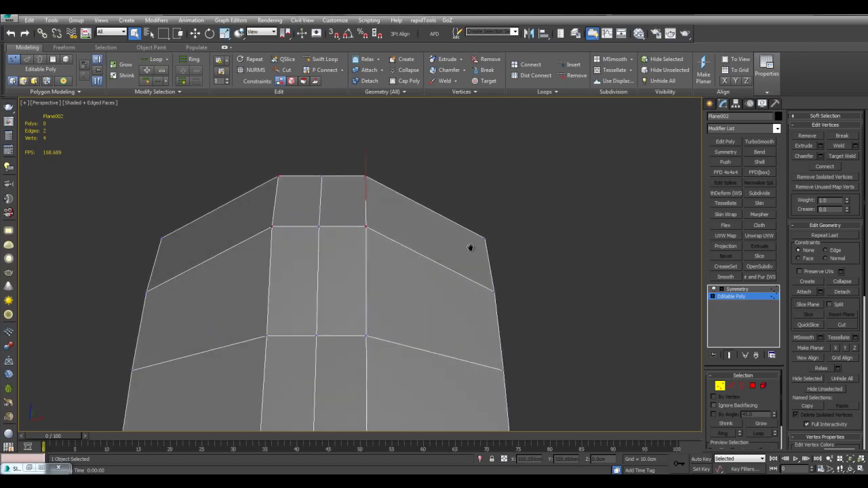
click(836, 251)
middle_drag(336, 212, 344, 206)
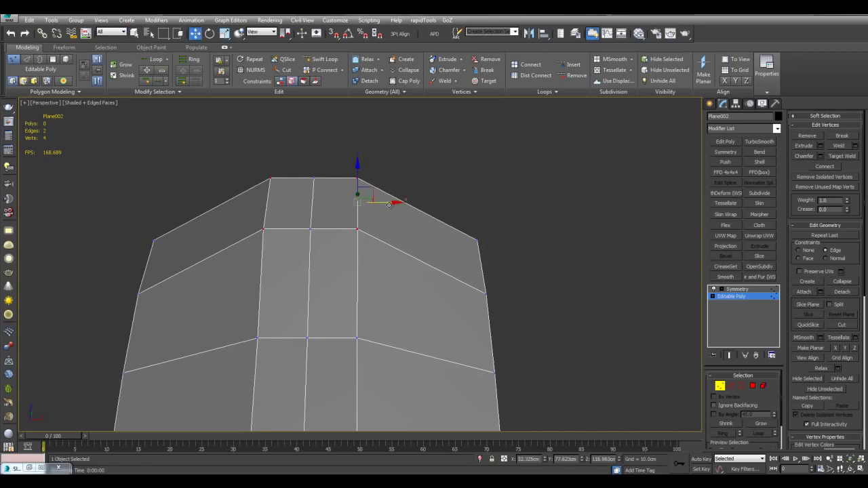
drag(396, 208, 426, 219)
middle_drag(410, 281, 416, 216)
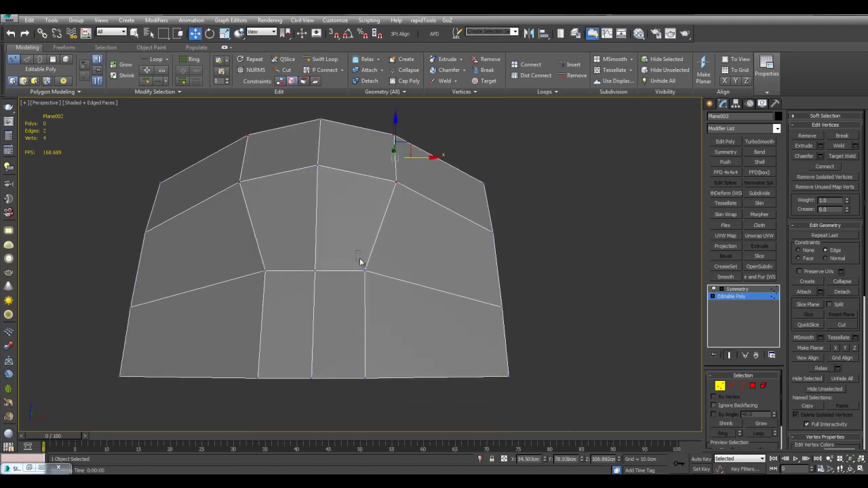
drag(402, 271, 418, 282)
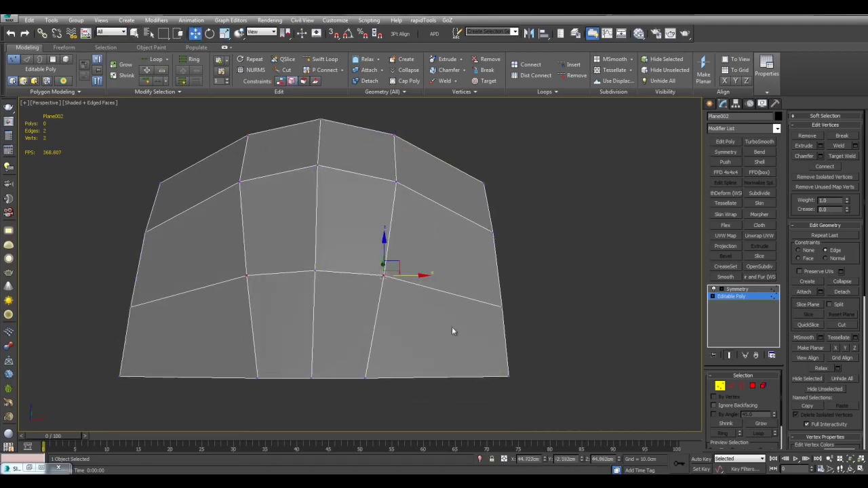
Move the front row's outer corner vertices inward with the constraint released.
key(shift+x)
middle_drag(559, 341, 529, 341)
drag(495, 332, 445, 336)
key(q)
click(516, 320)
key(shift+x)
alt+middle_drag(516, 319, 489, 253)
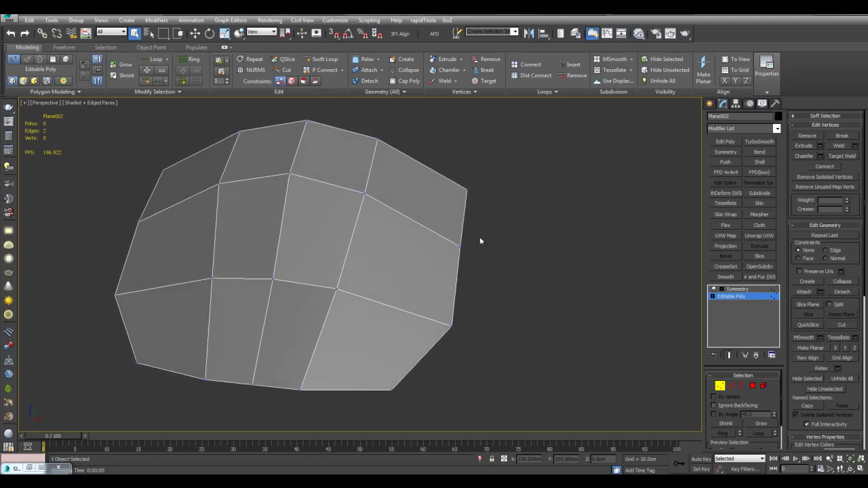
Add a lengthwise edge loop through the side panels and move its vertices to round the form.
alt+middle_drag(483, 206, 535, 229)
alt+middle_drag(472, 242, 482, 247)
key(alt+s)
key(w)
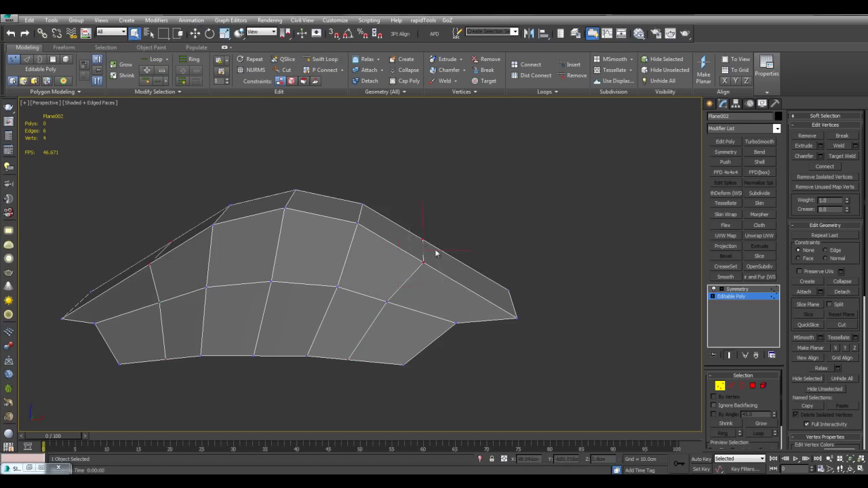
alt+middle_drag(439, 234, 510, 267)
key(q)
Extrude the front border edges downward twice to form a lower strip of two rows.
scroll(389, 301, down, 3)
key(2)
double_click(364, 306)
key(w)
alt+middle_drag(360, 299, 328, 272)
shift+drag(340, 290, 303, 361)
middle_drag(303, 361, 344, 294)
alt+middle_drag(344, 293, 362, 290)
shift+drag(345, 294, 314, 367)
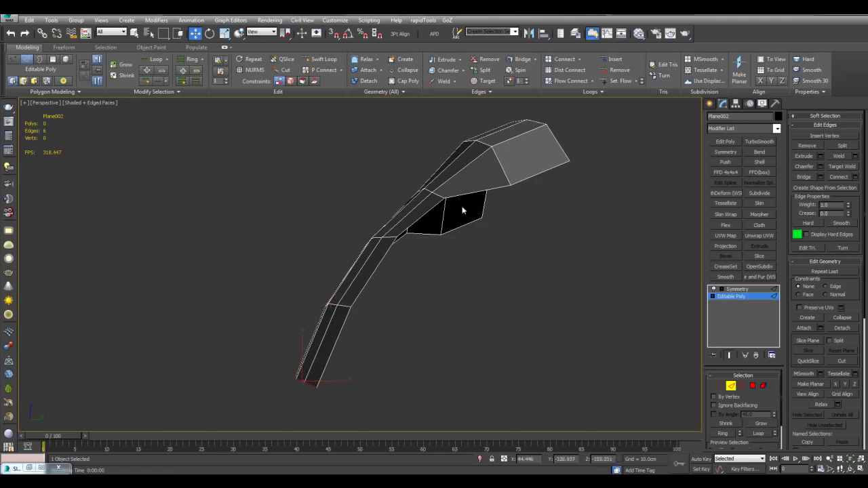
Move the outer vertices of the lower strip's first row outward.
key(q)
middle_drag(459, 214, 457, 215)
click(432, 194)
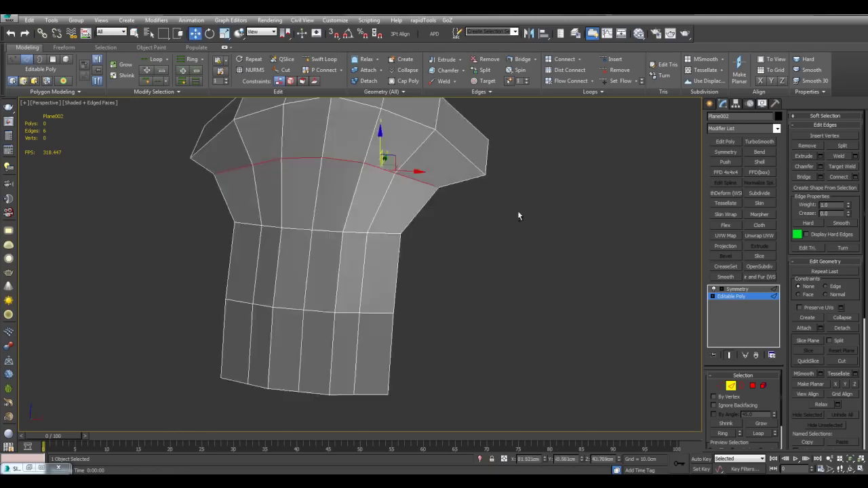
alt+middle_drag(517, 210, 488, 251)
scroll(529, 261, up, 3)
key(1)
click(397, 278)
key(w)
drag(417, 283, 427, 285)
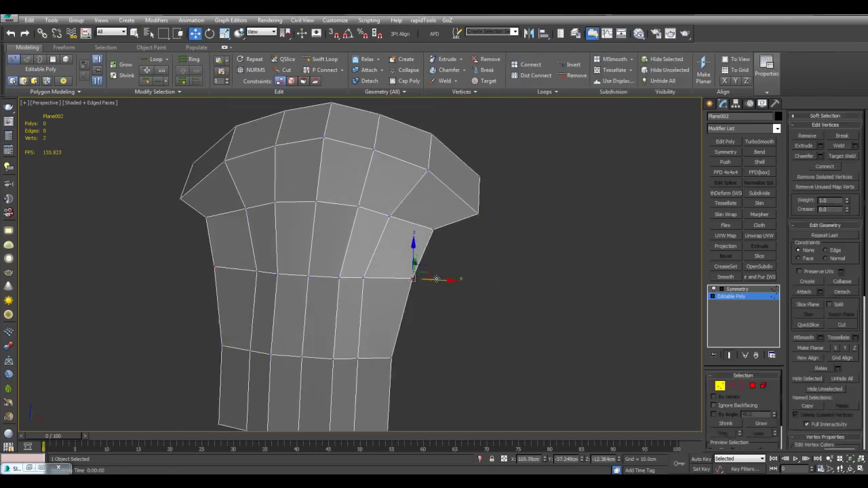
Adjust the lower strip's side and second-column vertices to even out its curvature.
alt+middle_drag(427, 286, 408, 339)
click(447, 259)
drag(467, 257, 471, 261)
alt+middle_drag(471, 261, 367, 272)
click(362, 270)
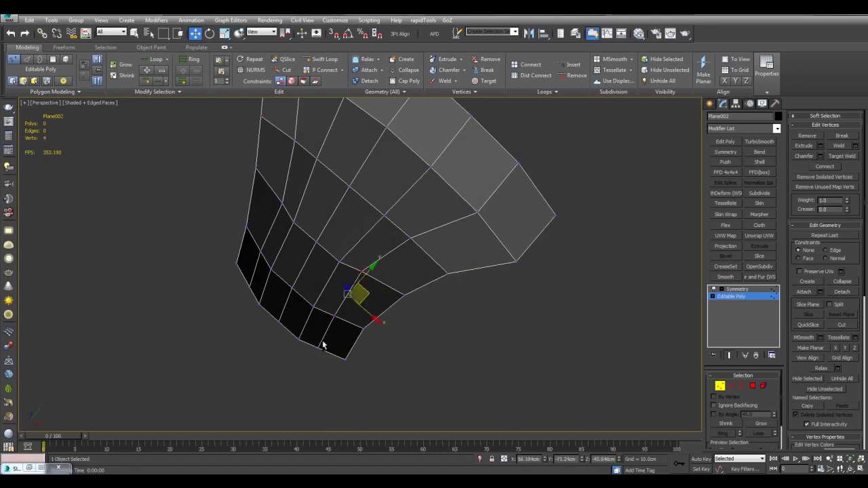
alt+middle_drag(356, 313, 405, 245)
key(q)
click(368, 285)
drag(377, 278, 384, 279)
alt+middle_drag(384, 280, 513, 252)
Extrude the upper form's outer side edge outward and down.
key(q)
key(2)
key(w)
shift+drag(475, 194, 531, 236)
alt+middle_drag(531, 236, 441, 294)
Bridge the side extension to the lower strip's bottom side edge, then add a middle edge and move it.
key(q)
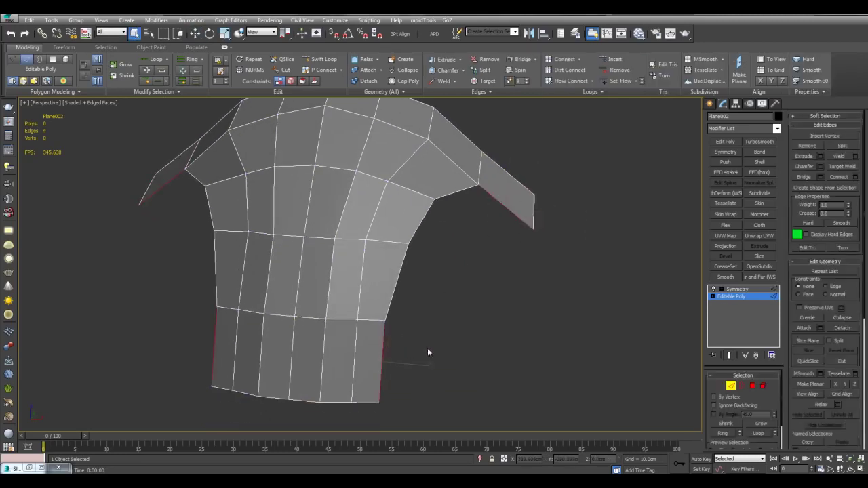
key(shift+b)
click(460, 288)
key(alt+s)
click(444, 273)
key(w)
drag(453, 269, 468, 281)
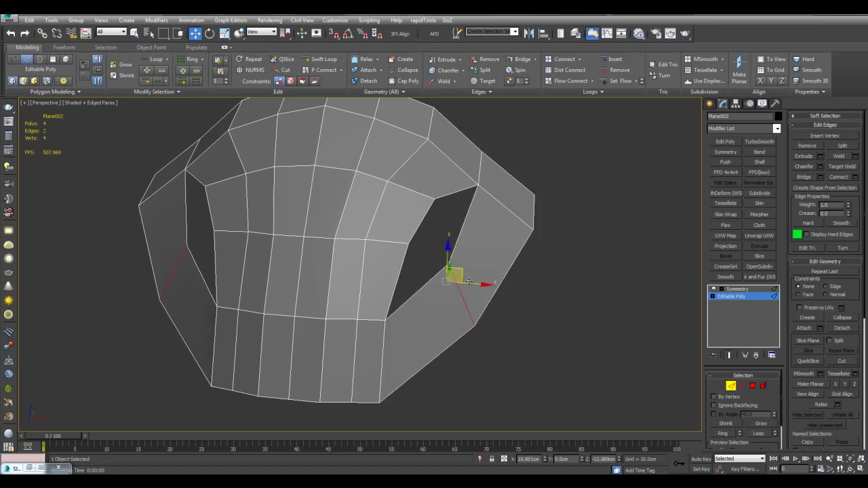
Cap the enclosed side hole and connect the vertices across the new polygon.
key(3)
click(449, 262)
key(alt+p)
middle_drag(521, 245, 507, 248)
key(1)
drag(384, 236, 447, 278)
key(ctrl+shift+e)
Reposition the vertices in and around the capped side area to shape the recessed socket.
alt+middle_drag(465, 256, 417, 262)
key(q)
click(487, 229)
alt+middle_drag(468, 313, 415, 314)
drag(415, 314, 431, 310)
alt+middle_drag(430, 309, 484, 282)
key(q)
click(442, 262)
alt+middle_drag(463, 246, 385, 308)
ctrl+click(405, 330)
key(w)
alt+middle_drag(495, 315, 401, 264)
drag(402, 265, 434, 303)
alt+middle_drag(434, 302, 485, 296)
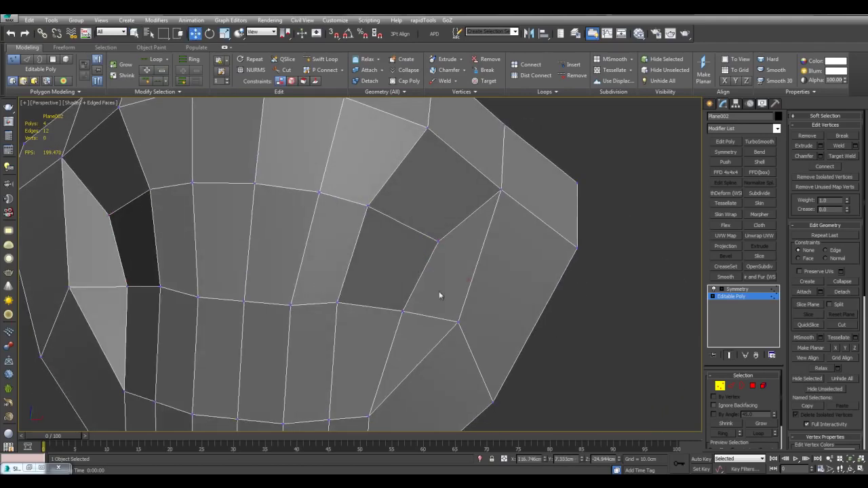
Slide the three middle vertices of the row beside the socket upward along their edges and adjust the neighbouring vertices.
drag(365, 303, 268, 273)
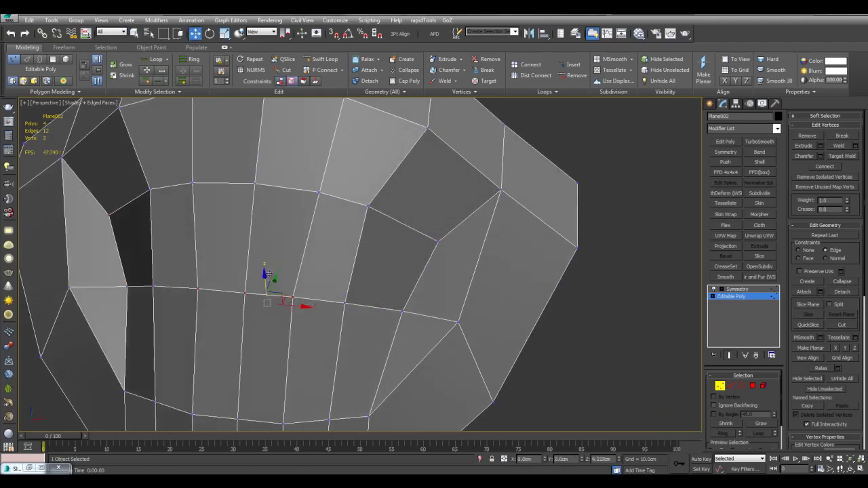
key(shift+x)
drag(397, 209, 411, 209)
key(q)
alt+middle_drag(408, 227, 400, 193)
drag(330, 173, 356, 192)
key(w)
click(368, 194)
key(q)
Reposition the outer vertex on the side border to refine the silhouette.
alt+middle_drag(368, 193, 534, 311)
scroll(543, 312, down, 3)
scroll(534, 311, up, 2)
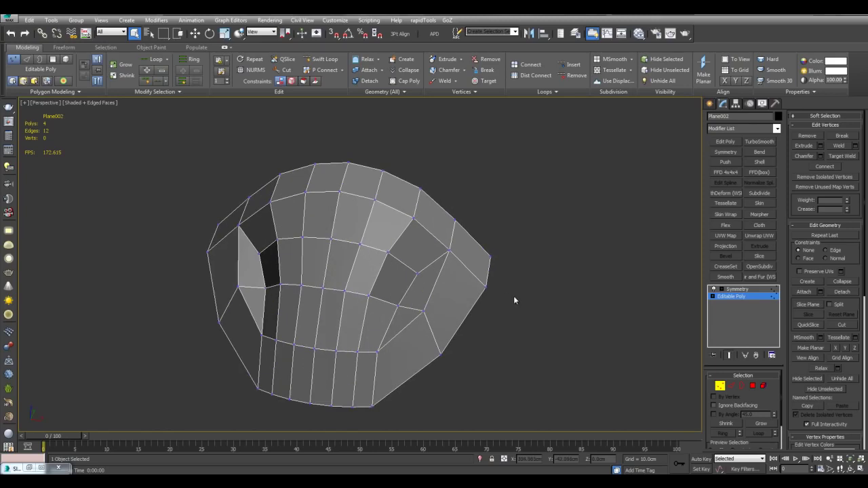
alt+middle_drag(387, 219, 490, 290)
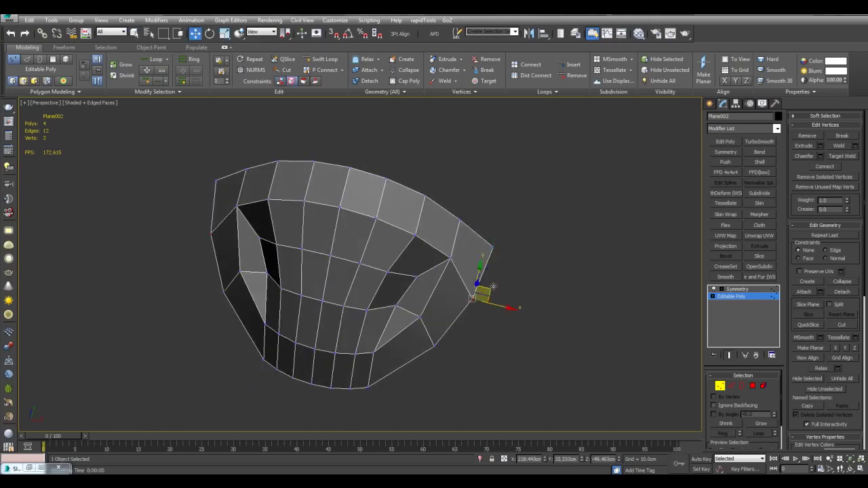
click(535, 293)
alt+middle_drag(534, 293, 471, 264)
scroll(422, 242, down, 2)
alt+middle_drag(422, 242, 401, 149)
scroll(441, 229, up, 2)
scroll(416, 209, down, 2)
scroll(424, 214, up, 2)
alt+middle_drag(431, 217, 479, 219)
alt+middle_drag(361, 217, 511, 221)
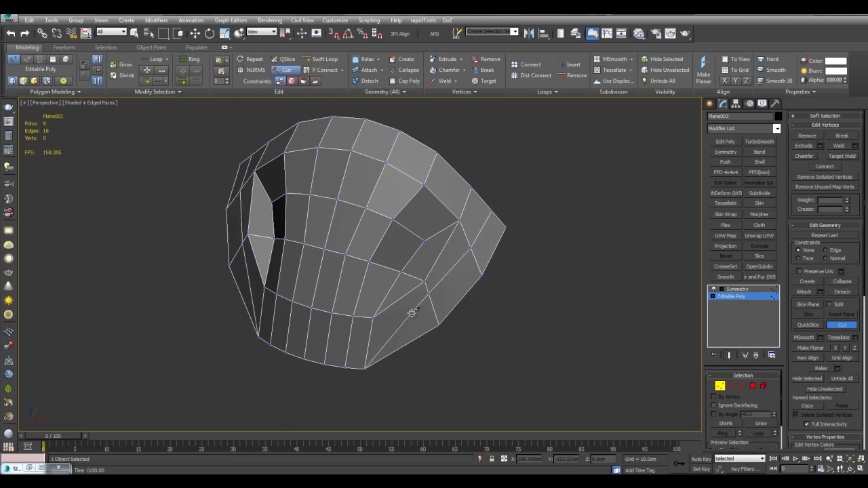
alt+middle_drag(401, 320, 486, 285)
scroll(437, 285, up, 3)
key(ctrl+z)
key(ctrl+z)
key(ctrl+z)
key(ctrl+z)
key(shift+z)
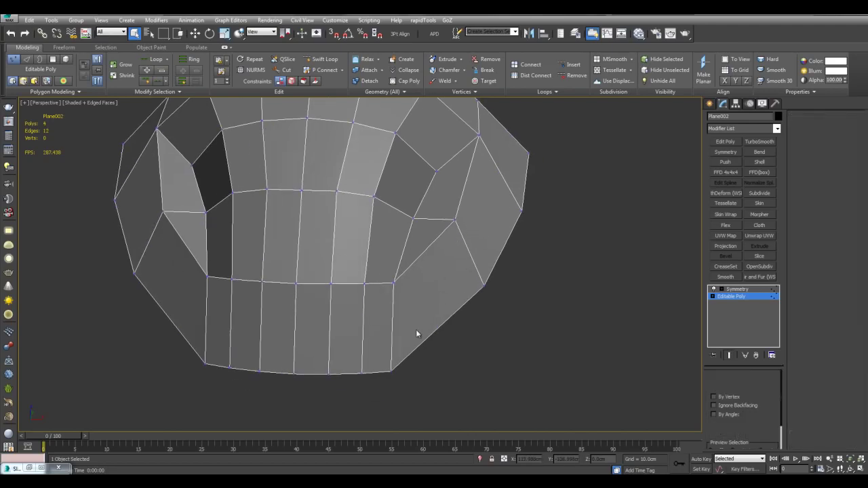
Inset the lower side polygon between the front strip and the outer border.
key(4)
click(415, 327)
middle_drag(447, 285, 392, 271)
scroll(409, 271, up, 3)
key(i)
drag(390, 254, 399, 342)
key(shift+e)
alt+middle_drag(401, 327, 428, 333)
key(g)
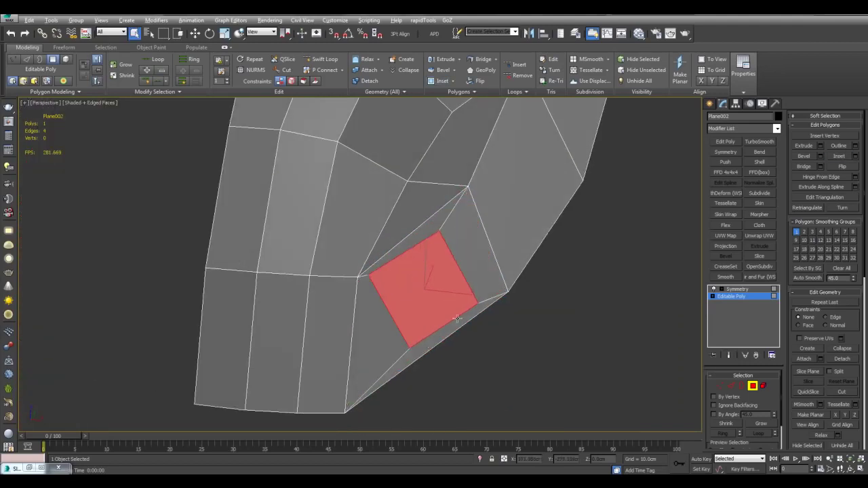
Scale down the inset lower side polygon and bevel it inward to form a small hole.
key(r)
drag(427, 288, 439, 397)
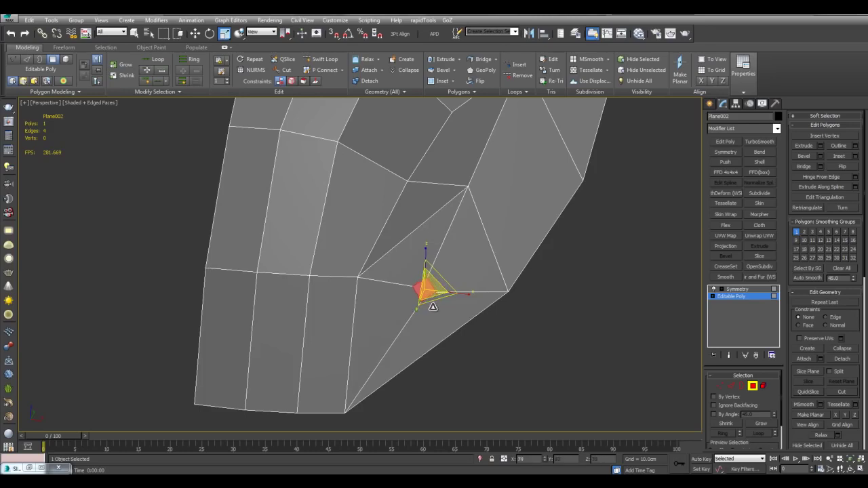
key(q)
key(z)
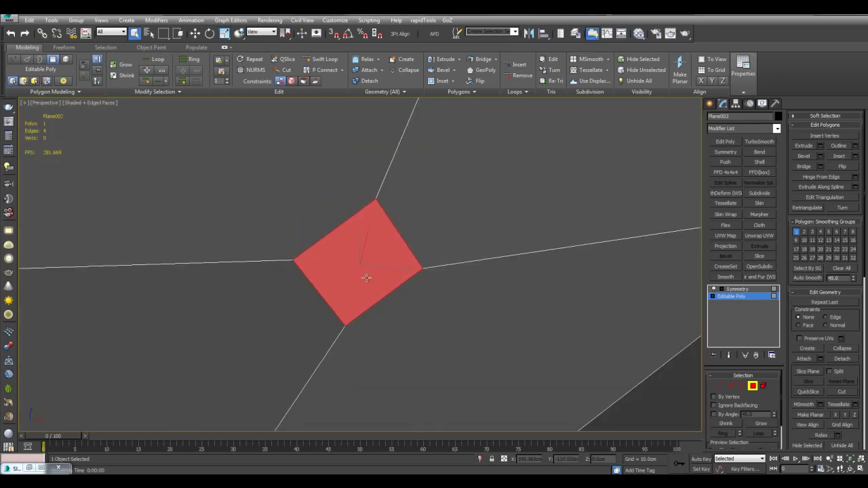
drag(359, 252, 362, 273)
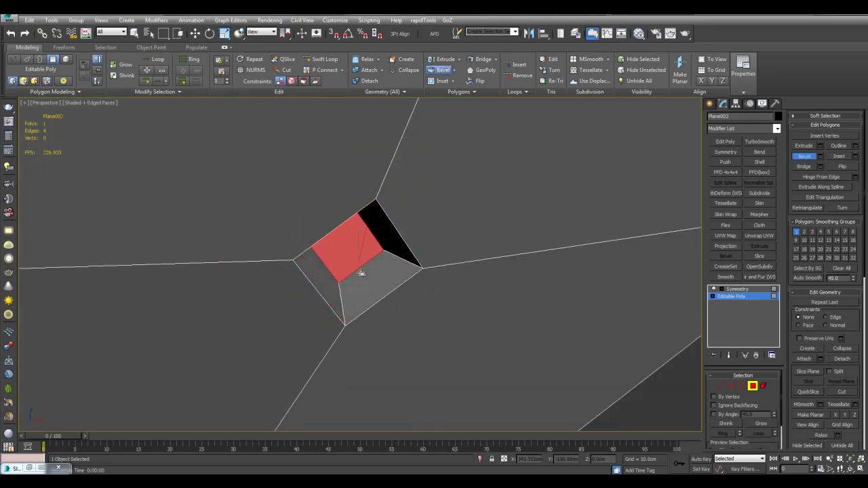
Add a supporting edge loop around the small hole in the lower side and clear the selection.
key(alt+1)
alt+middle_drag(443, 310, 419, 298)
click(420, 295)
key(w)
scroll(422, 298, down, 2)
key(q)
key(ctrl+d)
scroll(413, 296, down, 4)
scroll(406, 262, down, 4)
alt+middle_drag(415, 194, 404, 211)
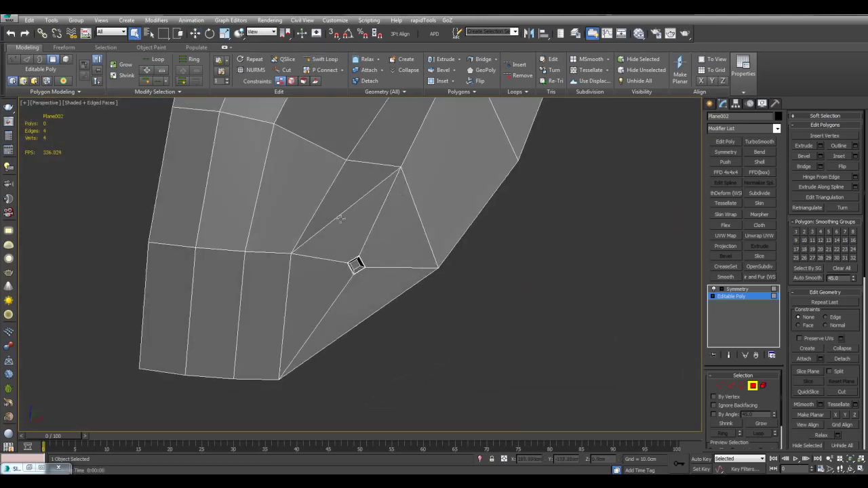
middle_drag(397, 279, 419, 294)
Try smoothing the symmetrical mesh with a TurboSmooth modifier.
click(737, 289)
click(756, 141)
click(772, 389)
alt+middle_drag(626, 346, 500, 305)
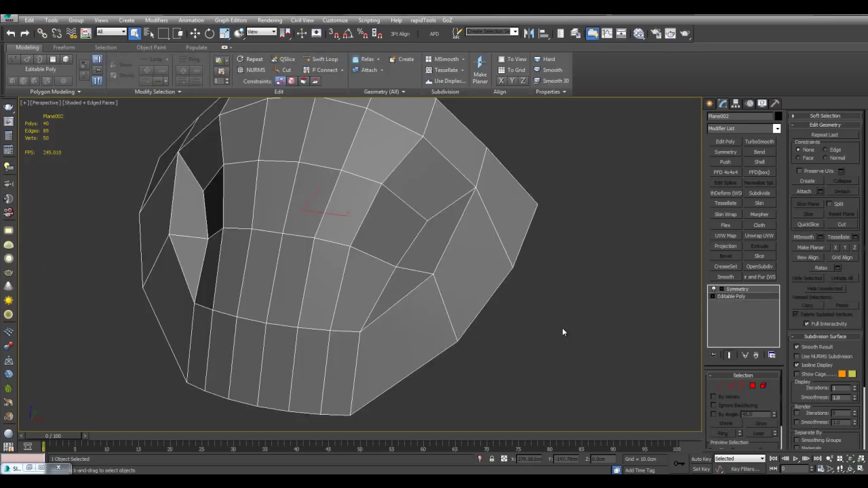
Select the edges bordering the socket and the two rows crossing the forehead, and set their crease to 1.0.
middle_drag(562, 330, 563, 347)
key(2)
middle_drag(471, 283, 479, 307)
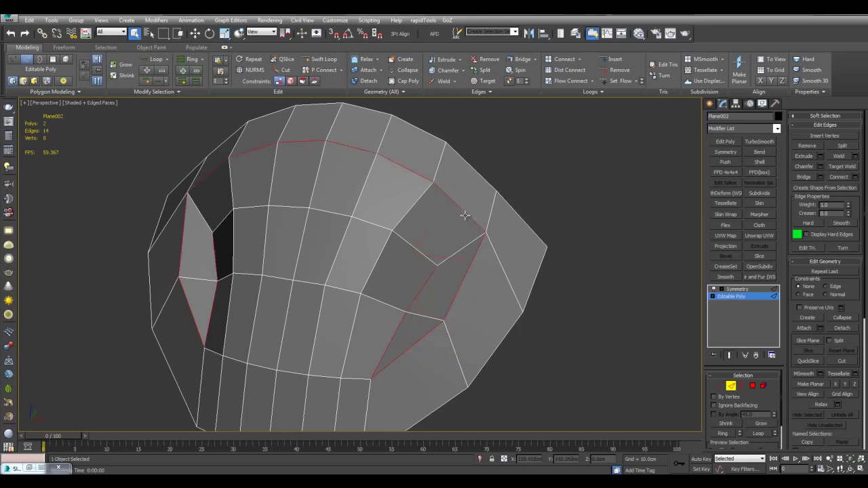
alt+middle_drag(437, 242, 491, 249)
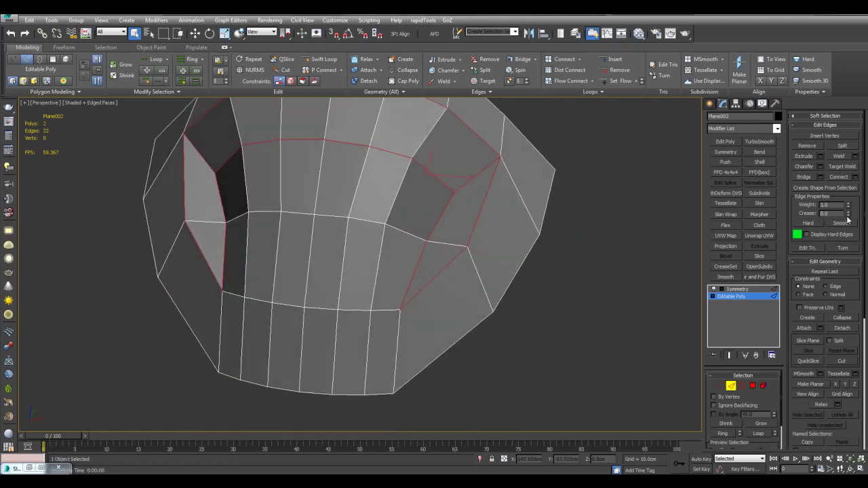
alt+middle_drag(678, 159, 695, 217)
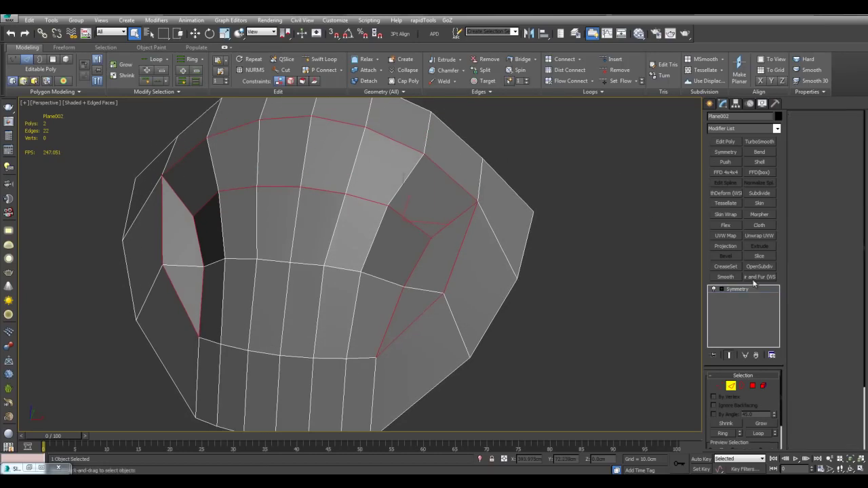
Add an OpenSubdiv modifier above the symmetry and turn off its isoline display.
click(748, 289)
click(754, 267)
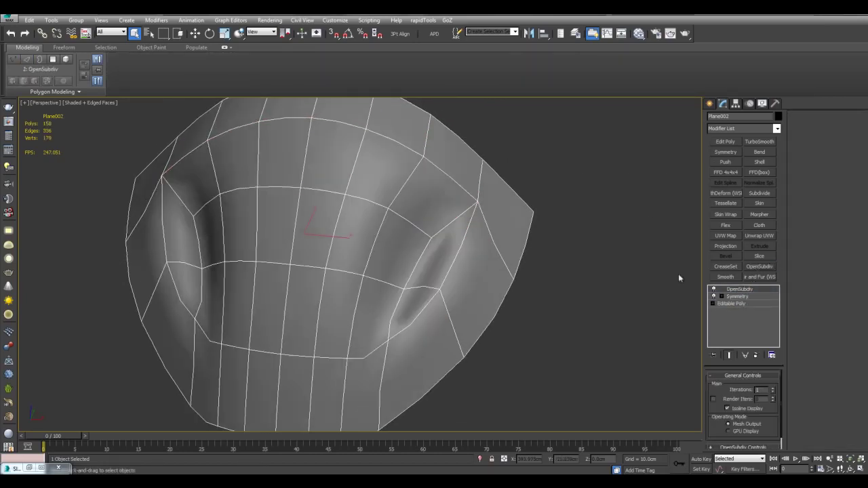
click(744, 406)
alt+middle_drag(587, 296, 600, 271)
In the base mesh, add the edges running down beside the socket to the creased selection and adjust the crease against the subdivided result.
click(727, 303)
key(2)
alt+middle_drag(435, 220, 370, 215)
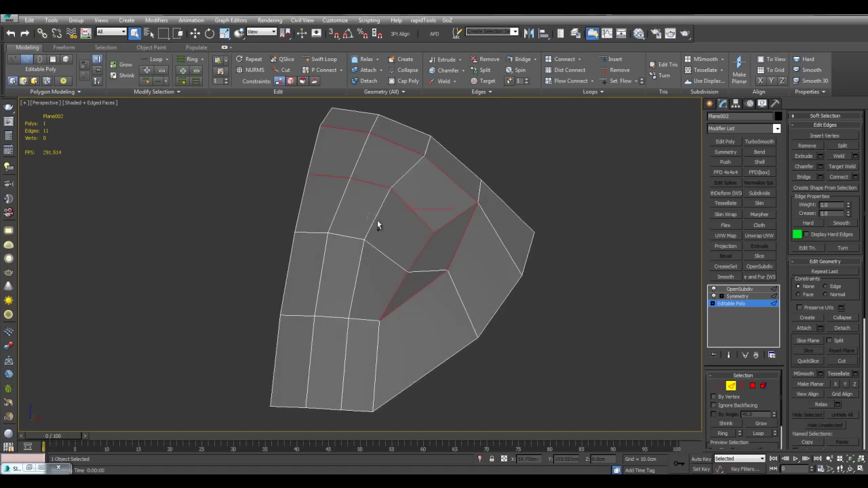
alt+middle_drag(375, 278, 400, 278)
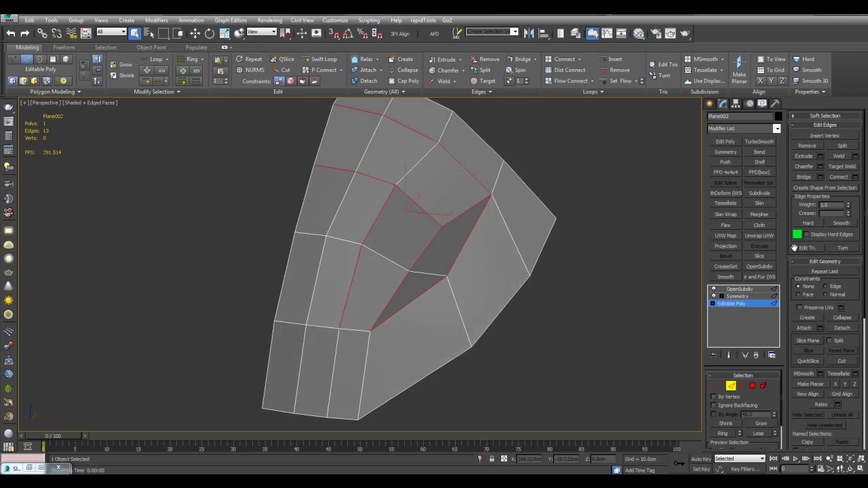
key(ctrl+q)
alt+middle_drag(628, 199, 548, 232)
key(ctrl+q)
middle_drag(502, 204, 436, 193)
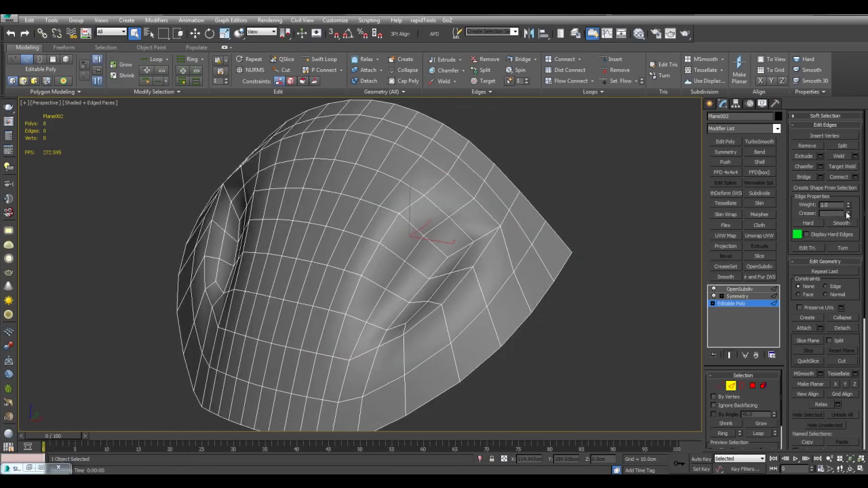
alt+middle_drag(654, 184, 638, 254)
scroll(625, 202, up, 3)
key(2)
Add a Smooth modifier and an Edit Poly modifier on top of the subdivision.
click(746, 290)
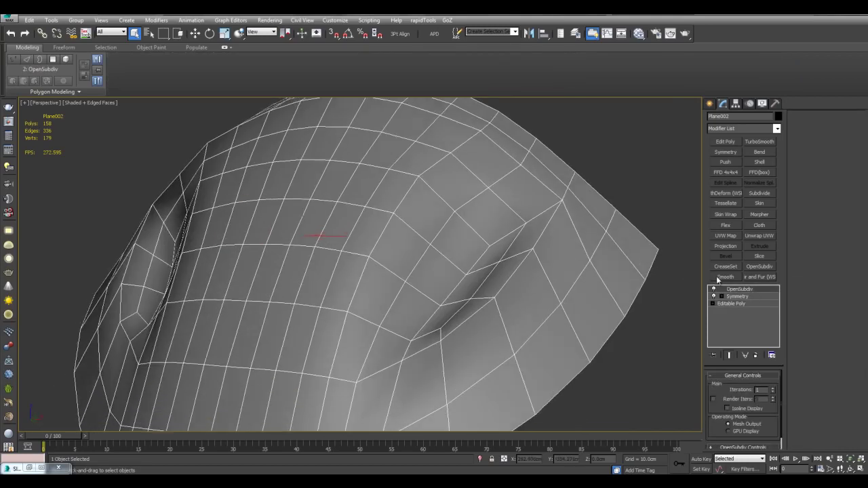
click(722, 277)
alt+middle_drag(529, 222, 483, 241)
click(719, 142)
alt+middle_drag(463, 209, 588, 274)
Delete the polygons of one half of the subdivided mesh and mirror the remaining half with a new X-axis Symmetry modifier.
key(4)
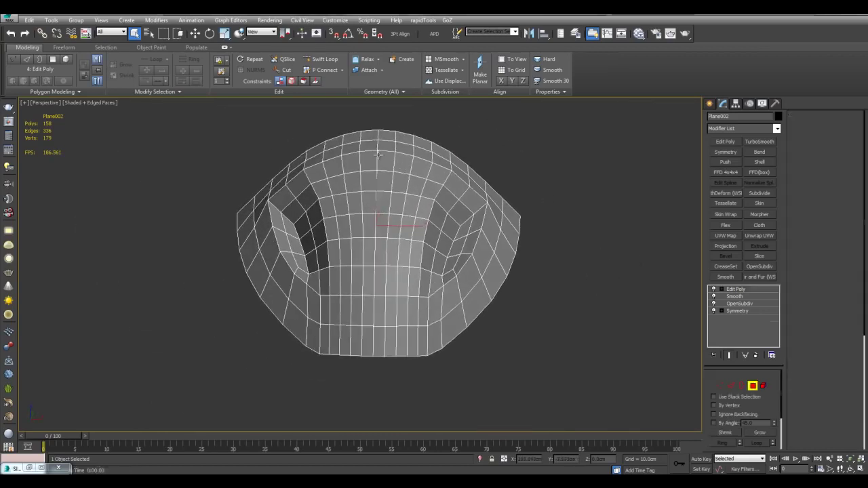
drag(367, 385, 369, 386)
key(Delete)
scroll(556, 306, up, 2)
click(734, 289)
click(731, 154)
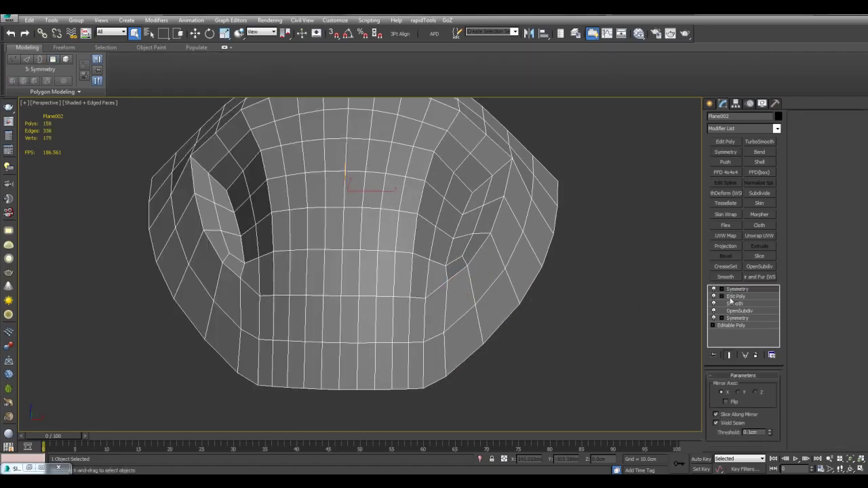
In the Edit Poly level, slide the lowest interior row of vertices along their edges toward the bottom border.
click(735, 296)
key(1)
alt+middle_drag(630, 270, 314, 316)
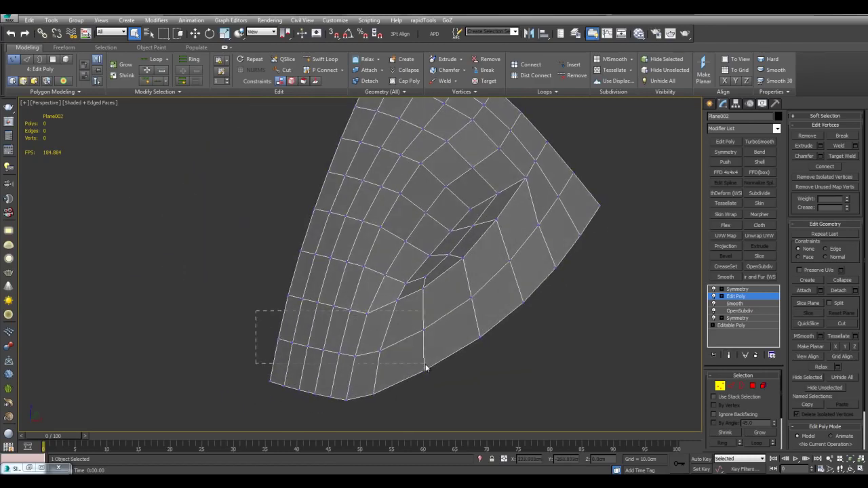
alt+middle_drag(435, 361, 417, 315)
alt+middle_drag(359, 327, 333, 304)
key(w)
drag(303, 330, 304, 331)
Move the two vertices outside the socket's lower rim inward, using edge and face constraints.
alt+middle_drag(432, 322, 471, 306)
click(442, 292)
scroll(458, 273, up, 3)
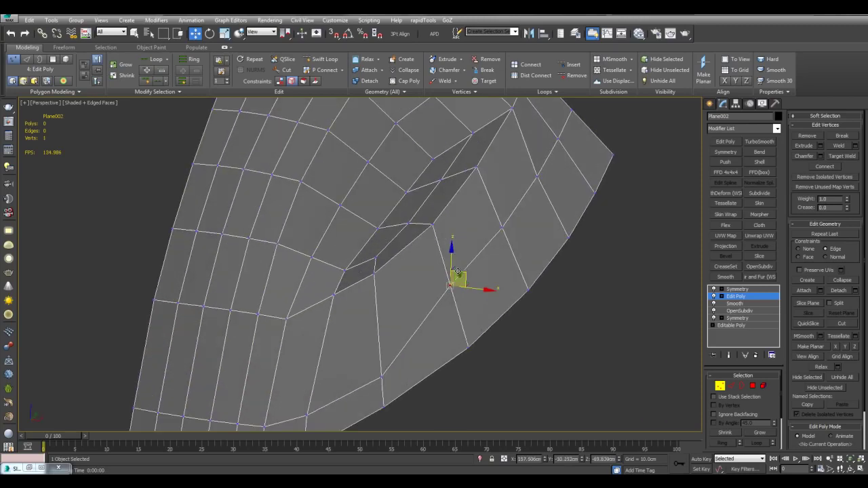
drag(459, 274, 440, 283)
drag(503, 229, 481, 248)
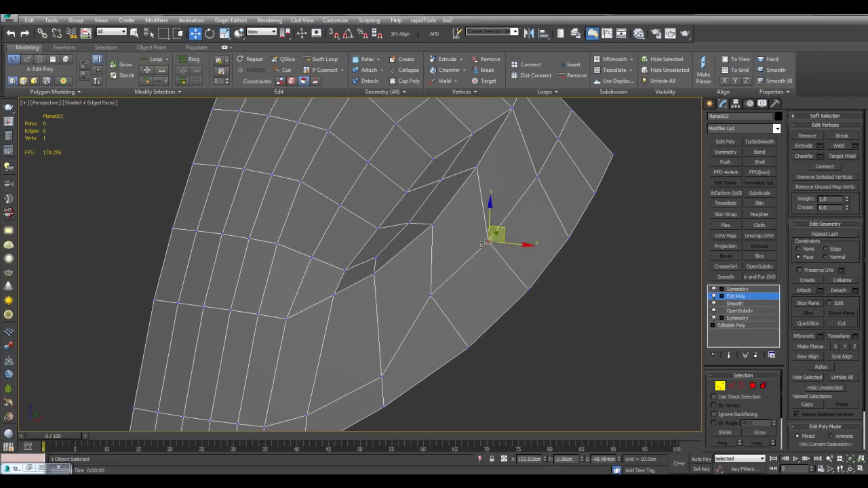
scroll(484, 254, down, 3)
Insert an edge loop between the socket's lower rim and the outer vertex row, and shift it closer to the socket.
alt+middle_drag(487, 260, 514, 251)
click(477, 236)
key(alt+1)
click(445, 234)
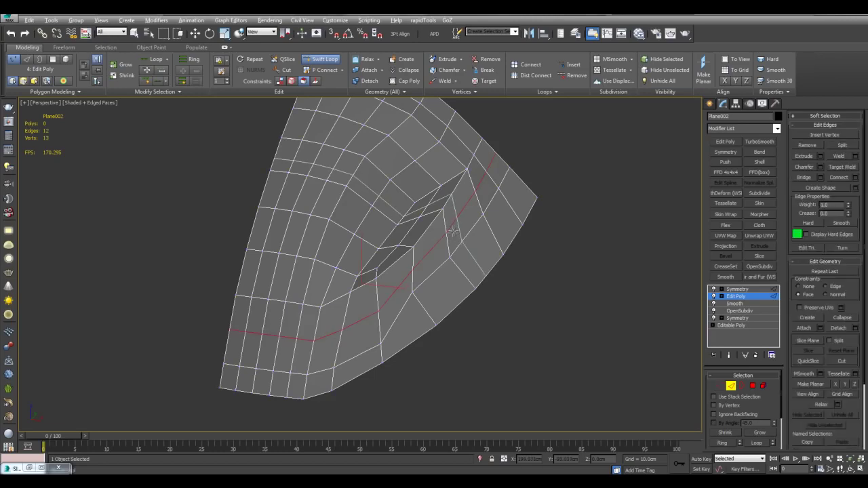
key(w)
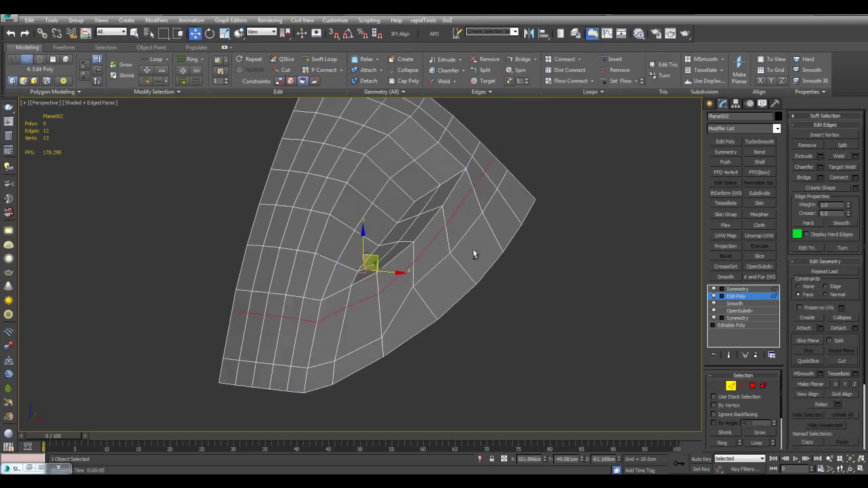
scroll(469, 285, up, 3)
Reposition the new loop's vertex just below the socket's lower corner.
key(1)
click(415, 262)
drag(427, 258, 381, 287)
middle_drag(395, 292, 407, 292)
Select the edge loop parallel to the bottom and outer border and extrude it inward to form a continuous groove.
key(2)
middle_drag(503, 249, 495, 271)
key(q)
double_click(494, 244)
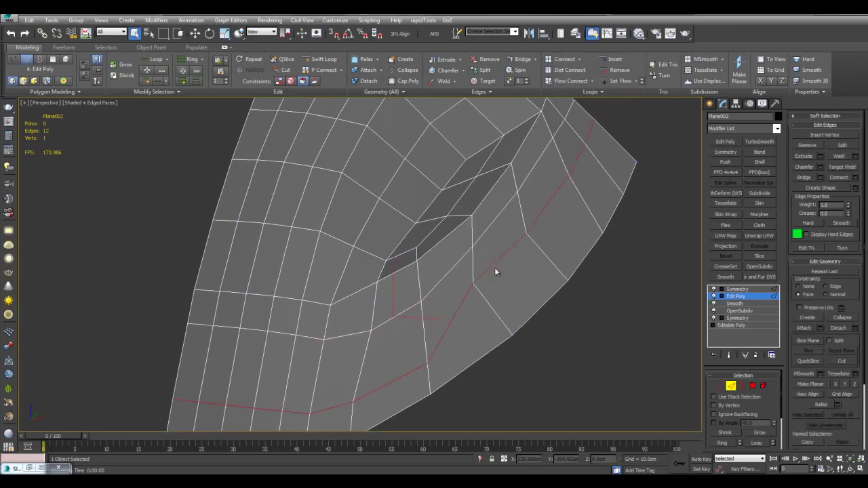
drag(495, 265, 511, 292)
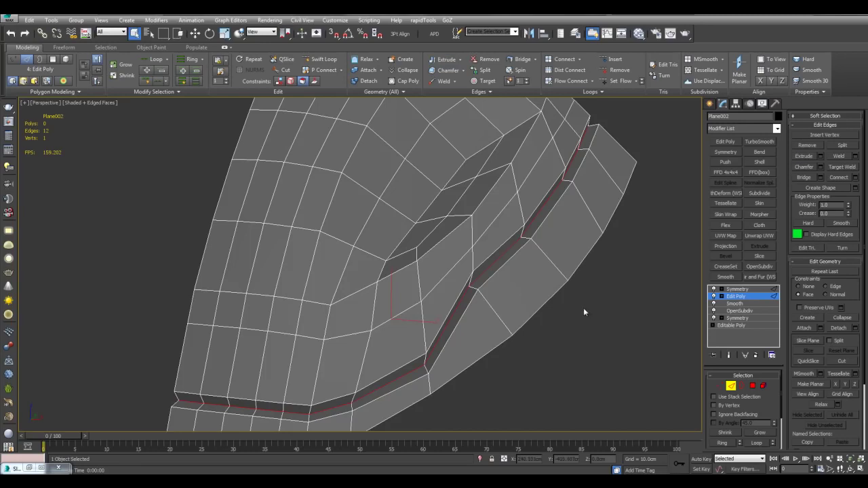
click(568, 303)
scroll(582, 307, down, 3)
key(F4)
alt+middle_drag(583, 306, 515, 312)
key(F4)
scroll(536, 319, up, 2)
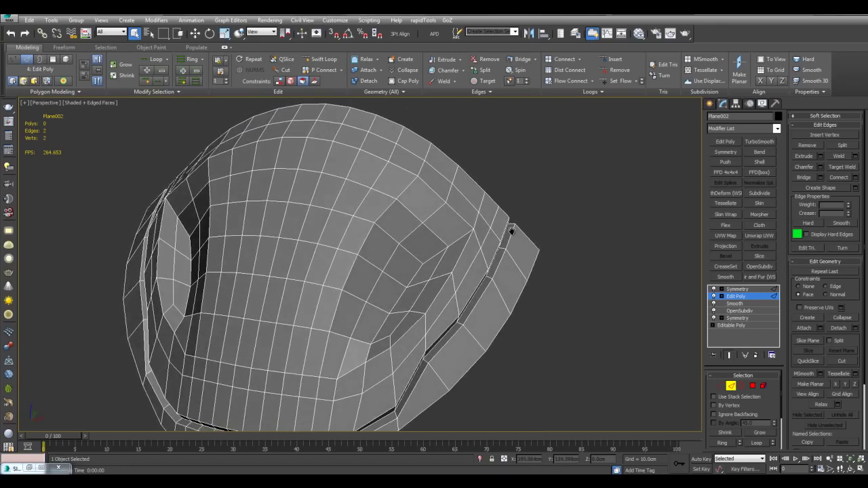
Select polygons on the strip along the upper border and slide the adjoining vertices along their edges to adjust the spacing.
scroll(488, 305, up, 3)
key(4)
click(453, 255)
ctrl+click(370, 170)
ctrl+click(363, 195)
middle_drag(399, 207, 422, 244)
key(1)
drag(344, 164, 390, 250)
alt+middle_drag(392, 249, 402, 228)
key(w)
key(shift+x)
drag(396, 206, 384, 208)
key(shift+x)
Bevel the selected upper border polygons outward into two raised blocks per side.
key(4)
alt+middle_drag(403, 208, 468, 257)
key(ctrl+shift+b)
drag(476, 270, 488, 186)
click(488, 187)
key(q)
Move the outer side edges of both raised blocks to adjust their slant.
key(2)
double_click(467, 233)
key(w)
drag(485, 211, 515, 237)
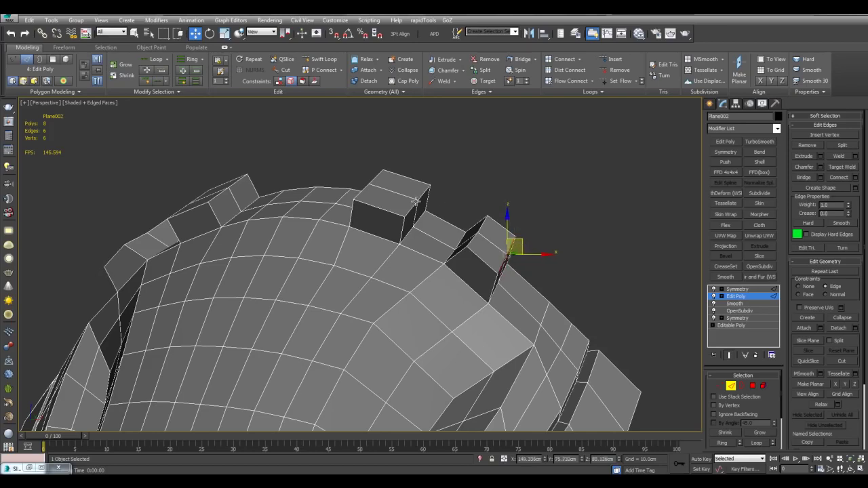
double_click(410, 210)
drag(429, 188, 425, 186)
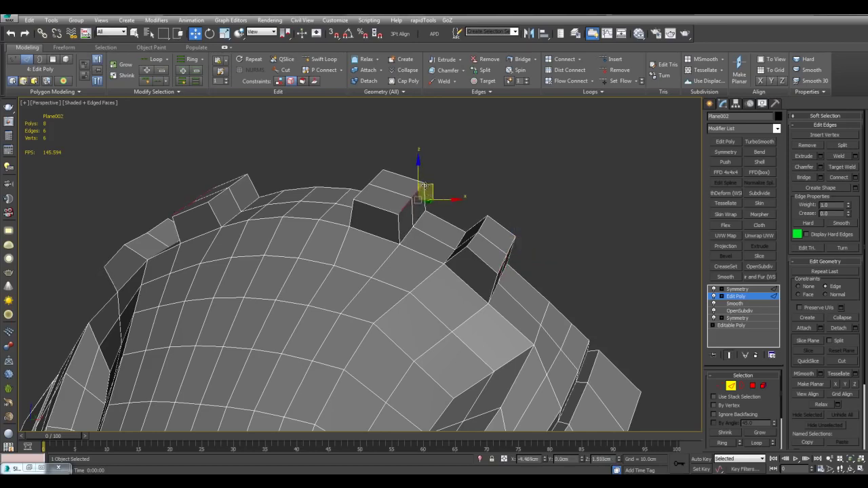
Move the inner side edges of both raised blocks to taper their tops.
double_click(359, 189)
click(381, 178)
drag(383, 170, 388, 175)
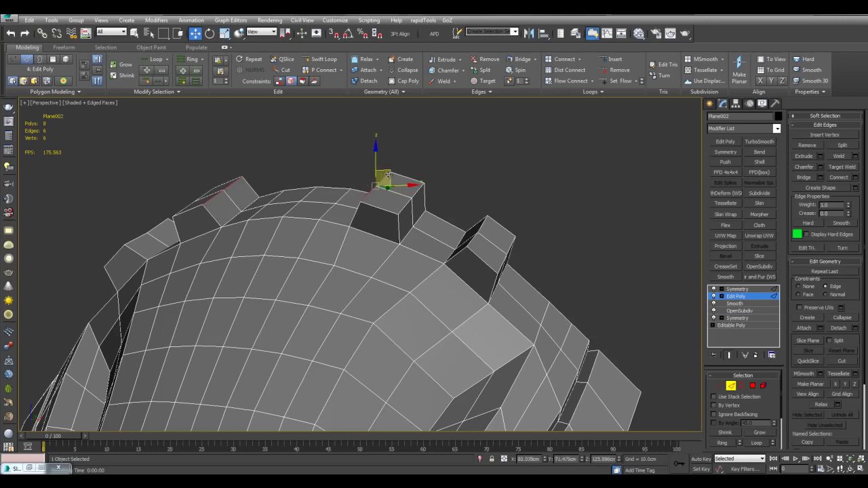
mouse_move(487, 191)
alt+middle_down()
mouse_move(496, 188)
mouse_move(488, 194)
alt+middle_up()
key(q)
double_click(482, 221)
key(w)
drag(492, 217, 493, 219)
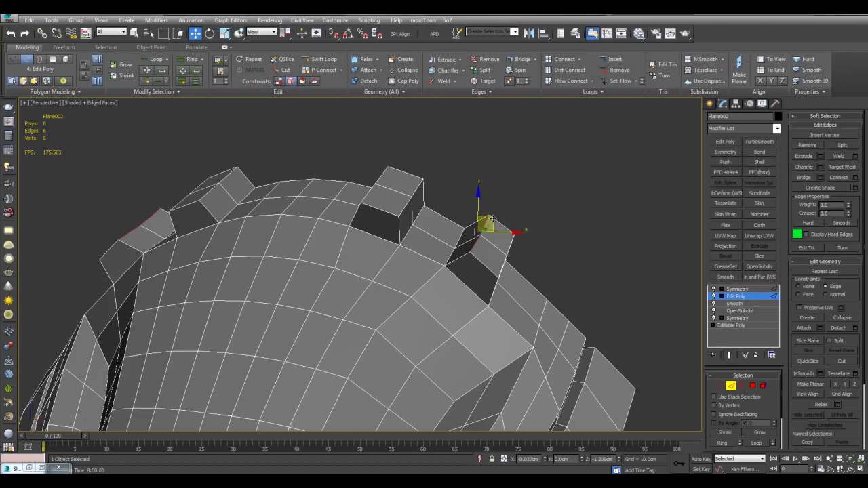
key(q)
click(543, 215)
Select edges on the two raised blocks from behind and apply Set Flow to them.
alt+middle_drag(543, 215, 504, 257)
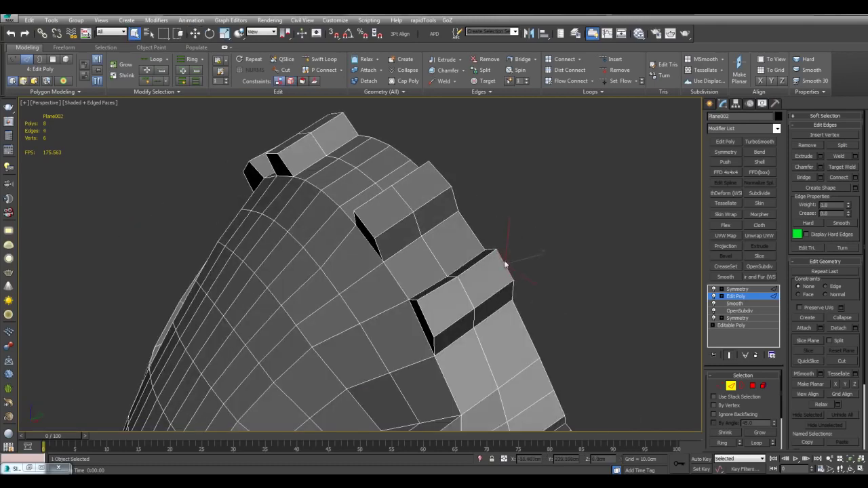
alt+middle_drag(447, 184, 588, 162)
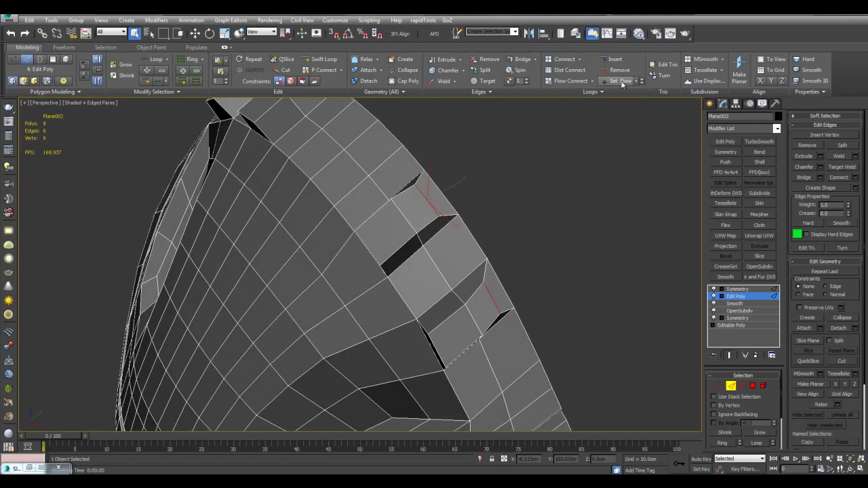
alt+middle_drag(543, 207, 581, 179)
Connect the cross edges of the outer side strip beside the groove with a single new row of edges.
scroll(582, 182, down, 2)
middle_drag(585, 316, 435, 270)
scroll(564, 250, down, 2)
scroll(476, 242, up, 2)
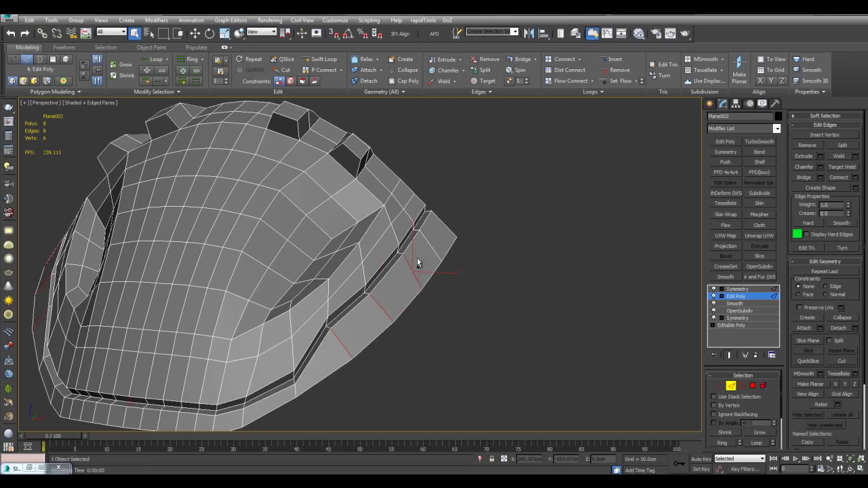
key(ctrl+shift+e)
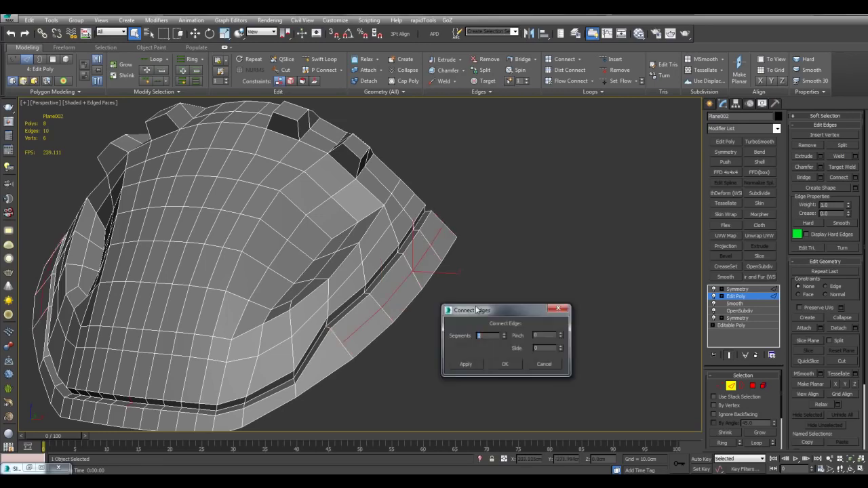
click(506, 366)
Cut an edge from the lower end of the new row to the outer border.
alt+middle_drag(373, 364, 418, 283)
scroll(434, 265, up, 3)
key(1)
key(alt+c)
key(s)
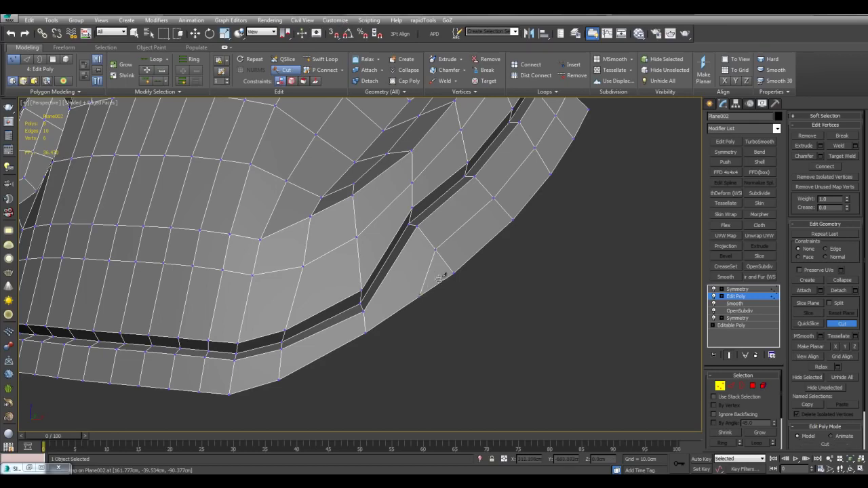
right_click(452, 260)
right_click(450, 259)
Select the outer border vertices alongside the new edge row and move them inward to form a turned side edge.
middle_drag(498, 247, 463, 299)
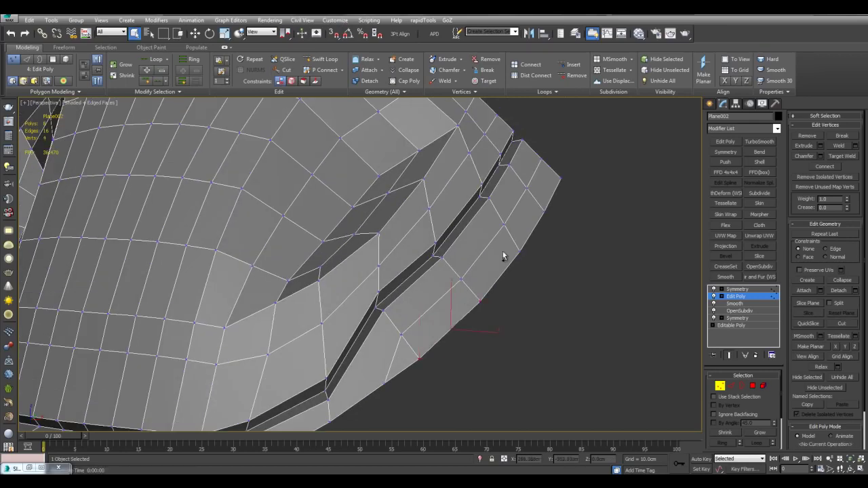
ctrl+drag(556, 174, 584, 226)
key(w)
middle_drag(585, 246, 492, 287)
key(shift+x)
key(q)
click(498, 312)
scroll(498, 312, down, 3)
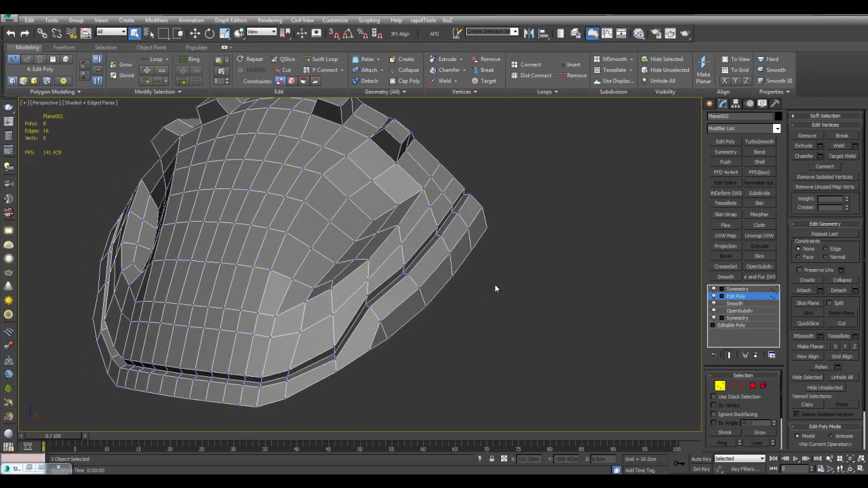
scroll(496, 284, up, 10)
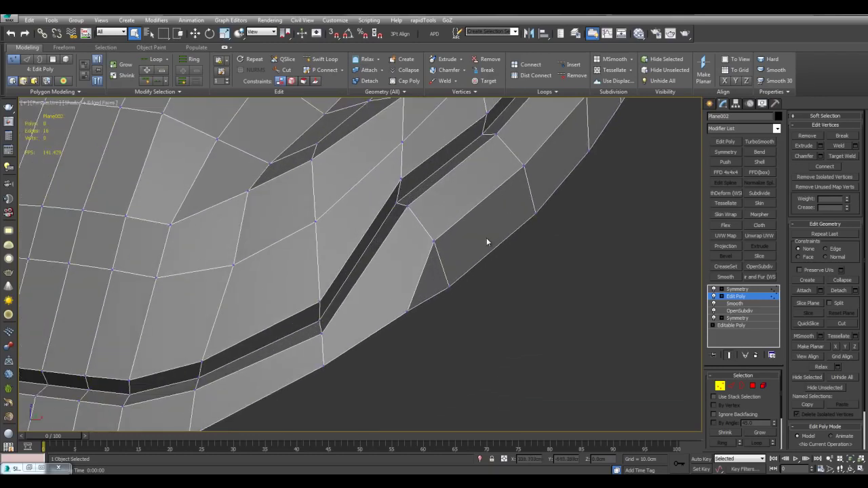
key(4)
click(410, 258)
middle_drag(409, 258, 456, 285)
key(1)
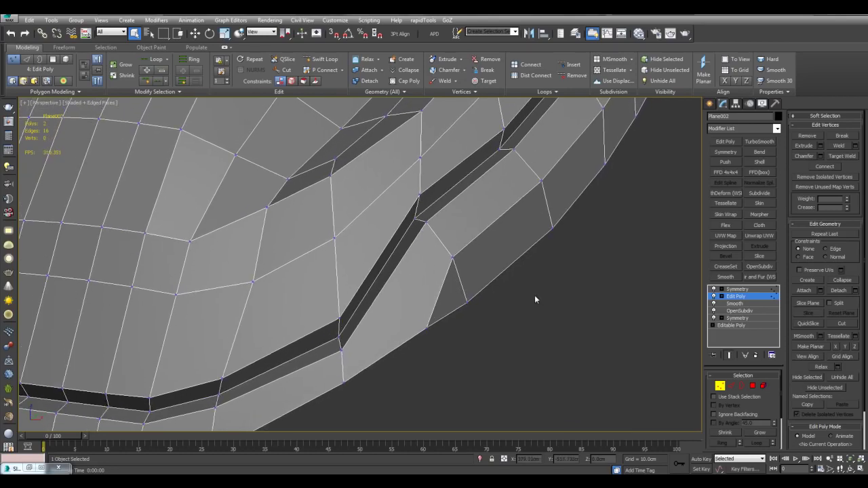
scroll(517, 278, down, 6)
middle_drag(452, 271, 436, 287)
scroll(440, 282, up, 5)
key(4)
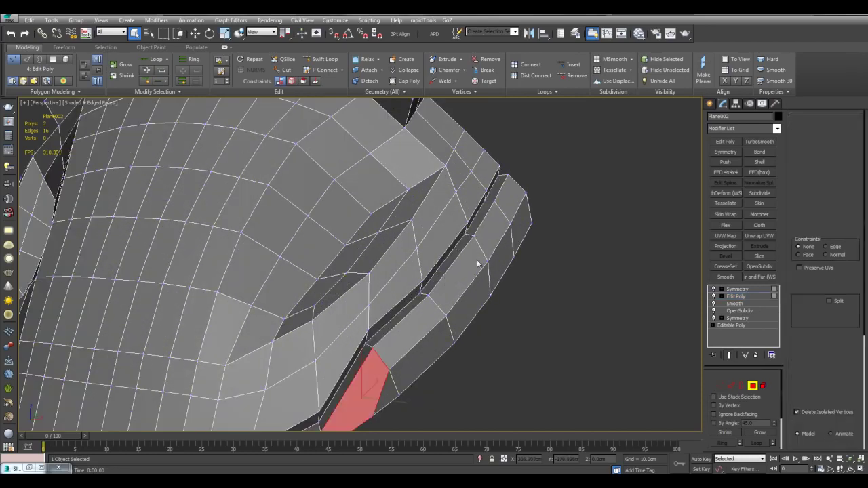
Select the upper faces of the outer side strip beside the groove and bevel them into a raised section.
click(474, 267)
ctrl+click(489, 232)
ctrl+click(508, 201)
alt+middle_drag(501, 207, 482, 244)
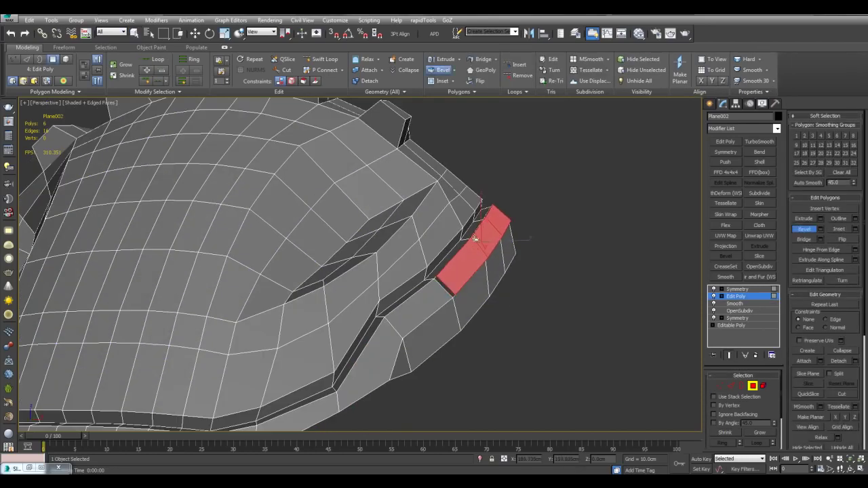
drag(473, 244, 486, 205)
right_click(488, 201)
Select the edge at the lower end of the raised strip section and reposition it along the strip.
key(2)
click(455, 278)
alt+middle_drag(467, 275, 556, 332)
key(w)
key(shift+x)
key(q)
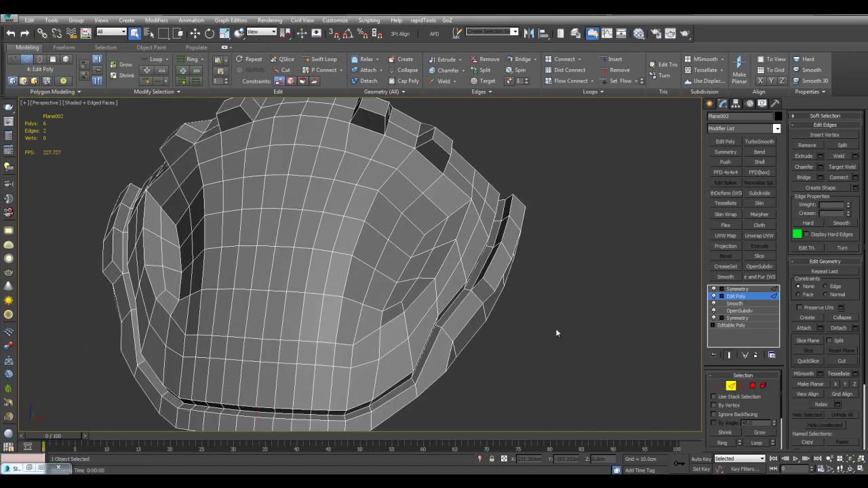
Add a new Edit Poly modifier directly below the upper Symmetry and make it the active level for editing.
alt+middle_drag(553, 293, 658, 286)
key(2)
click(724, 141)
alt+middle_drag(572, 217, 651, 271)
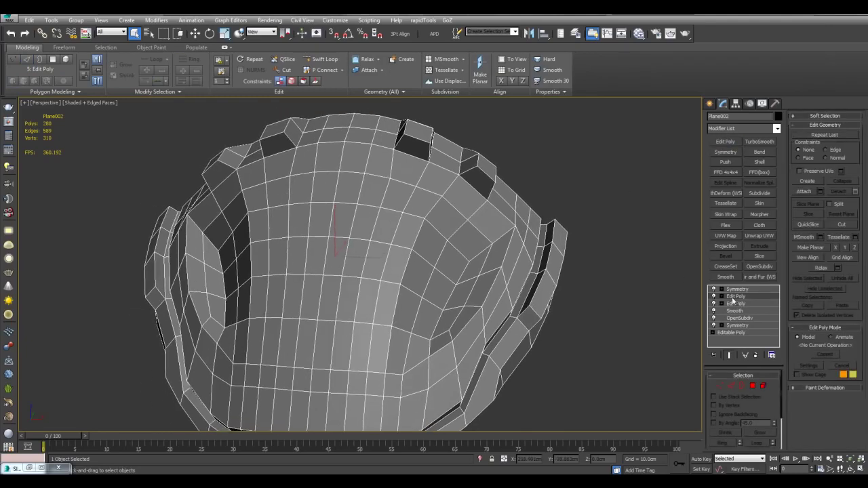
click(732, 297)
scroll(428, 275, up, 3)
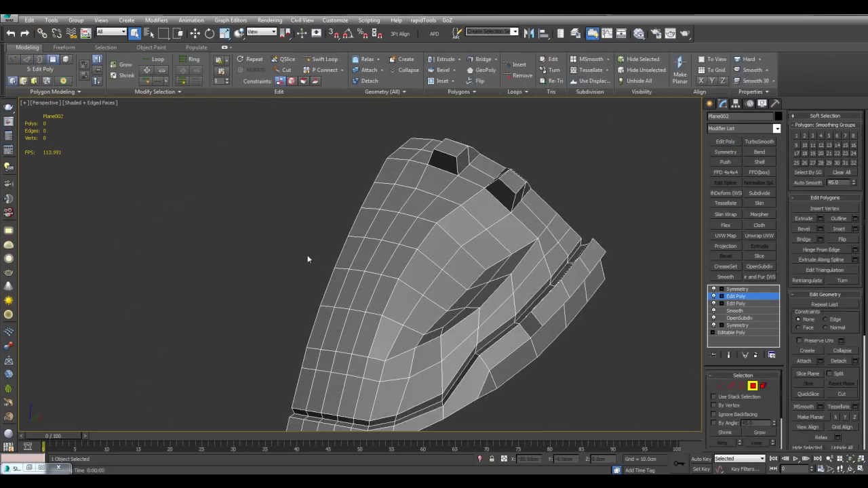
Select the block of faces at the middle of the front and inset them slightly.
drag(308, 255, 396, 288)
ctrl+drag(393, 258, 425, 261)
alt+middle_drag(411, 227, 408, 259)
scroll(408, 260, up, 3)
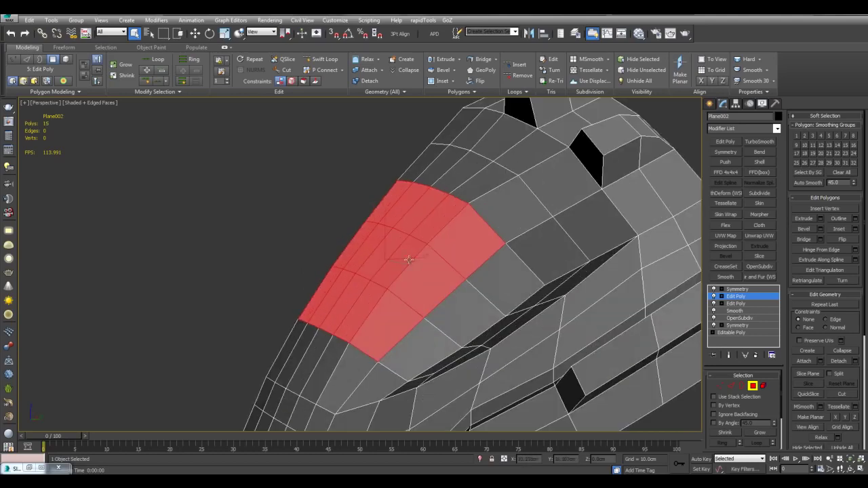
drag(422, 247, 422, 275)
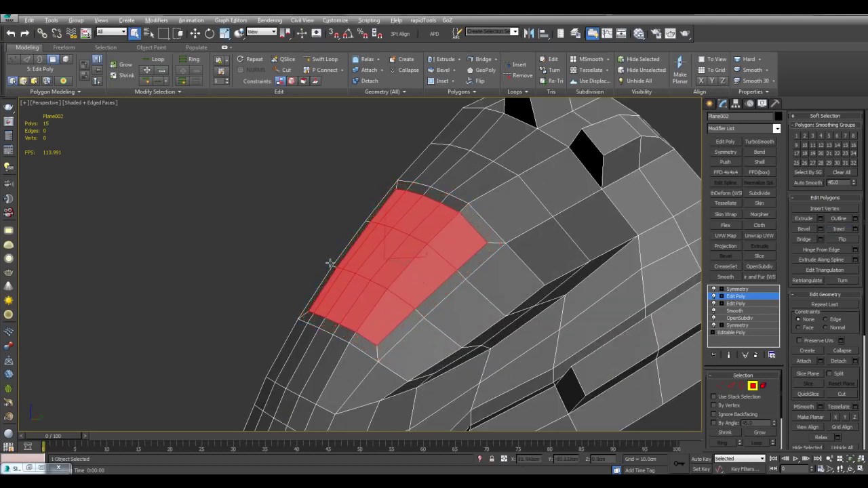
Select the three narrow inset faces along the symmetry line, flatten them onto the centre plane in X, and delete them.
alt+middle_drag(333, 264, 340, 242)
drag(329, 225, 325, 289)
key(w)
alt+middle_drag(327, 291, 385, 285)
click(835, 417)
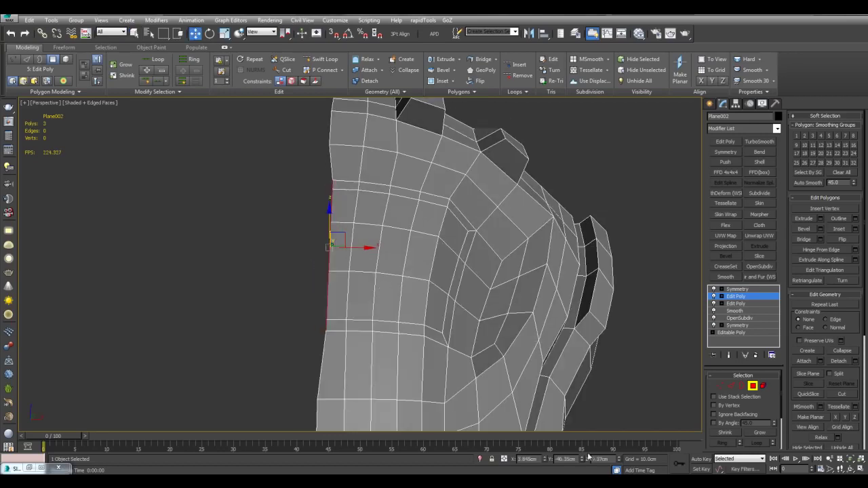
right_click(545, 460)
key(Delete)
Move the upper and lower outer corner vertices of the inset with the face constraint to blunt its corners.
alt+middle_drag(478, 319, 467, 239)
scroll(396, 275, up, 4)
key(1)
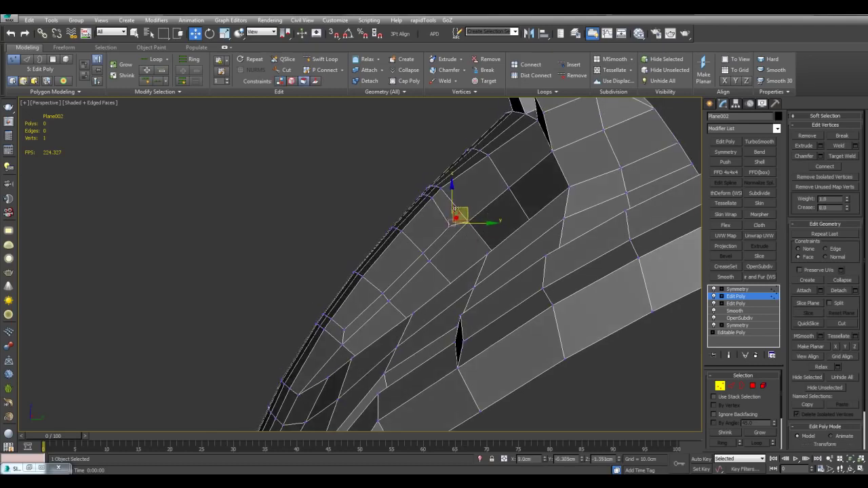
click(440, 204)
click(343, 327)
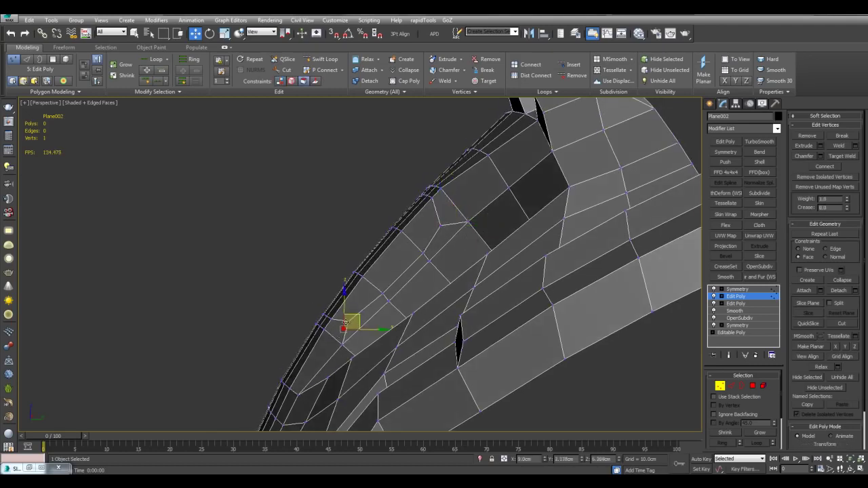
alt+middle_drag(349, 316, 422, 268)
Select all faces inside the inset outline and delete them to open a hole in the front.
key(4)
key(q)
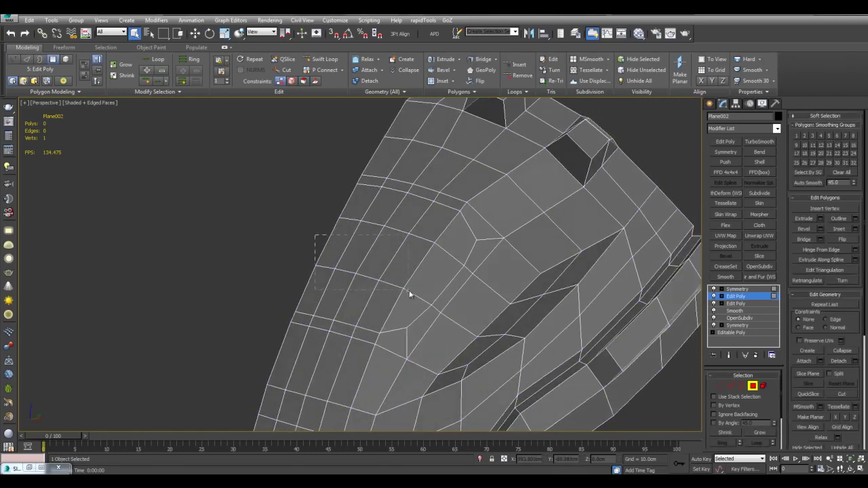
drag(409, 291, 409, 292)
ctrl+drag(360, 211, 406, 222)
ctrl+click(422, 232)
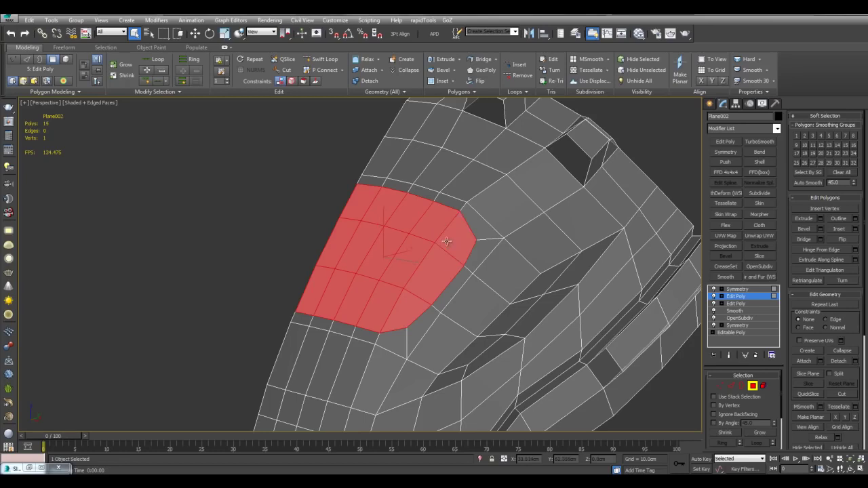
key(Delete)
Extend the hole's outer side edges inward to the symmetry line as new faces and align their ends on the centre plane.
key(2)
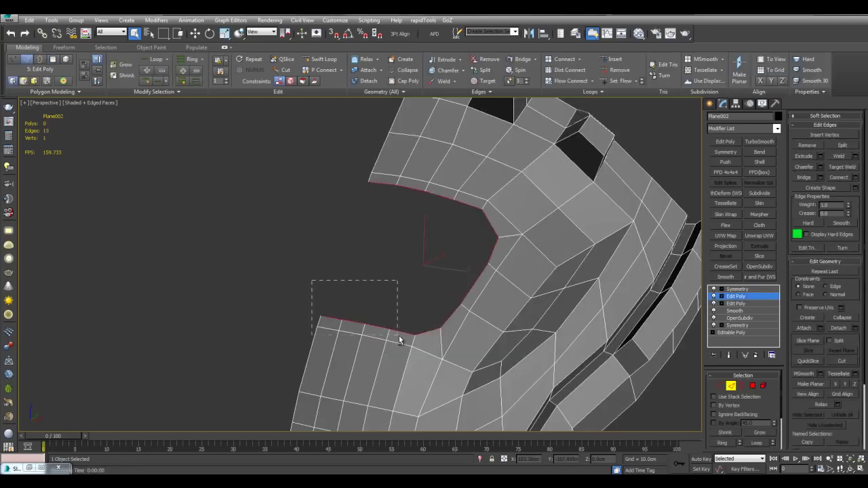
key(w)
alt+middle_drag(469, 225, 495, 285)
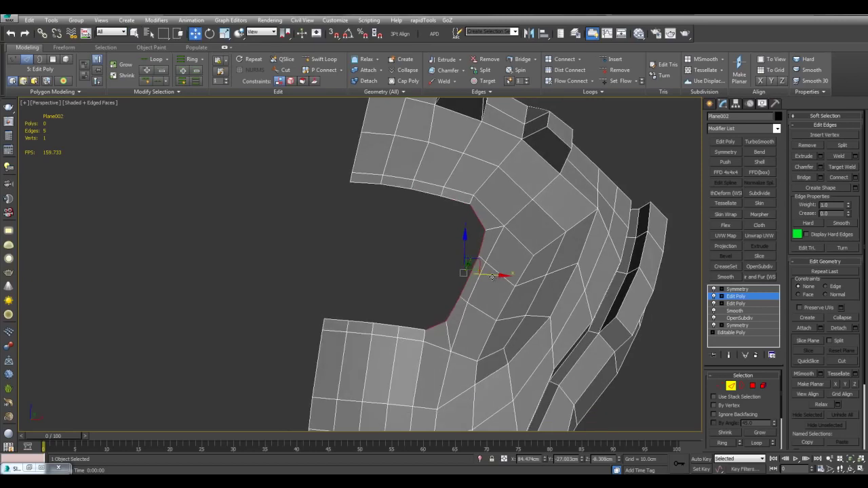
shift+drag(493, 275, 442, 272)
middle_drag(442, 273, 461, 289)
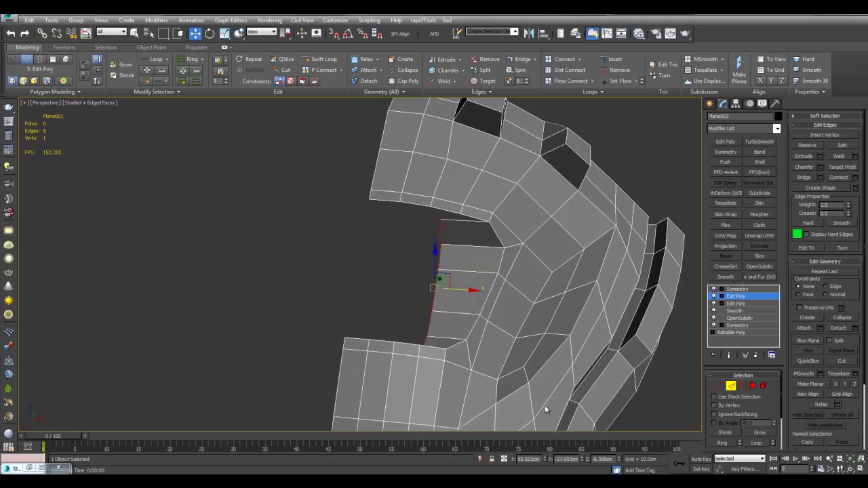
right_click(545, 462)
key(q)
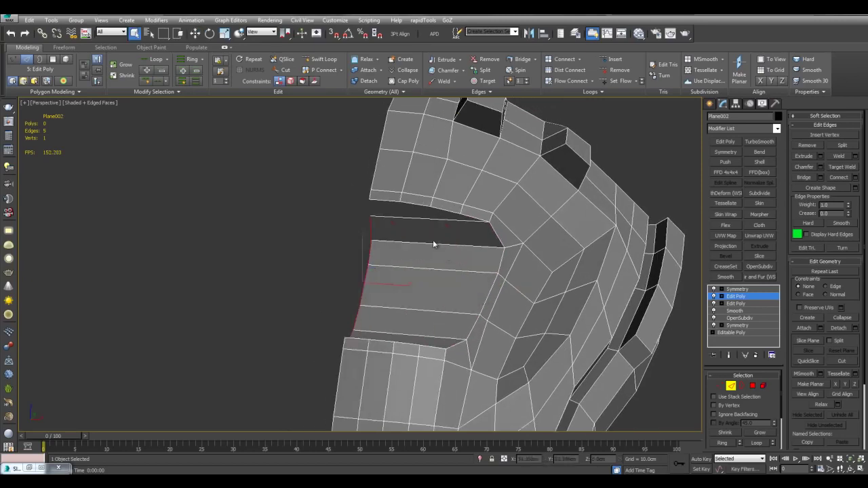
Connect the ring of long horizontal edges on the new recessed faces with two new edge rows.
drag(438, 270, 440, 272)
key(alt+r)
key(ctrl+shift+e)
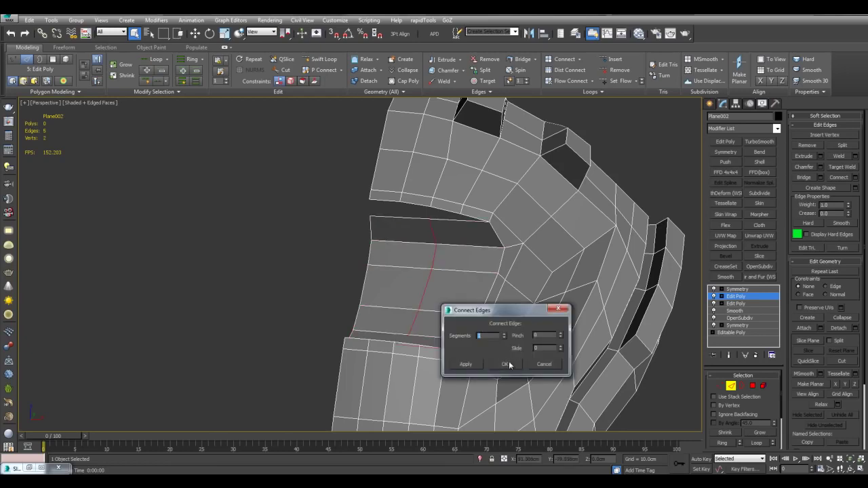
click(508, 365)
Bridge the border edges across the upper and lower gaps between the recessed faces and the surrounding surface.
scroll(481, 229, up, 3)
click(495, 248)
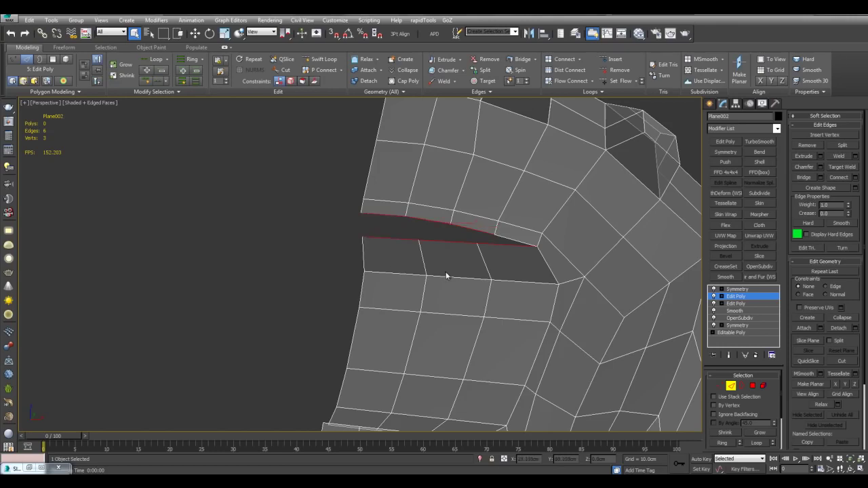
key(ctrl+shift+b)
click(532, 386)
alt+middle_drag(533, 385, 452, 257)
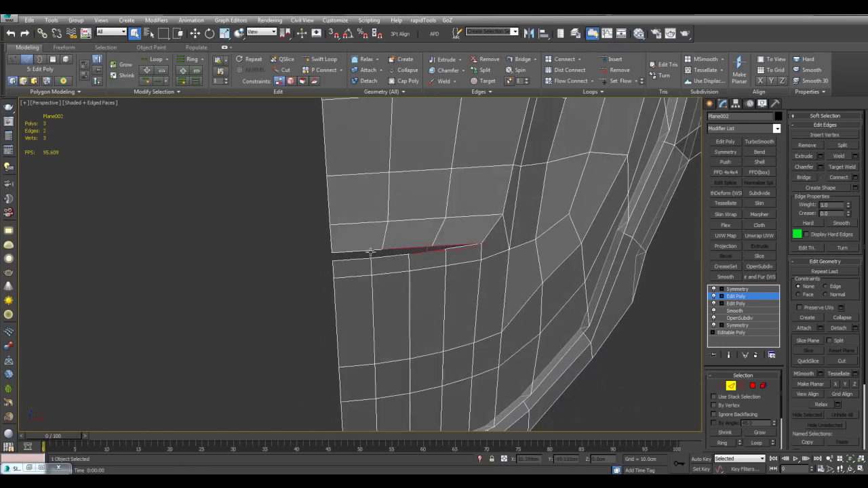
key(ctrl+shift+b)
click(520, 384)
Add another Edit Poly modifier above the existing ones, beneath the upper Symmetry.
alt+middle_drag(521, 383, 559, 328)
scroll(452, 296, down, 5)
scroll(574, 304, up, 4)
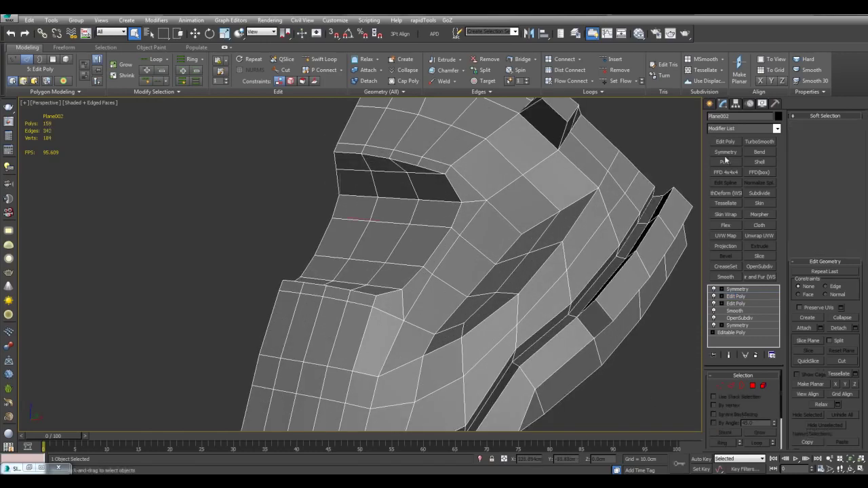
alt+middle_drag(472, 190, 364, 371)
Select the edge path around the recess, down the side crease and across the lower front, and extrude it inward as a narrow groove.
alt+middle_drag(500, 179, 561, 271)
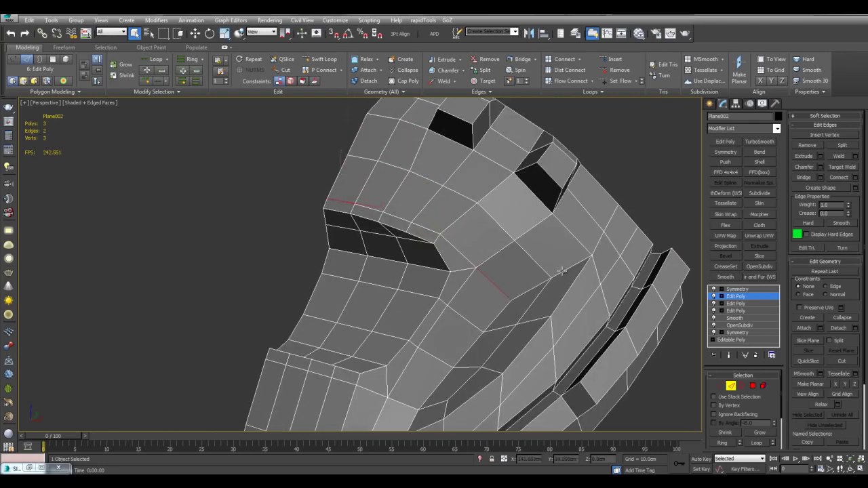
alt+middle_drag(495, 320, 400, 259)
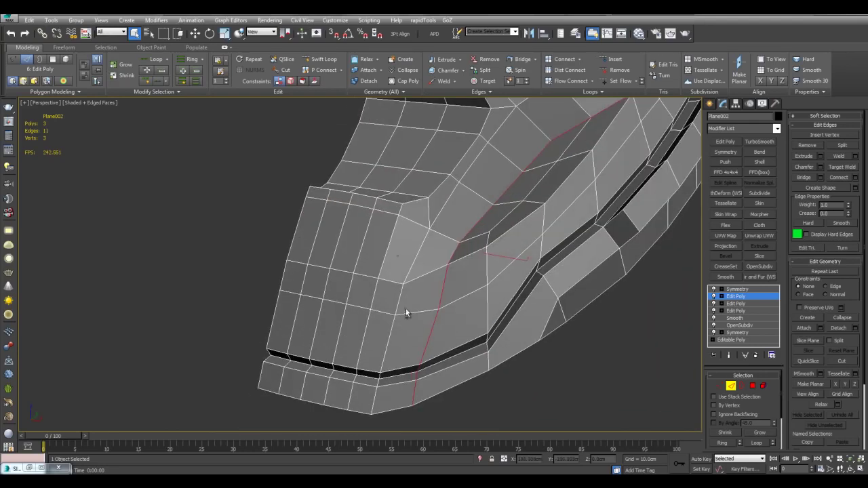
alt+middle_drag(573, 167, 621, 236)
alt+middle_drag(557, 237, 514, 252)
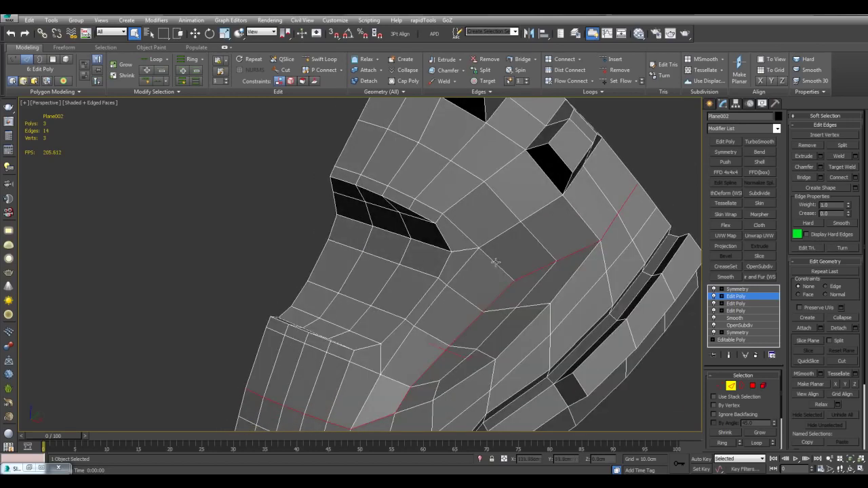
ctrl+double_click(453, 226)
alt+middle_drag(453, 226, 483, 203)
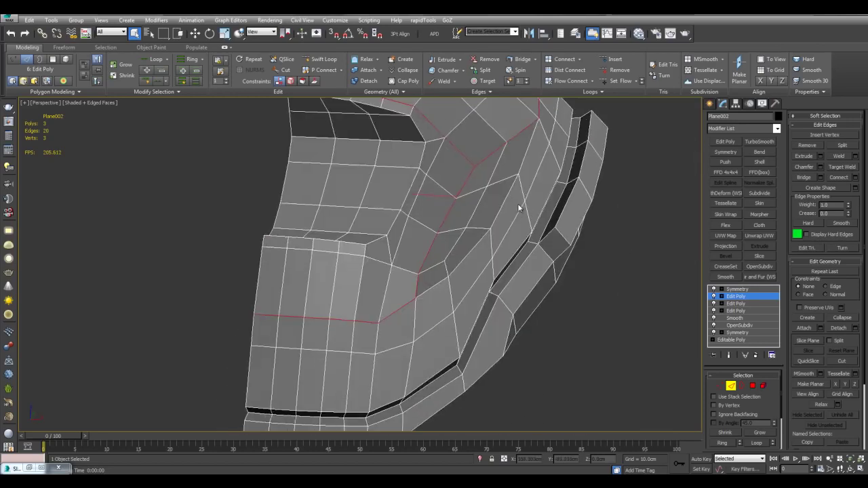
scroll(517, 206, up, 3)
click(820, 157)
drag(520, 353, 524, 278)
drag(520, 334, 535, 440)
click(508, 365)
click(508, 307)
Clean up the new groove's lower side corner by shifting its inner corner vertex toward the neighbouring crease.
middle_drag(508, 308, 471, 258)
scroll(471, 258, up, 3)
key(1)
key(ctrl+shift+w)
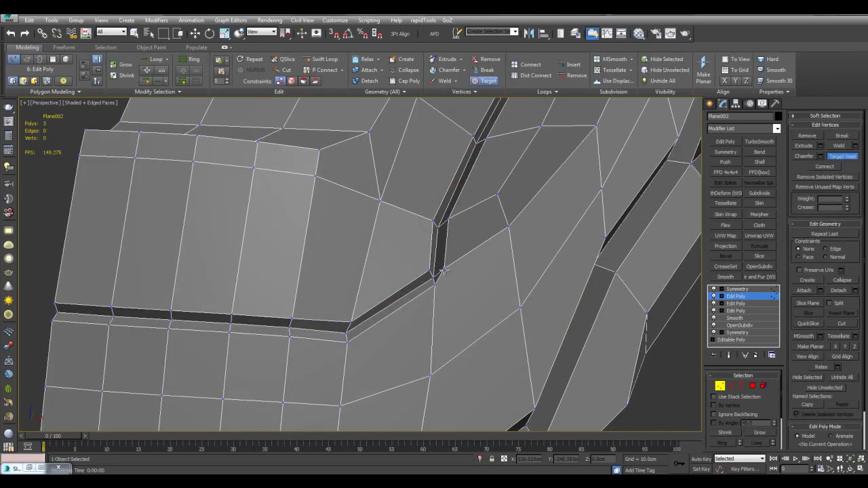
right_click(435, 284)
key(w)
drag(436, 284, 445, 280)
key(q)
Target-weld the stray vertex at the groove's upper outer corner to the vertex beside it.
scroll(468, 261, down, 4)
middle_drag(512, 143, 488, 282)
scroll(513, 278, up, 5)
key(ctrl+shift+w)
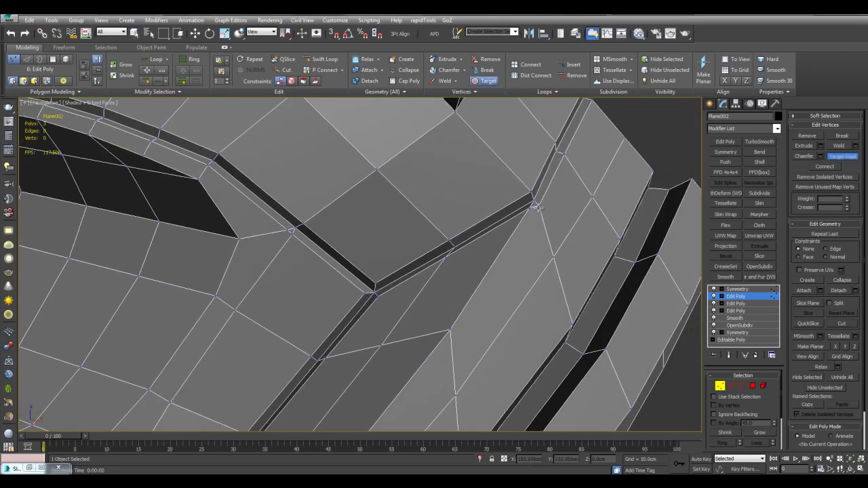
click(532, 216)
click(534, 206)
right_click(533, 208)
Select the ring of edges in front of and beside the upper raised block and connect them with 1 segment.
scroll(487, 229, down, 3)
scroll(487, 231, down, 4)
alt+middle_drag(396, 228, 524, 245)
key(2)
scroll(523, 240, down, 5)
scroll(413, 210, up, 5)
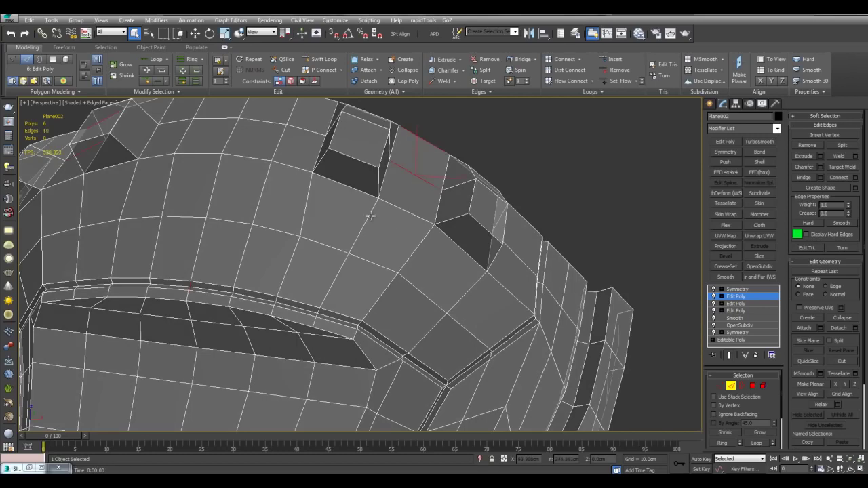
key(ctrl+shift+e)
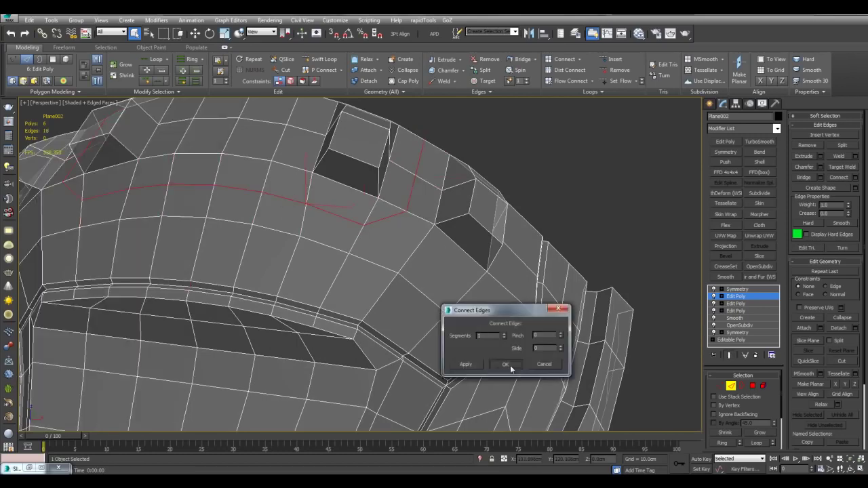
click(506, 365)
Cut an edge from the vertex below up to the bend of the new edge row and move the bend vertex downward.
scroll(415, 261, up, 3)
key(1)
key(alt+c)
key(s)
click(386, 287)
click(367, 206)
key(s)
right_click(360, 204)
key(w)
click(367, 206)
drag(370, 204, 375, 220)
Select the new edge row running around the upper raised block and extrude it inward as a groove.
key(2)
middle_drag(412, 182, 465, 281)
scroll(416, 224, down, 5)
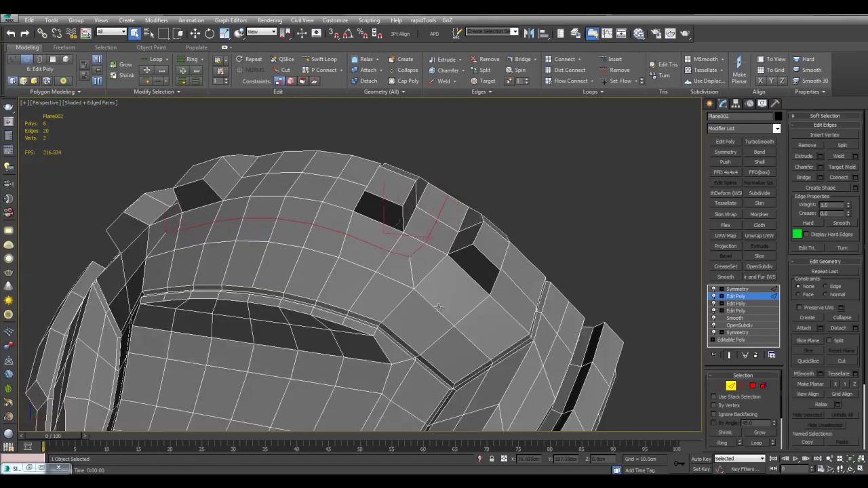
scroll(447, 224, up, 5)
key(4)
key(shift+i)
key(2)
middle_drag(507, 227, 505, 233)
key(shift+e)
drag(492, 225, 513, 226)
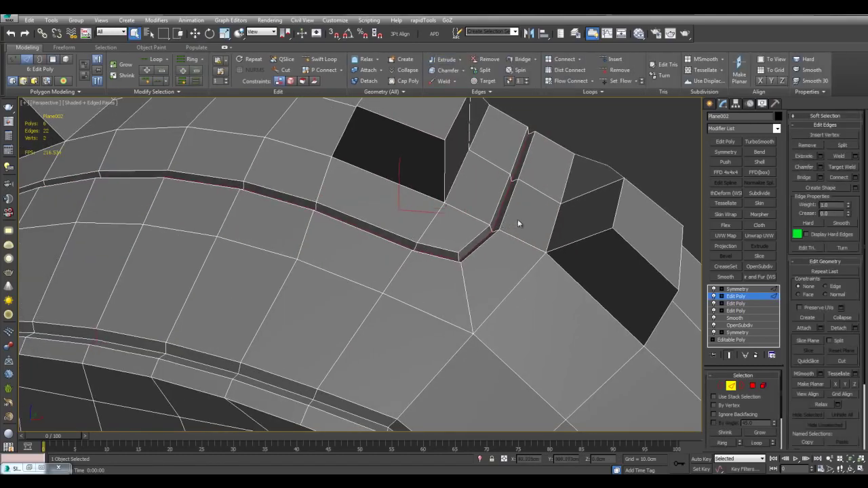
key(q)
click(512, 223)
Select the column of three faces at the top centre running back from the groove and lift them with Hinge From Edge.
scroll(504, 223, down, 3)
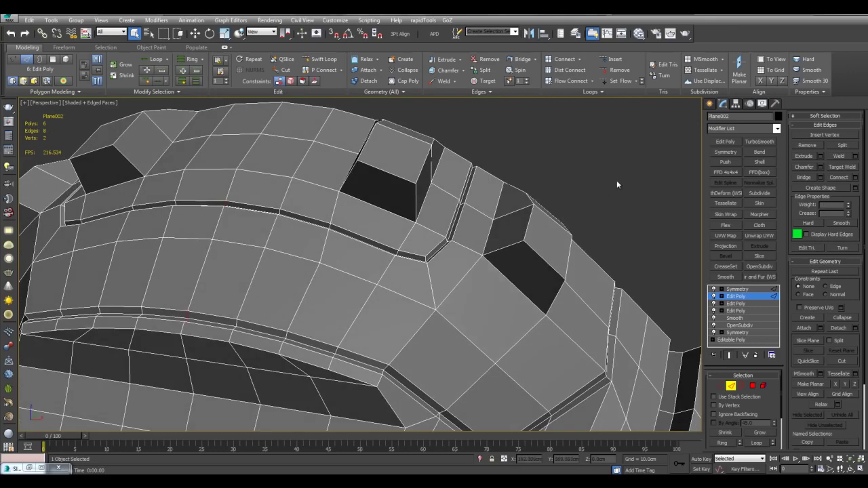
middle_drag(526, 190, 610, 274)
key(4)
click(353, 246)
ctrl+click(348, 273)
ctrl+click(373, 207)
middle_drag(370, 228, 377, 222)
scroll(377, 221, up, 3)
click(820, 250)
mouse_move(344, 310)
mouse_down()
mouse_move(344, 301)
mouse_move(345, 313)
mouse_up()
right_click(345, 313)
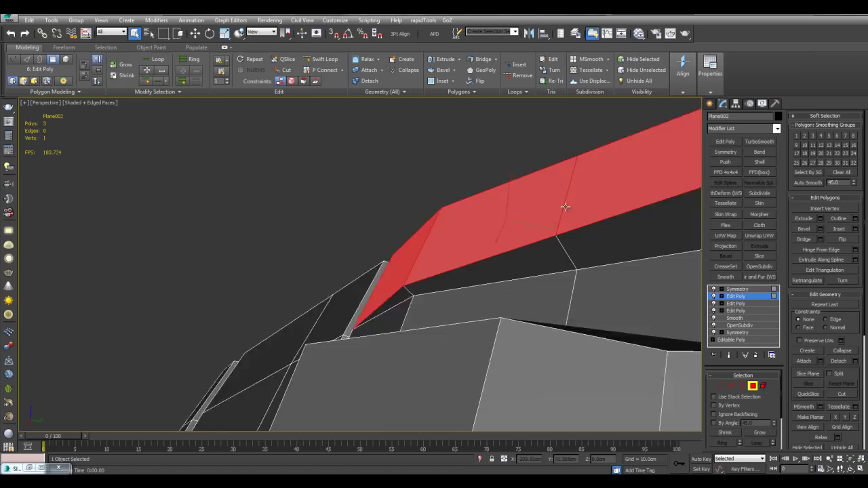
Delete the side face of the lifted top strip that lies on the symmetry plane.
alt+middle_drag(565, 207, 536, 203)
click(588, 154)
key(Delete)
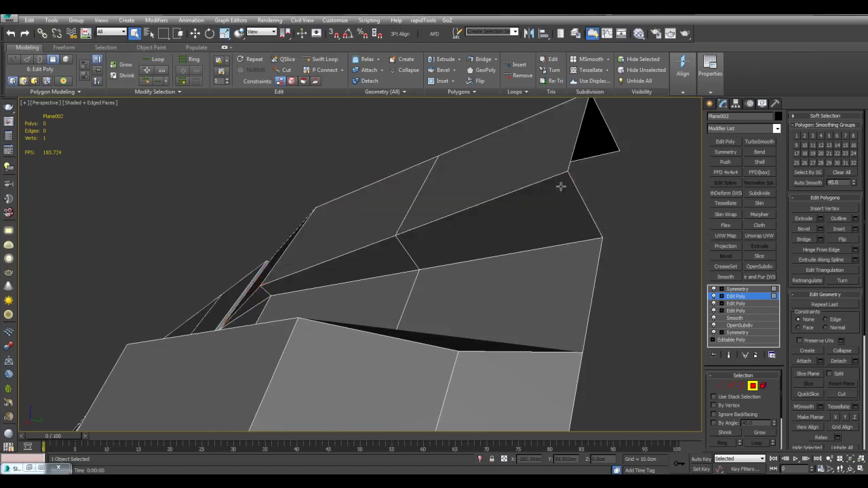
Select the vertices of the lifted top strip along the symmetry line and prepare to move them.
scroll(346, 246, down, 3)
alt+middle_drag(347, 246, 348, 163)
scroll(348, 163, down, 1)
key(1)
drag(299, 137, 353, 278)
key(w)
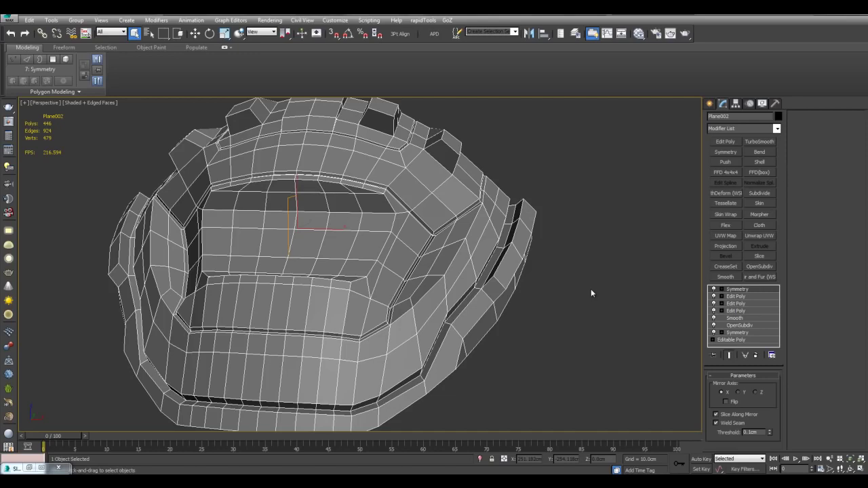
Add a CreaseSet modifier above the topmost Edit Poly, beneath the Symmetry.
middle_drag(592, 291, 590, 304)
scroll(630, 298, up, 3)
click(732, 296)
scroll(630, 292, down, 3)
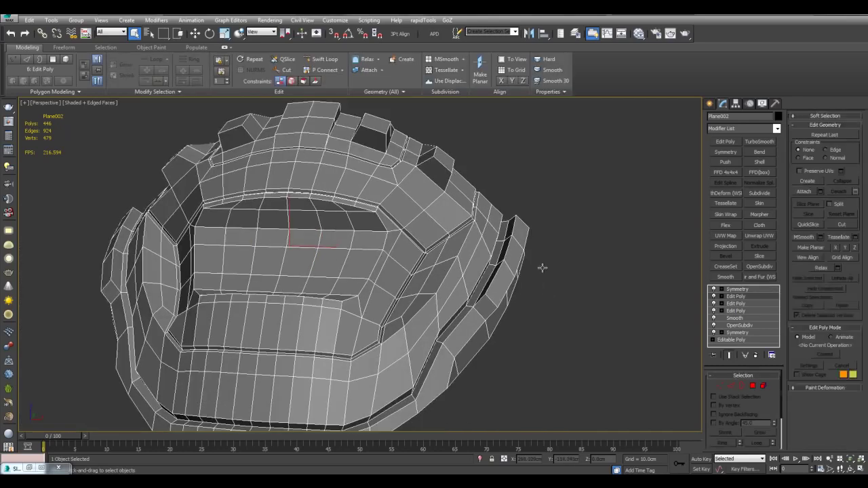
key(2)
double_click(428, 264)
click(584, 318)
click(731, 295)
click(727, 267)
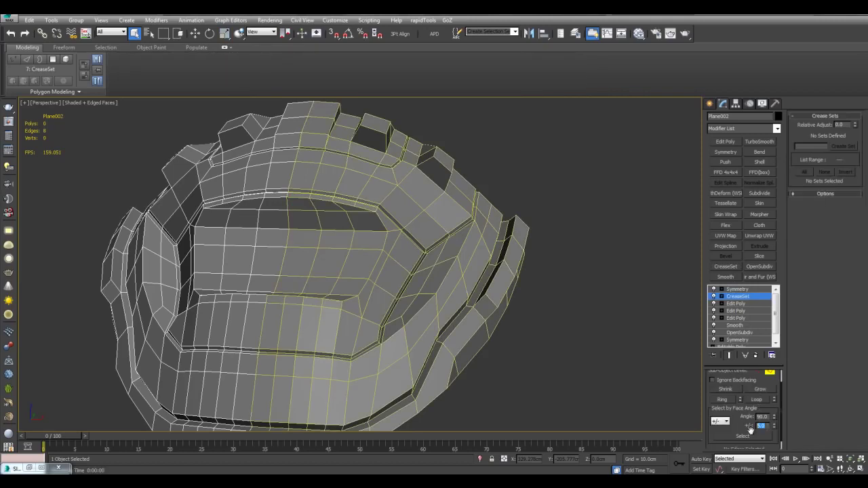
Select the edges to crease by face angle, using an angle of 90 with a tolerance of 45.
click(749, 435)
scroll(513, 284, up, 5)
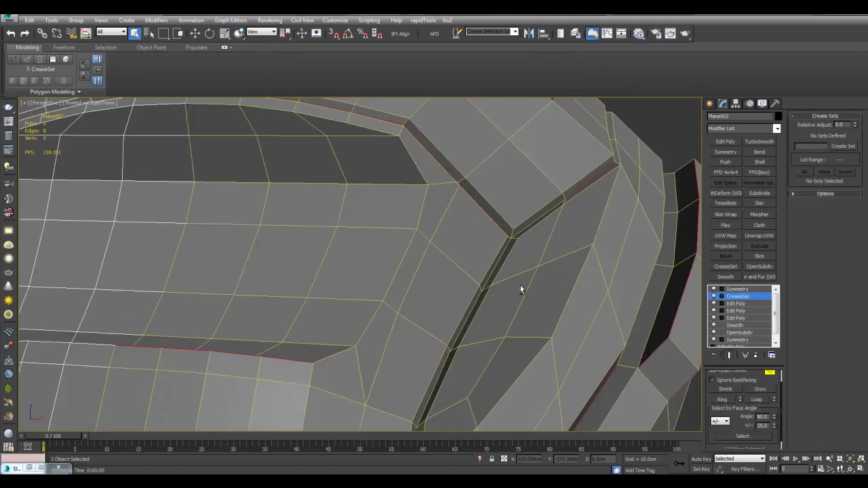
click(760, 435)
middle_drag(513, 227, 502, 315)
scroll(412, 256, up, 3)
scroll(454, 299, down, 3)
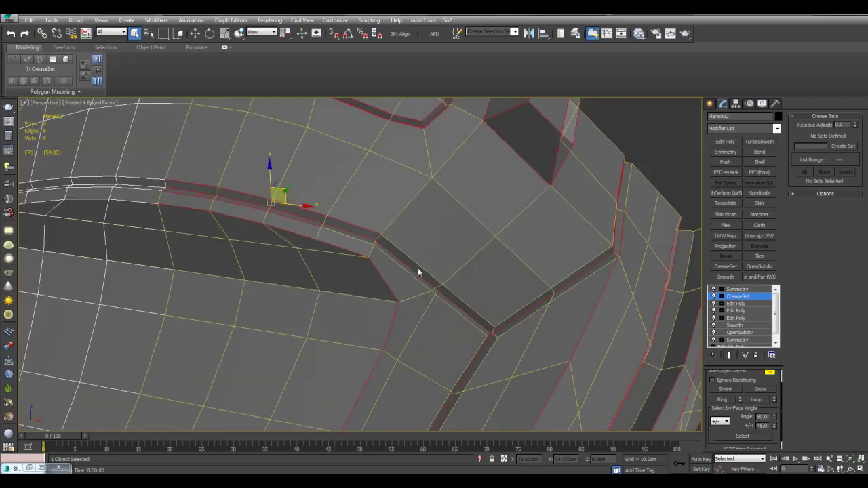
Clean up the stray vertices where the edge row meets the upper groove, in the Edit Poly below the CreaseSet.
scroll(385, 257, up, 2)
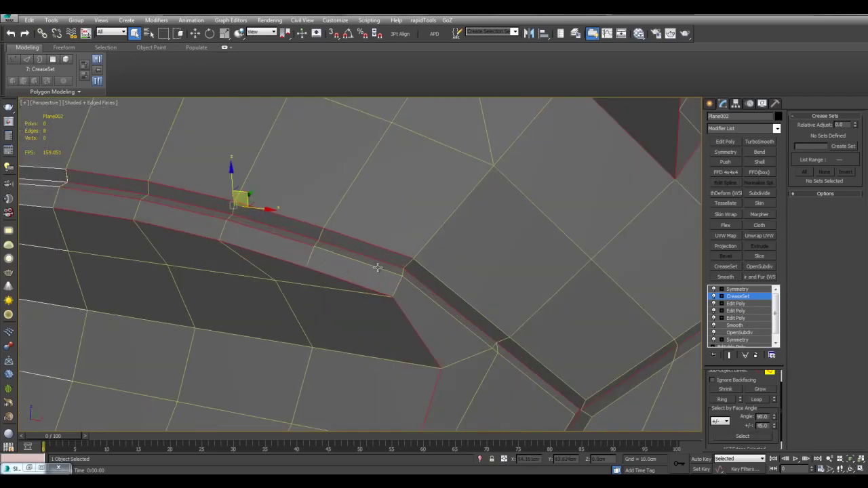
middle_drag(522, 324, 417, 243)
click(736, 303)
scroll(403, 261, up, 3)
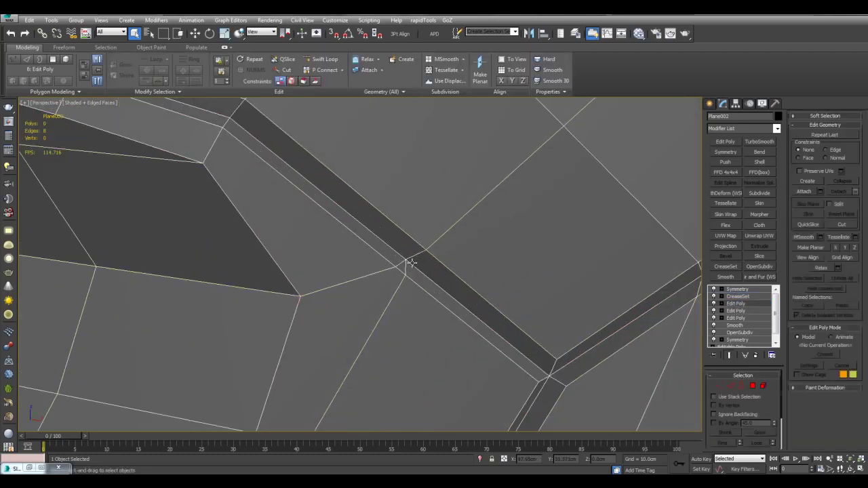
key(1)
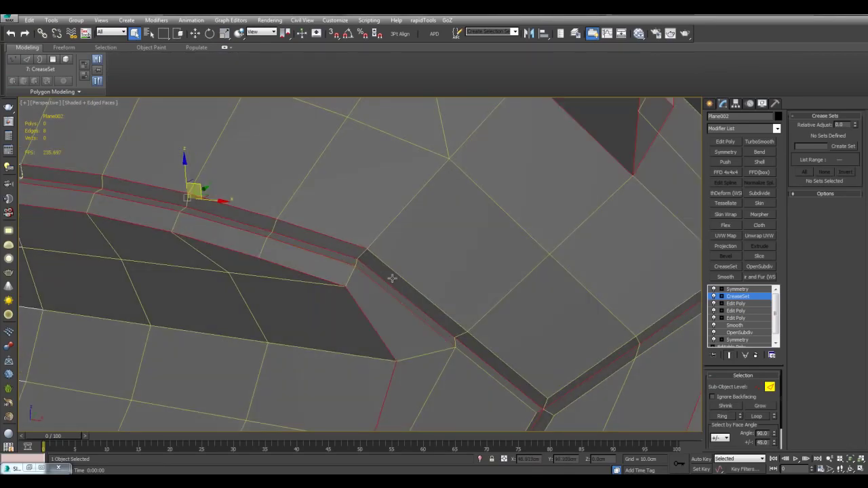
Add the missing edges along the upper block's groove to the crease selection and create a crease set from it.
middle_drag(424, 298, 413, 275)
ctrl+click(416, 274)
middle_drag(507, 352, 521, 295)
ctrl+click(493, 303)
ctrl+double_click(538, 324)
scroll(538, 320, down, 2)
ctrl+click(524, 257)
ctrl+click(577, 170)
alt+middle_drag(577, 169, 533, 239)
alt+middle_drag(519, 279, 383, 188)
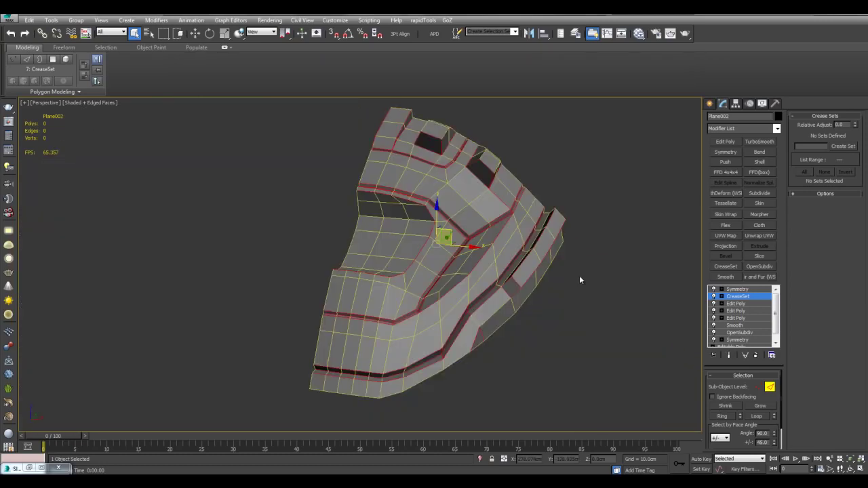
middle_drag(601, 249, 582, 251)
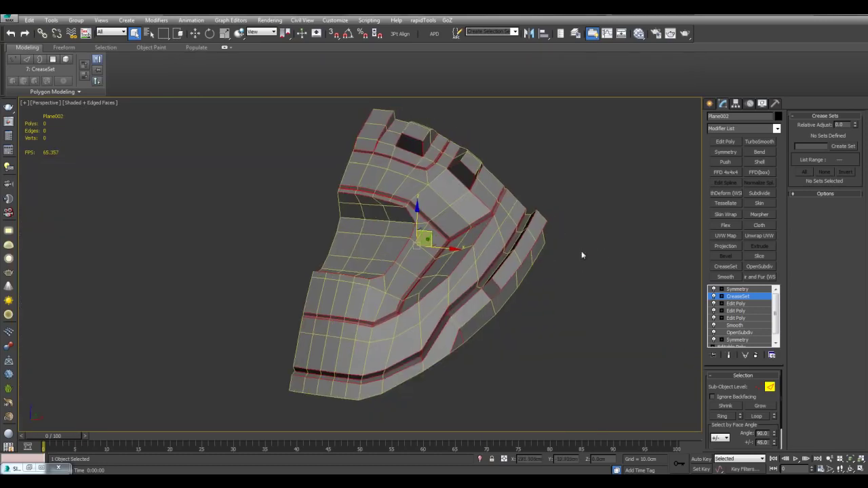
click(848, 146)
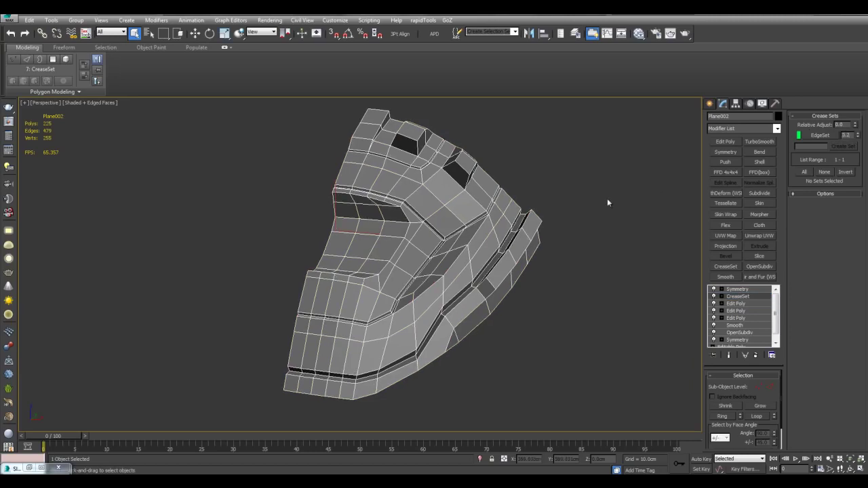
Stack OpenSubdiv, Smooth and two Edit Poly modifiers above the Symmetry.
click(737, 288)
click(759, 266)
click(724, 276)
click(725, 141)
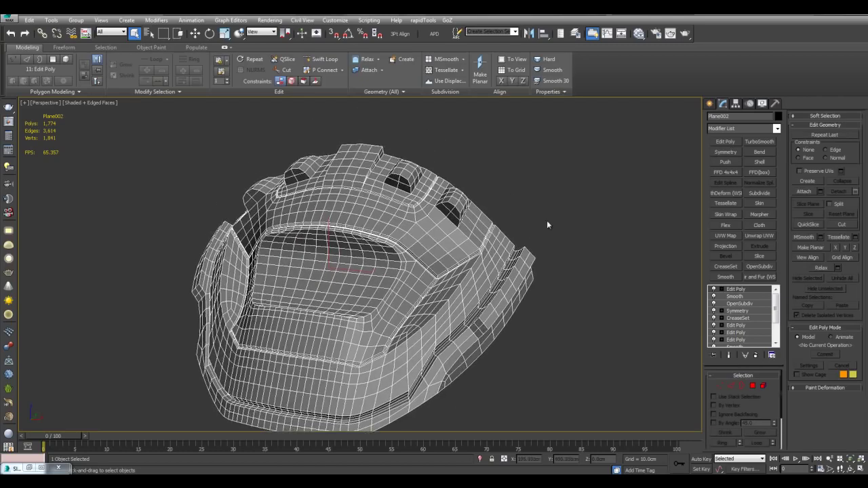
scroll(542, 225, up, 6)
key(z)
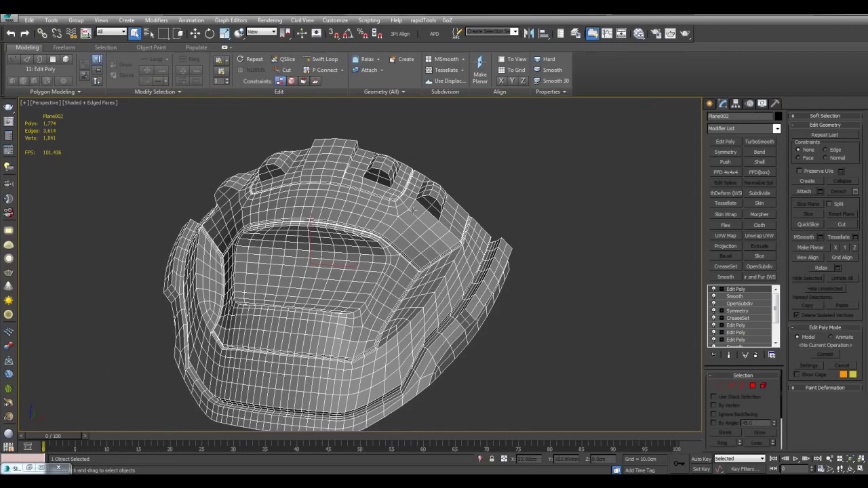
middle_drag(455, 234, 474, 237)
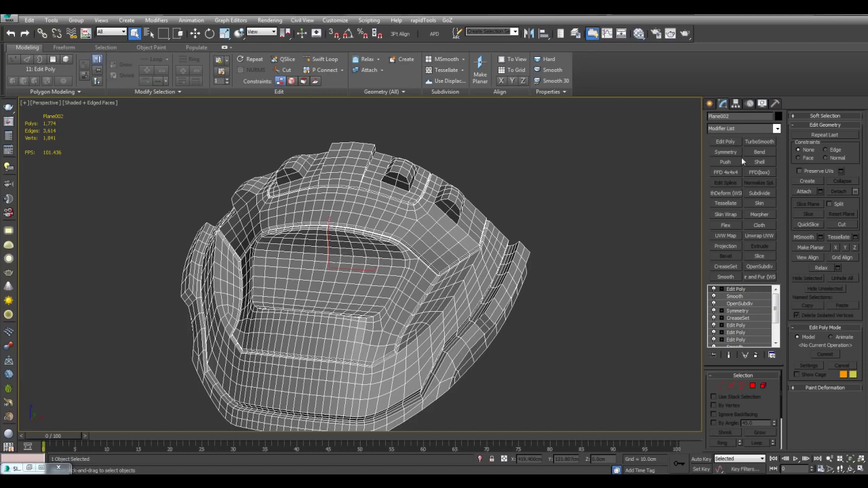
alt+middle_drag(403, 226, 559, 230)
alt+middle_drag(552, 189, 513, 166)
scroll(527, 234, up, 3)
middle_drag(517, 282, 533, 214)
click(726, 145)
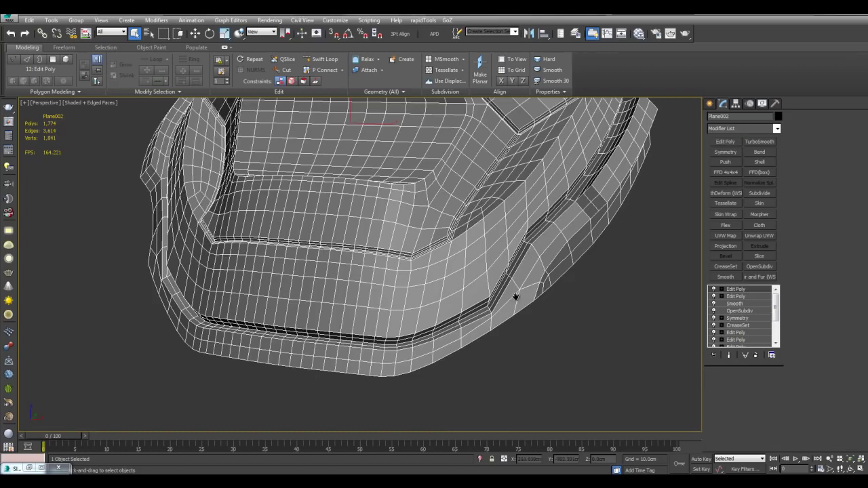
Select seven staggered faces on the lower front panel, four just above the bottom groove and three in the row above.
scroll(400, 305, up, 4)
key(4)
scroll(416, 291, down, 2)
middle_drag(416, 290, 531, 305)
scroll(530, 305, up, 2)
click(530, 305)
ctrl+click(505, 238)
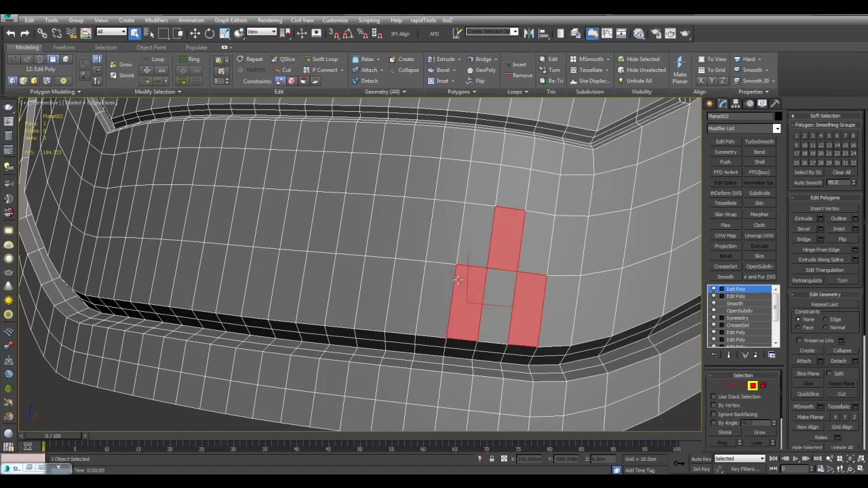
ctrl+click(467, 301)
ctrl+click(447, 236)
ctrl+click(403, 291)
ctrl+click(392, 233)
ctrl+click(344, 286)
Inset the seven staggered faces individually.
scroll(437, 242, up, 1)
alt+middle_drag(454, 239, 457, 237)
key(i)
drag(482, 239, 480, 245)
right_click(480, 244)
middle_drag(486, 242, 484, 254)
Turn the inset faces into squares with GeoPoly, scale the two rows down to matching small sizes and reselect all seven.
click(486, 70)
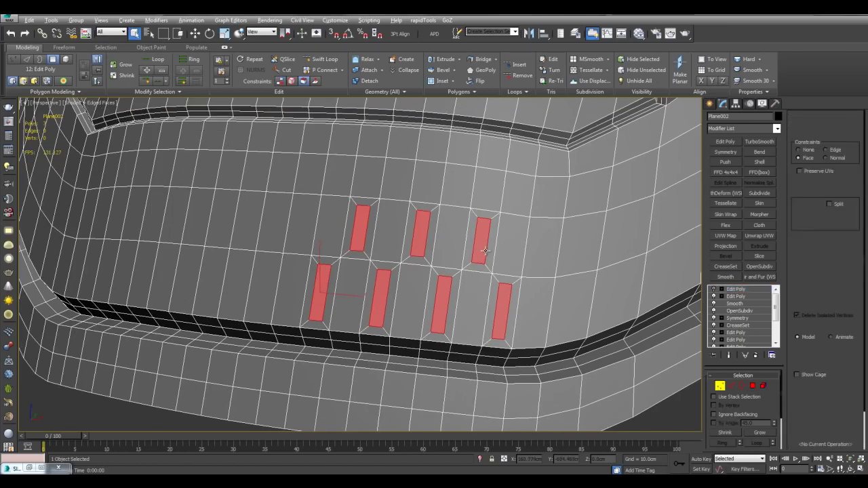
key(r)
drag(328, 286, 330, 347)
key(q)
alt+drag(325, 205, 509, 256)
key(r)
key(q)
ctrl+click(360, 228)
ctrl+click(420, 234)
ctrl+click(482, 240)
key(z)
Bevel the seven small squares inward as tapered holes and convert the selection to their edges.
scroll(421, 225, down, 3)
key(ctrl+shift+b)
drag(551, 333, 550, 385)
click(506, 368)
alt+middle_drag(507, 312, 590, 329)
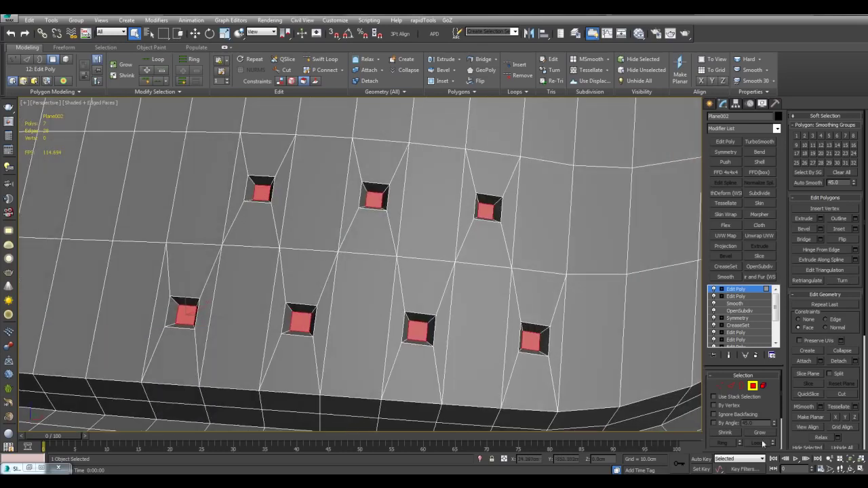
ctrl+click(731, 385)
scroll(668, 217, down, 3)
Mirror the holes with Symmetry, then add an Edit Poly and an OpenSubdiv with 2 iterations to preview them smoothed.
key(2)
key(F4)
click(725, 152)
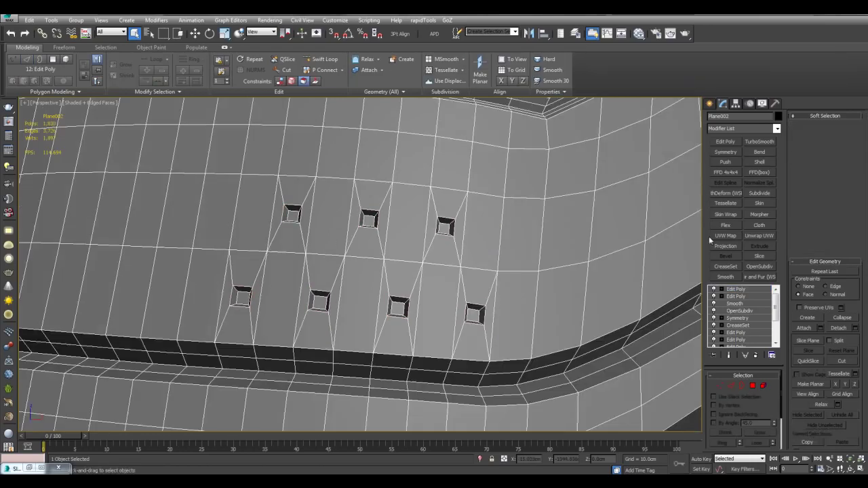
click(725, 142)
click(759, 267)
click(773, 389)
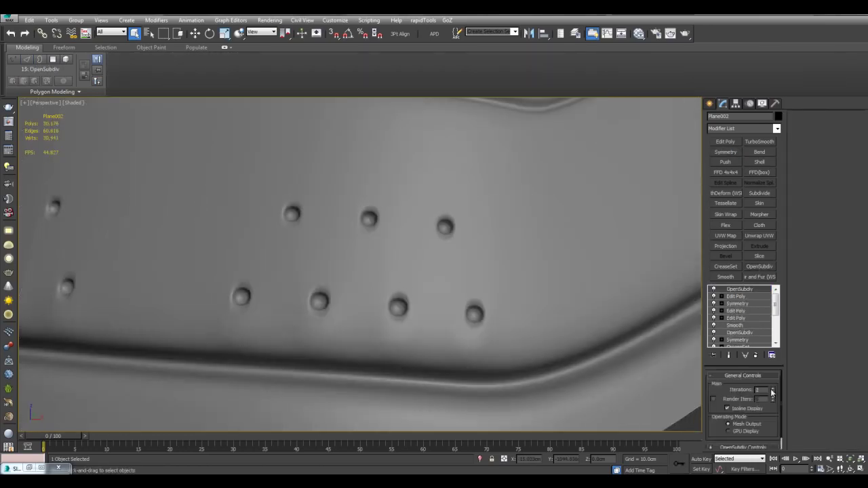
Examine the round holes on the lower front panel in the smoothed preview and on the underlying mesh.
scroll(566, 309, down, 3)
click(735, 296)
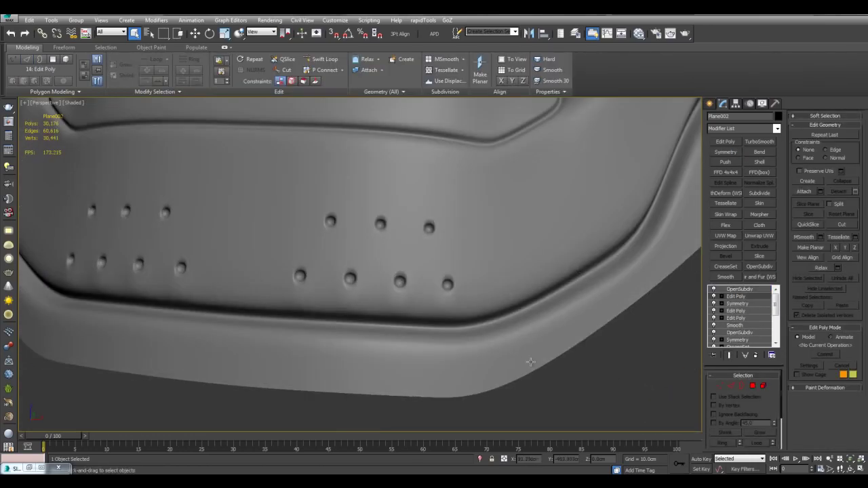
scroll(451, 324, up, 4)
alt+middle_drag(391, 306, 345, 247)
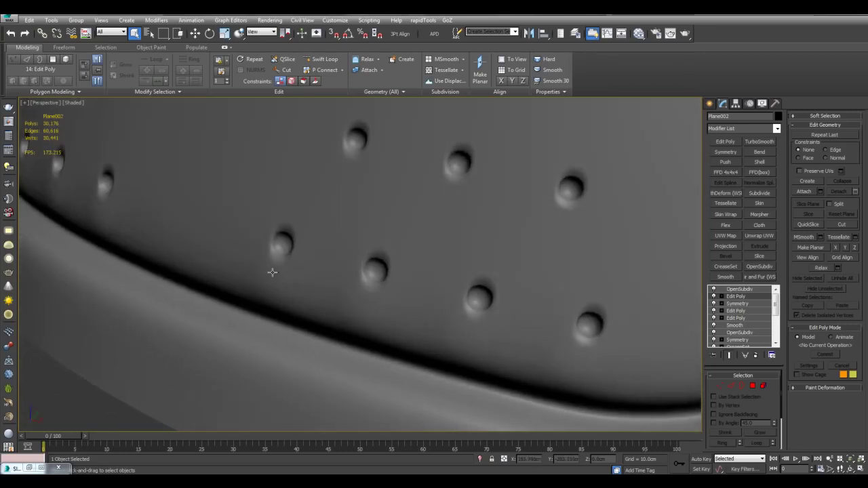
alt+middle_drag(440, 335, 478, 301)
scroll(479, 301, down, 2)
key(F4)
middle_drag(528, 290, 525, 348)
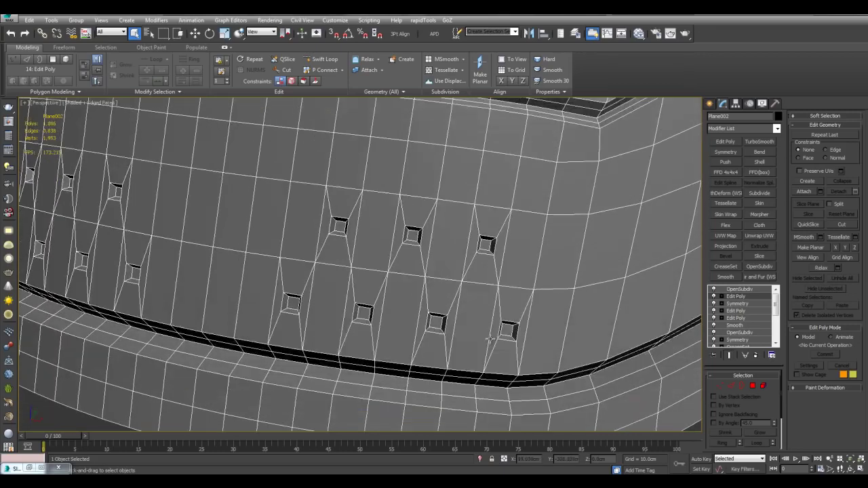
Undo the seven holes and the modifiers stacked above them.
key(grave)
scroll(467, 278, down, 2)
middle_drag(465, 279, 464, 251)
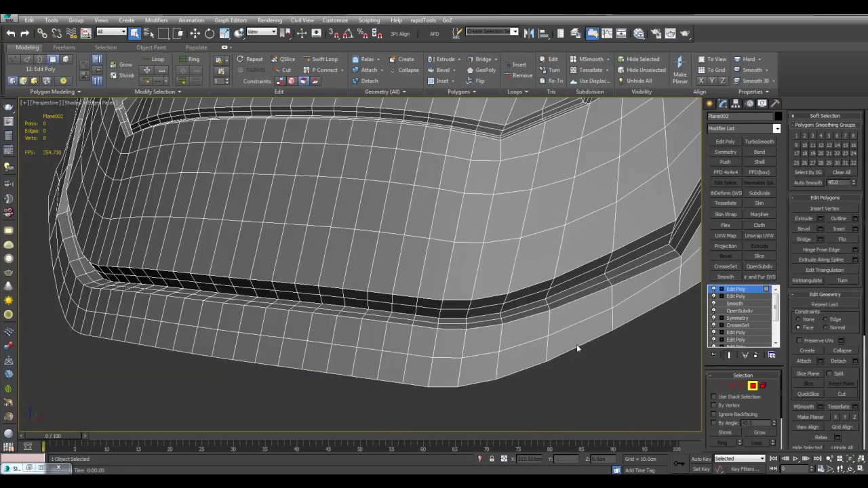
Insert an edge loop with Swift Loop on the lower front panel, just above the bottom groove.
scroll(591, 358, down, 2)
scroll(590, 360, up, 2)
alt+middle_drag(401, 231, 456, 273)
key(alt+s)
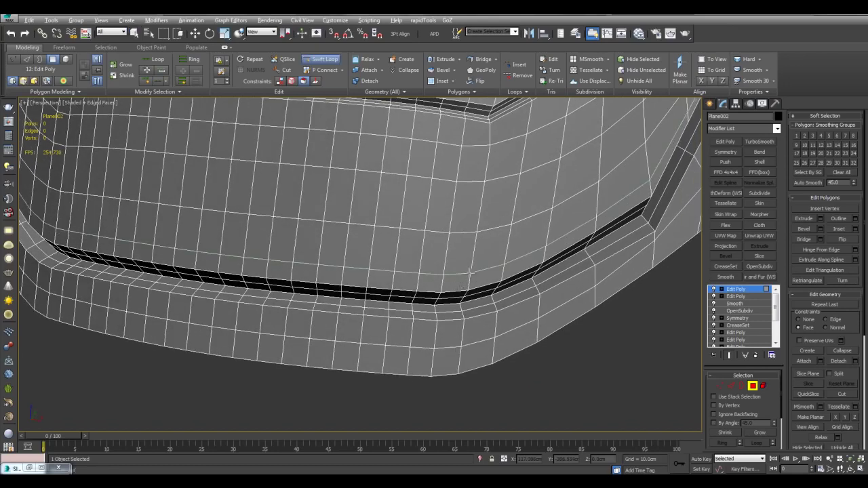
click(468, 272)
key(w)
key(4)
key(q)
scroll(474, 276, up, 2)
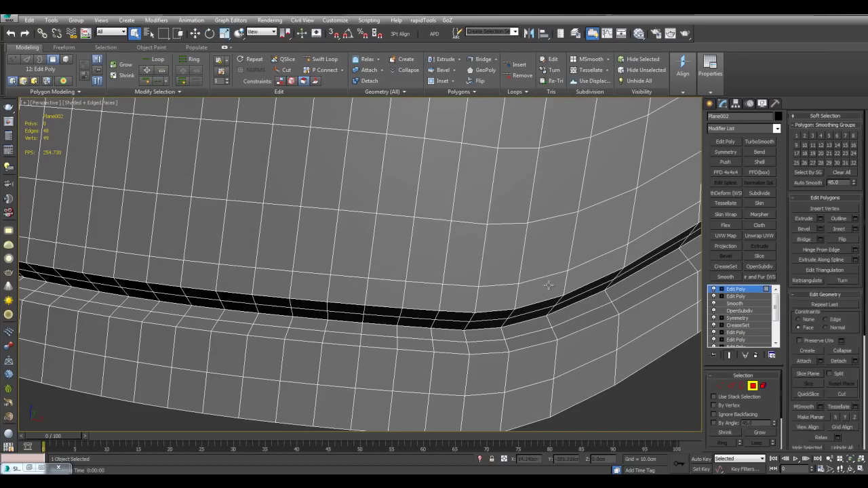
key(2)
middle_drag(524, 277, 523, 283)
Select six staggered faces on the lower front panel above the new loop, three in each of two rows.
key(4)
middle_drag(470, 268, 469, 278)
click(466, 270)
ctrl+click(439, 196)
ctrl+click(393, 263)
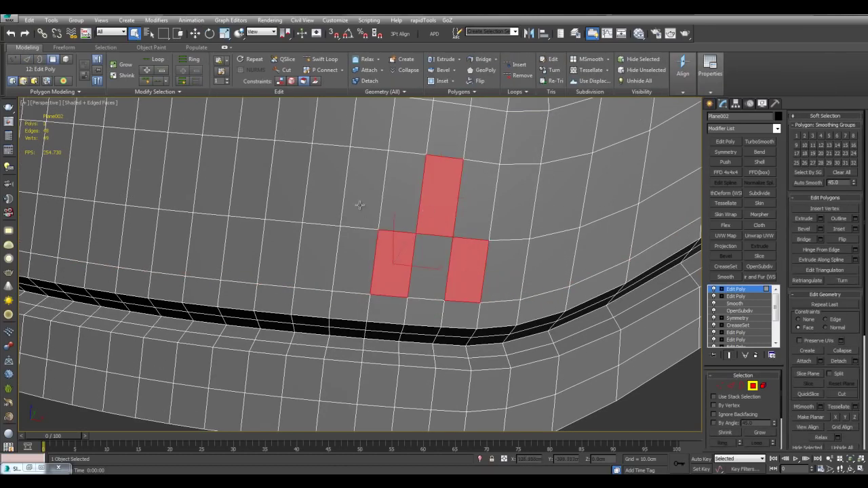
ctrl+click(366, 189)
ctrl+click(317, 255)
ctrl+click(282, 197)
Inset each of the six selected faces individually.
scroll(404, 223, up, 2)
key(ctrl+shift+b)
click(479, 354)
drag(550, 353, 560, 429)
click(510, 367)
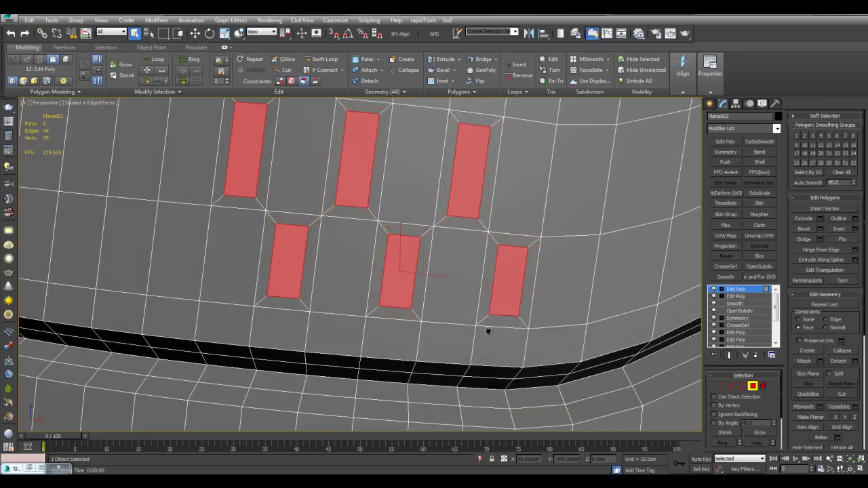
Turn the six inset faces into squares with GeoPoly and scale the upper three to about 76% to match the lower row.
middle_drag(489, 331, 494, 334)
key(g)
middle_drag(483, 249, 484, 279)
key(r)
key(q)
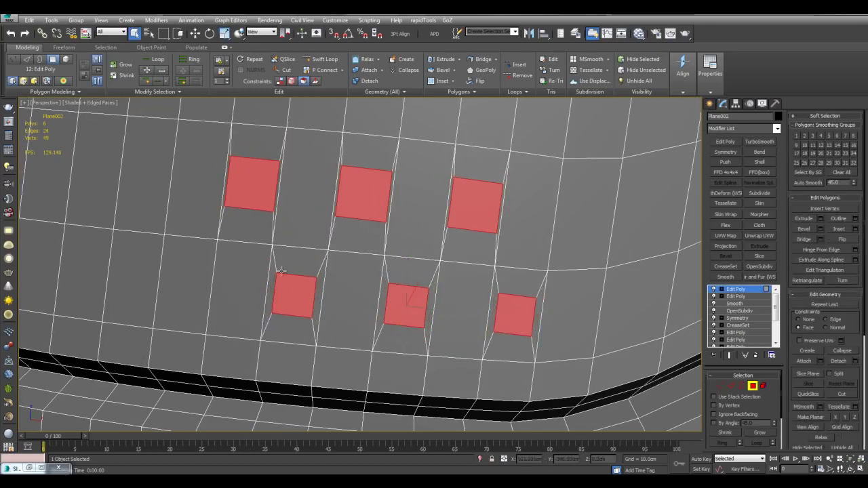
alt+drag(282, 271, 514, 301)
key(r)
drag(257, 180, 257, 196)
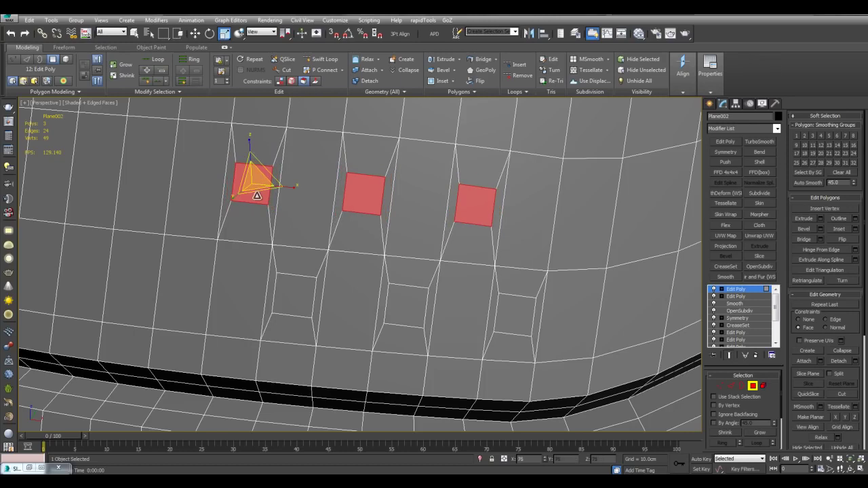
Add the lower three squares back to the selection and bevel all six inward as tapered holes.
middle_drag(445, 253, 423, 199)
key(q)
ctrl+click(493, 272)
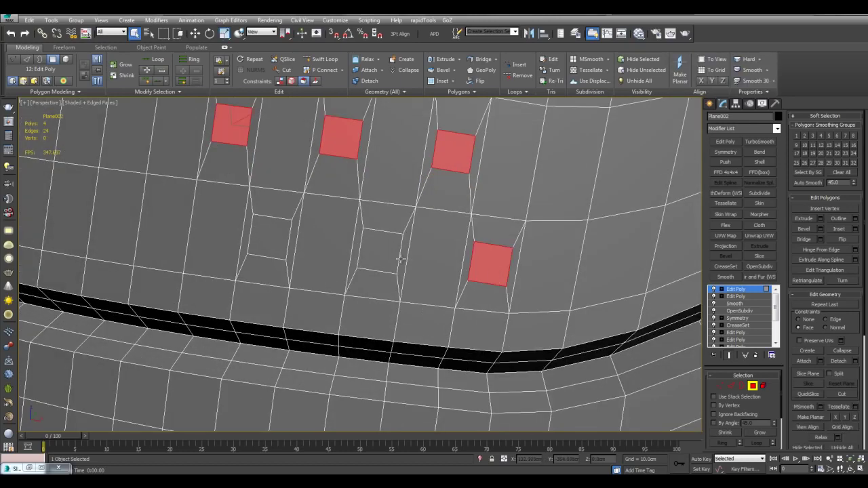
ctrl+click(398, 257)
ctrl+click(287, 242)
middle_drag(350, 227, 343, 272)
key(ctrl+shift+b)
drag(550, 334, 546, 422)
drag(550, 355, 540, 325)
click(512, 367)
Select the narrow face beside the holes, between the new loop and the bend of the bottom groove, and inset it.
middle_drag(512, 354, 501, 254)
key(ctrl+d)
key(2)
click(526, 296)
key(4)
click(590, 261)
scroll(590, 260, up, 3)
key(i)
drag(501, 254, 504, 258)
Examine the edges meeting at the inset face's lower corner along the edge of the bottom groove.
key(1)
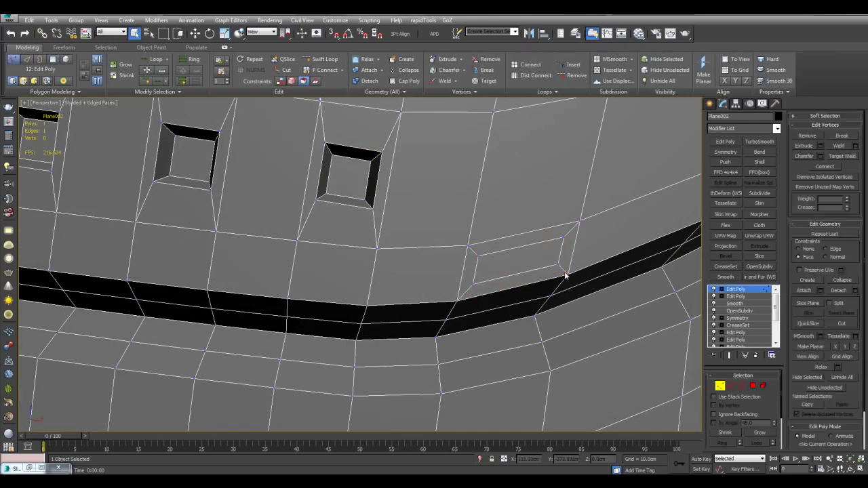
scroll(573, 288, up, 10)
scroll(508, 279, down, 4)
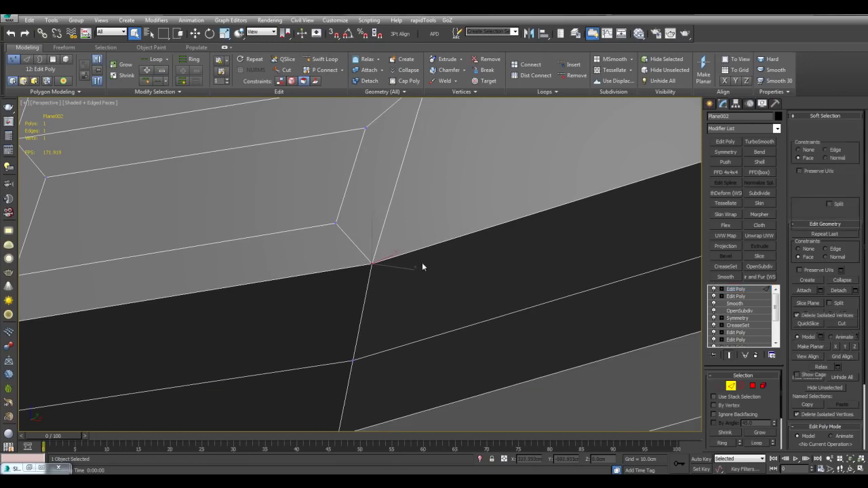
key(2)
click(404, 232)
ctrl+click(344, 267)
scroll(407, 278, down, 5)
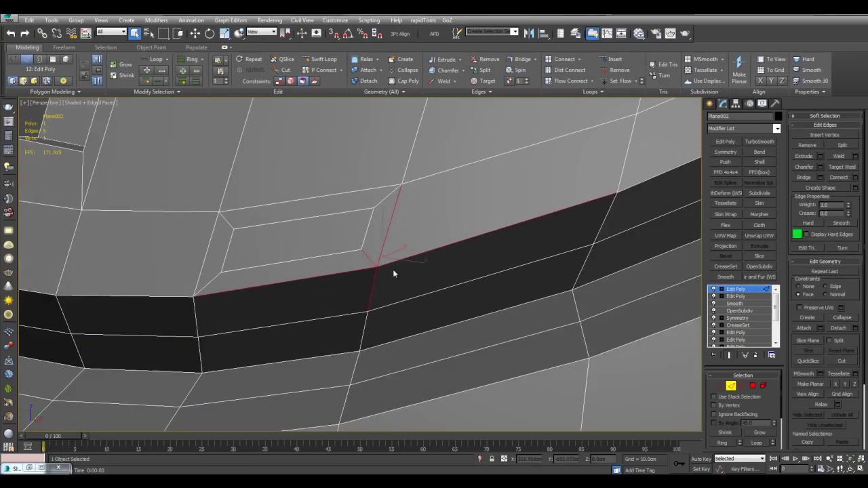
scroll(407, 271, down, 6)
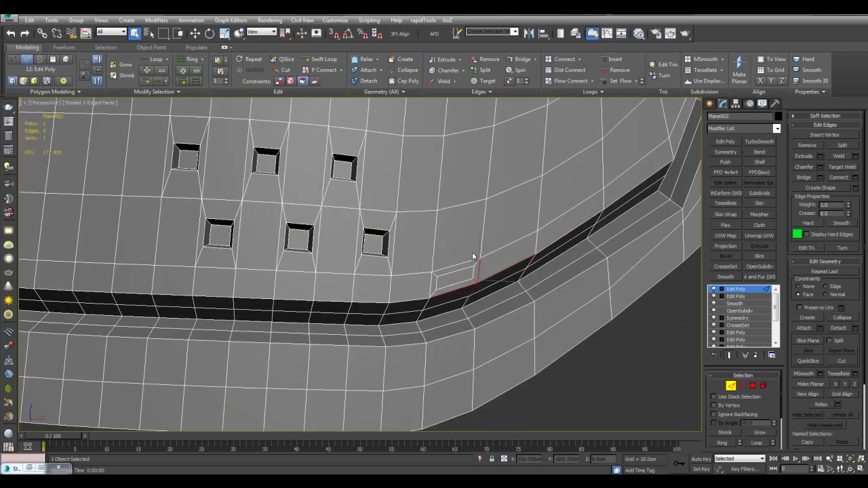
Select the floor of the lower hole nearest the groove bend and grow the selection twice over its walls and border.
alt+middle_drag(440, 270, 483, 269)
middle_drag(319, 268, 426, 277)
key(4)
click(429, 248)
click(752, 433)
click(752, 433)
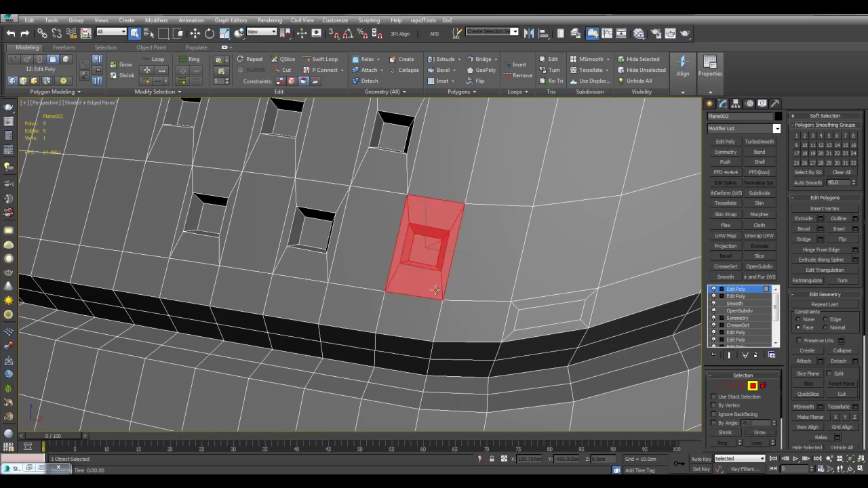
middle_drag(525, 345, 527, 329)
scroll(539, 339, down, 2)
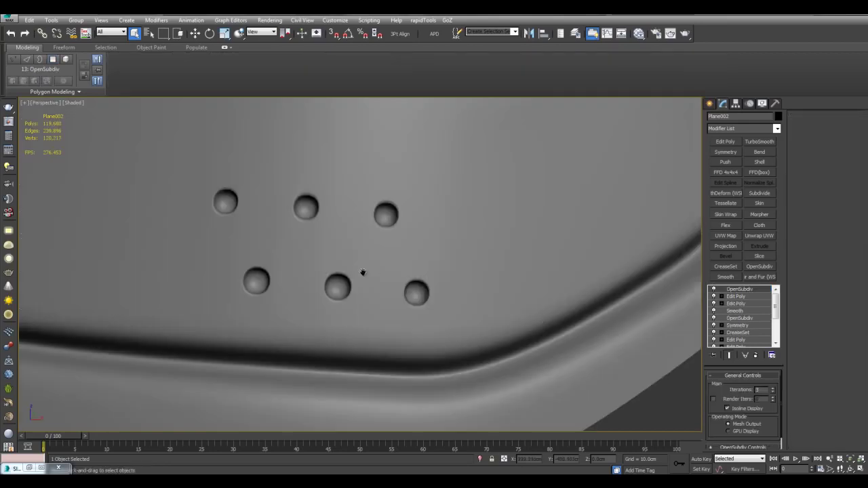
Inspect the smoothed holes, show edged faces again, and disable the top OpenSubdiv modifier.
middle_drag(362, 272, 421, 313)
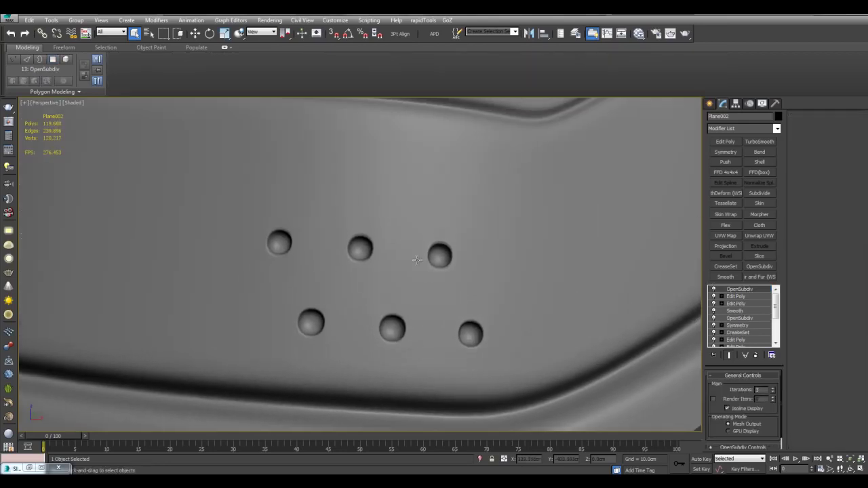
mouse_move(473, 272)
alt+middle_down()
mouse_move(526, 281)
mouse_move(502, 289)
mouse_move(467, 277)
mouse_move(483, 278)
mouse_move(534, 331)
mouse_move(549, 328)
mouse_move(585, 373)
alt+middle_up()
scroll(518, 278, down, 3)
scroll(560, 341, down, 3)
key(F4)
click(713, 289)
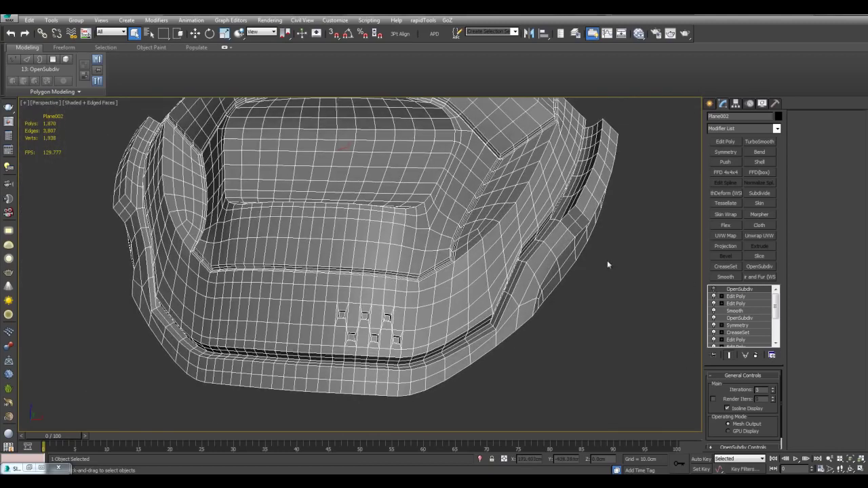
alt+middle_drag(472, 289, 554, 312)
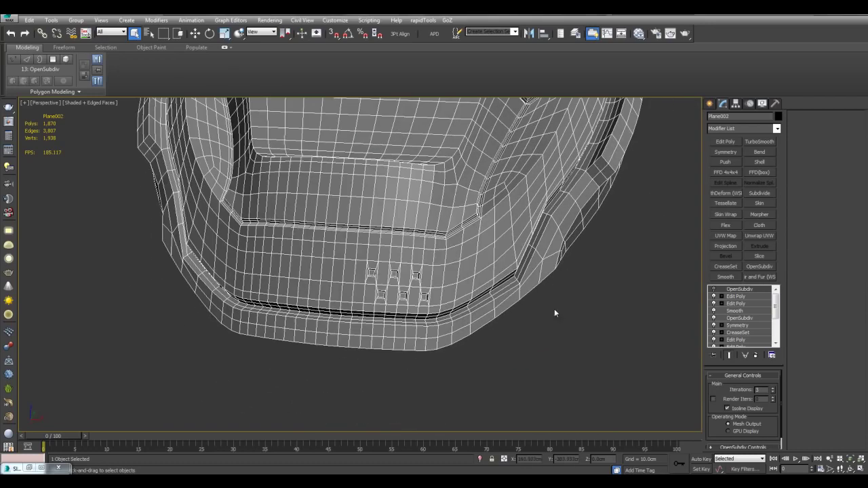
Add another Edit Poly modifier beneath the disabled OpenSubdiv and switch it to polygon level.
click(736, 296)
scroll(527, 282, up, 5)
scroll(527, 283, down, 3)
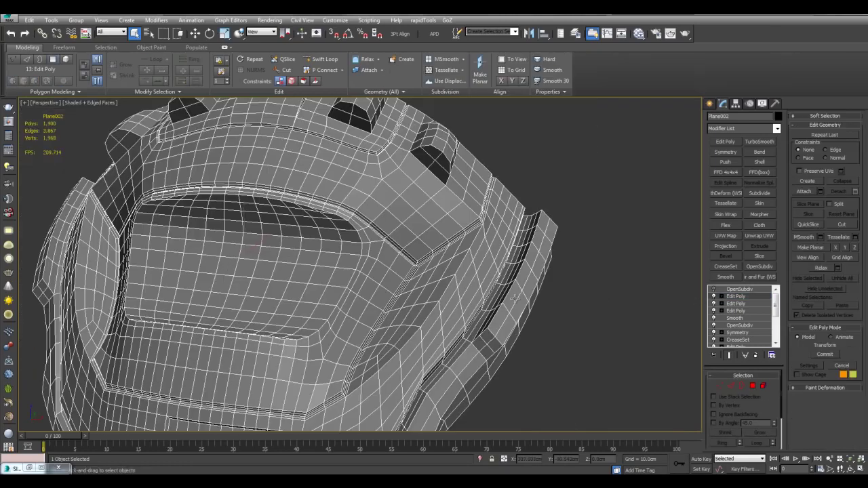
alt+middle_drag(531, 290, 552, 313)
scroll(544, 314, up, 3)
alt+middle_drag(499, 323, 526, 303)
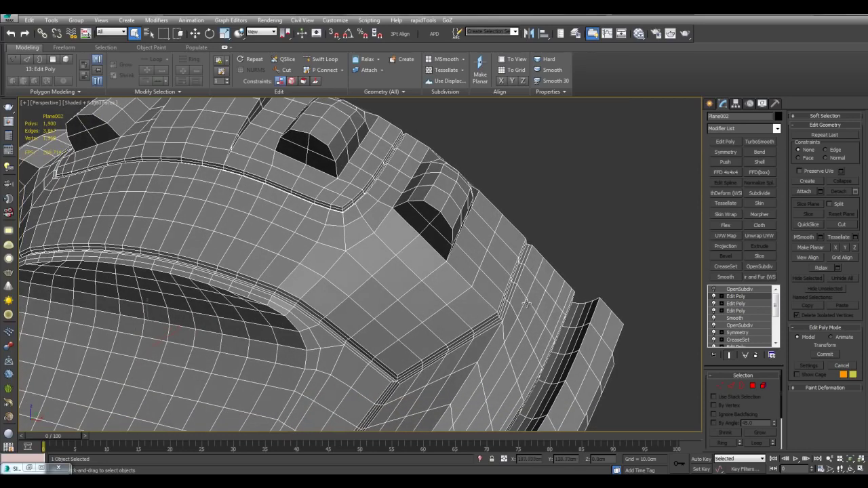
alt+middle_drag(407, 296, 444, 302)
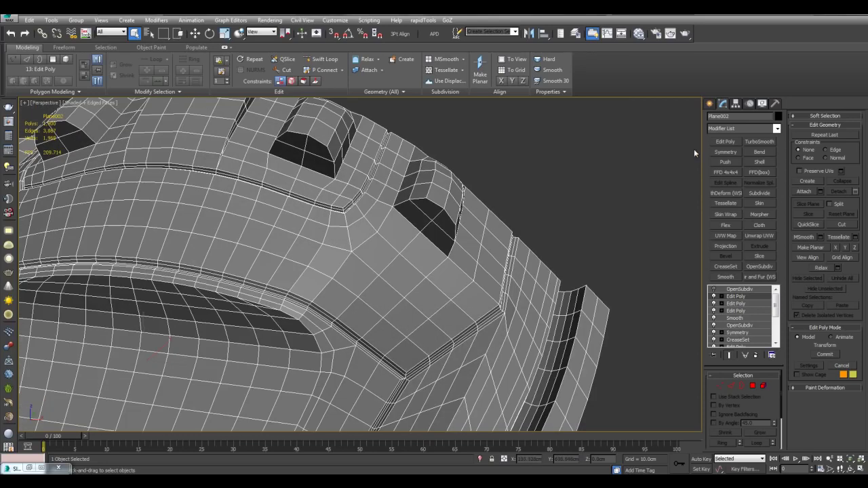
click(715, 143)
key(4)
Select the 4 by 4 patch of faces between the raised block and the groove corner.
scroll(457, 287, up, 3)
alt+middle_drag(379, 225, 419, 220)
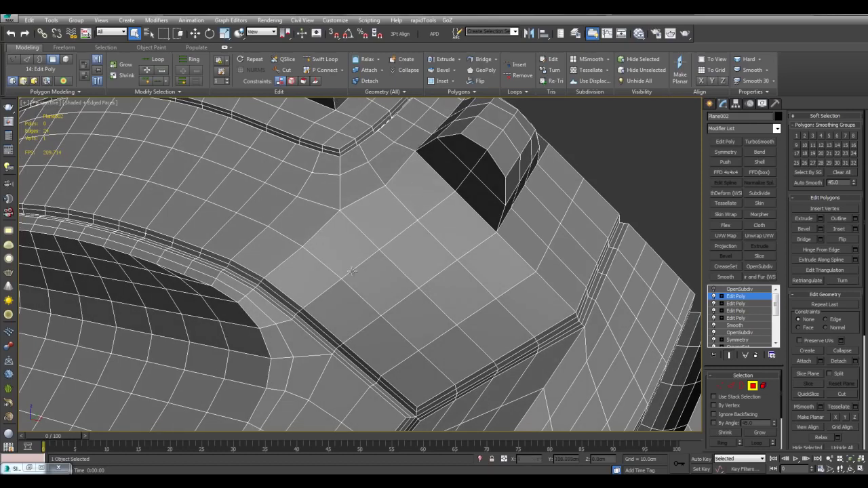
drag(333, 267, 374, 306)
ctrl+drag(382, 232, 405, 256)
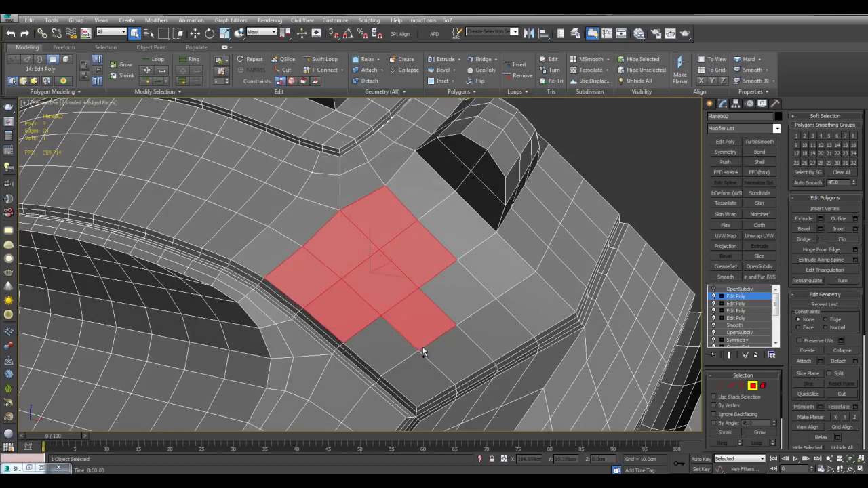
ctrl+drag(398, 327, 426, 350)
ctrl+drag(486, 303, 512, 326)
ctrl+drag(422, 353, 456, 335)
ctrl+drag(464, 233, 487, 255)
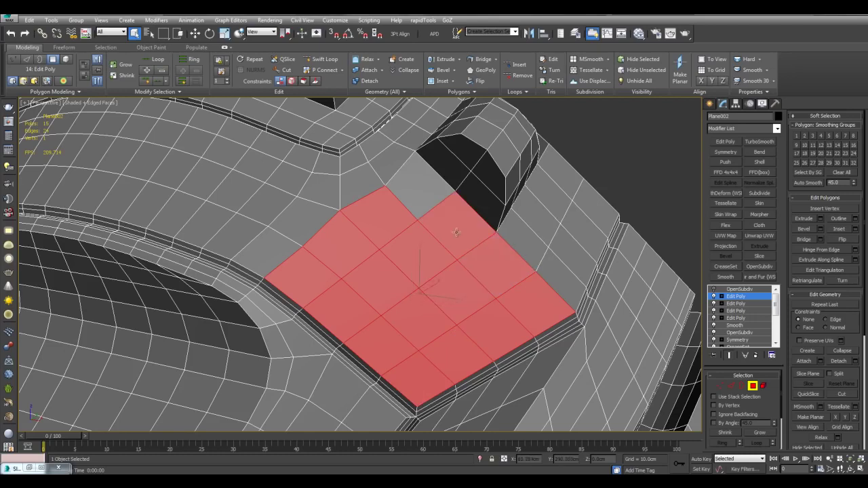
Inset the selected patch as a group, leaving a narrow border around it.
alt+middle_drag(423, 228, 423, 221)
key(i)
drag(416, 215, 414, 231)
right_click(414, 231)
middle_drag(394, 238, 403, 266)
scroll(392, 254, up, 3)
Move the vertices on the inset's upper border along the surface to even out its outline.
key(1)
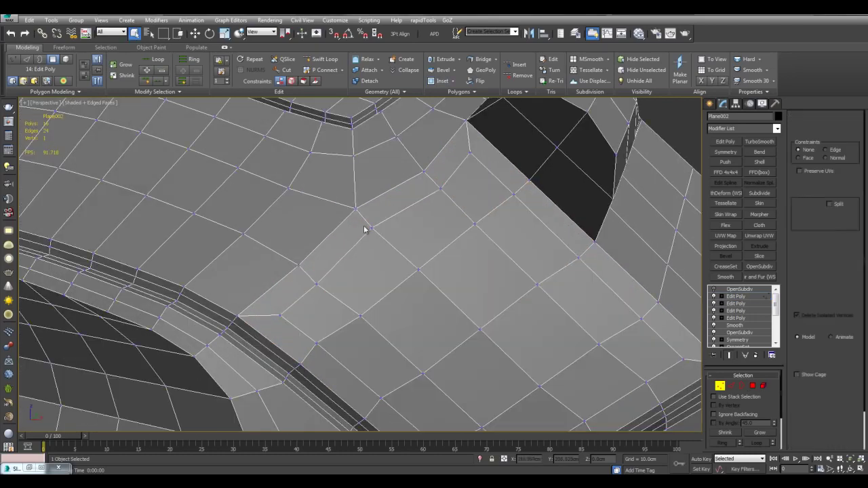
key(w)
drag(384, 216, 388, 222)
drag(457, 204, 444, 170)
middle_drag(462, 223, 494, 270)
Bevel the inset patch inward by Local Normal with a height of -6.31 cm and an outline amount of 0.
key(4)
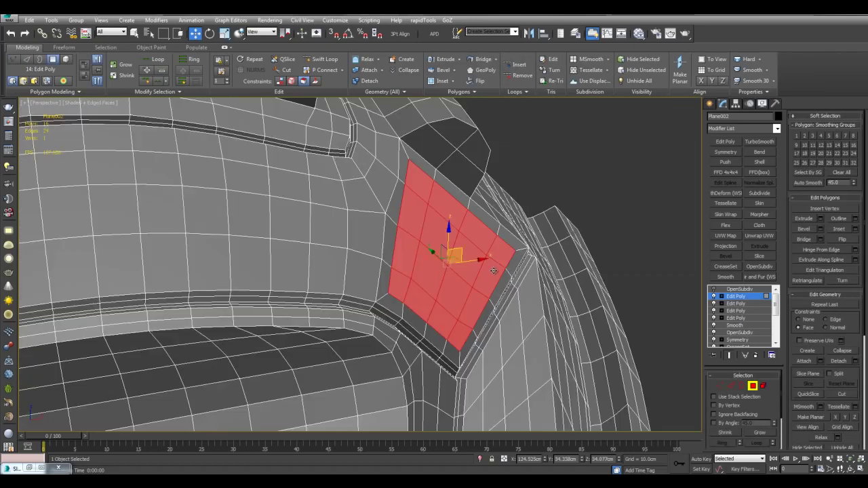
key(q)
scroll(493, 268, up, 3)
key(ctrl+shift+b)
drag(550, 336, 508, 377)
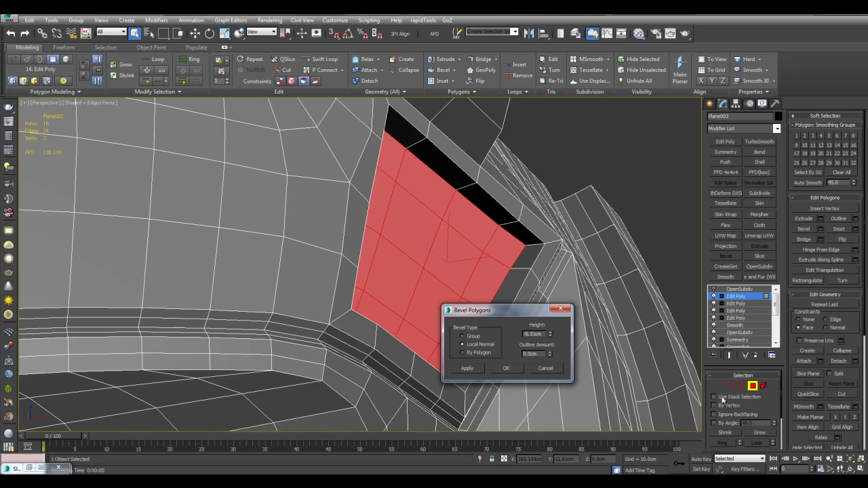
click(506, 368)
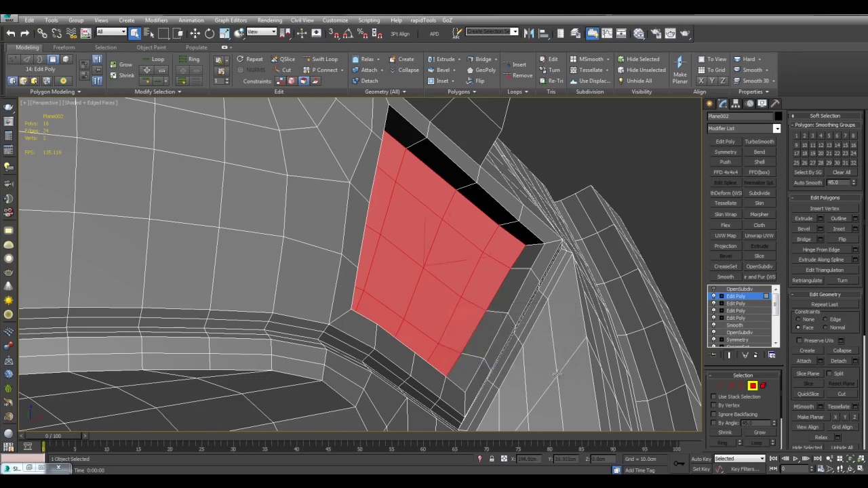
Make the recessed floor planar and select the full ring of wall faces around it.
click(808, 417)
alt+middle_drag(585, 272, 510, 234)
scroll(509, 234, up, 3)
click(615, 196)
click(654, 198)
middle_drag(557, 197, 544, 245)
click(486, 256)
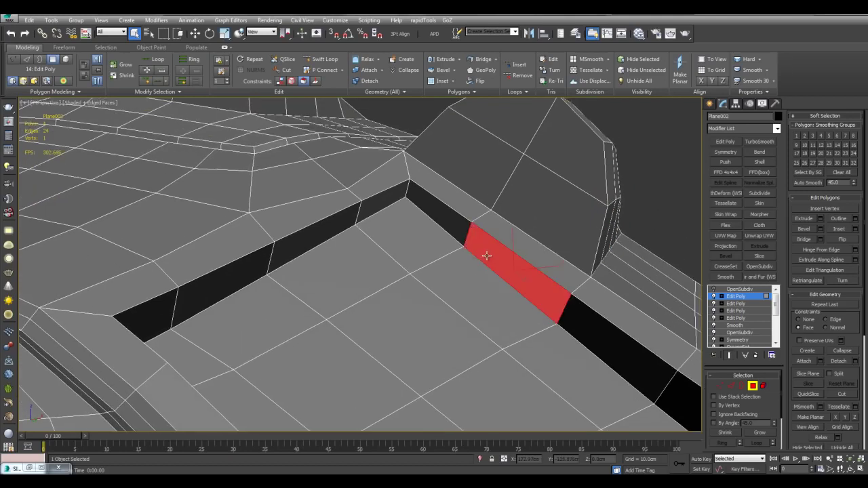
shift+click(446, 224)
scroll(461, 218, down, 2)
mouse_move(461, 218)
alt+middle_down()
mouse_move(427, 248)
mouse_move(458, 233)
alt+middle_up()
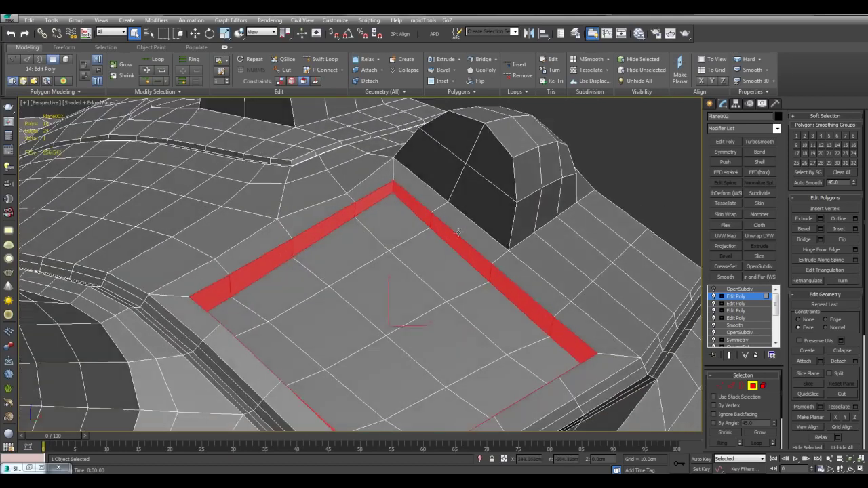
Convert the wall selection to its upper and lower border edges and set their crease to 0.2.
click(730, 386)
scroll(457, 208, up, 6)
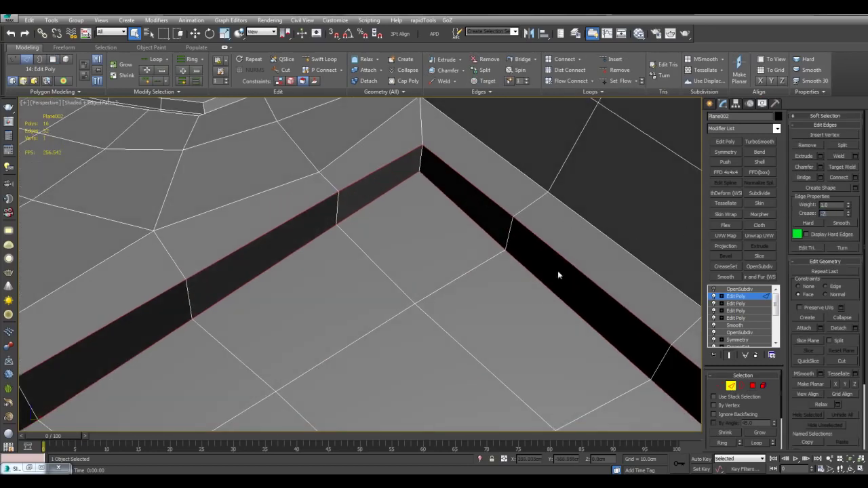
scroll(575, 266, down, 5)
Examine the OpenSubdiv smoothing around the recess with and without edged faces.
click(739, 289)
scroll(563, 320, up, 5)
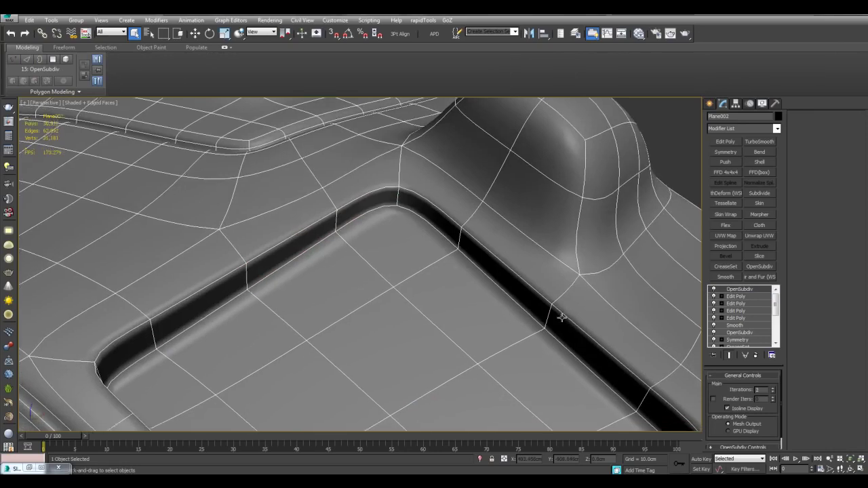
key(F4)
scroll(560, 316, down, 4)
mouse_move(558, 313)
alt+middle_down()
mouse_move(519, 167)
mouse_move(583, 273)
mouse_move(535, 264)
mouse_move(538, 251)
alt+middle_up()
middle_drag(453, 178, 455, 246)
scroll(455, 246, up, 5)
key(F4)
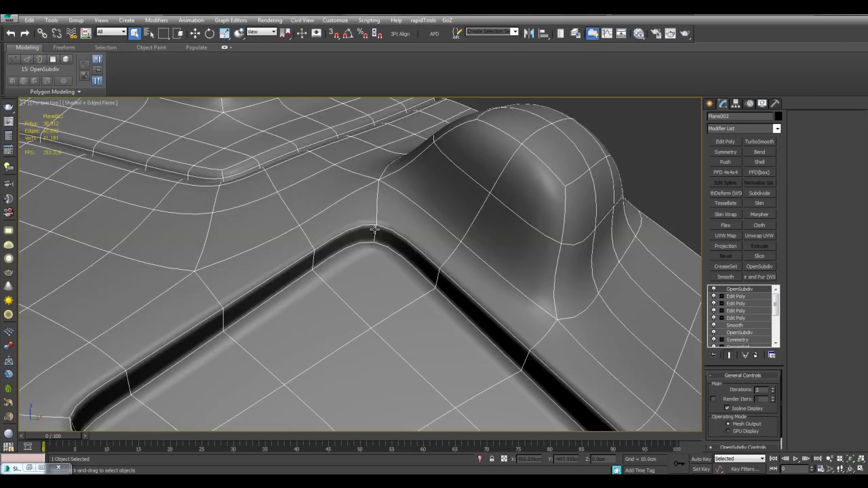
Select the four short wall edges at the recess corners and set their crease to 0.2.
click(740, 297)
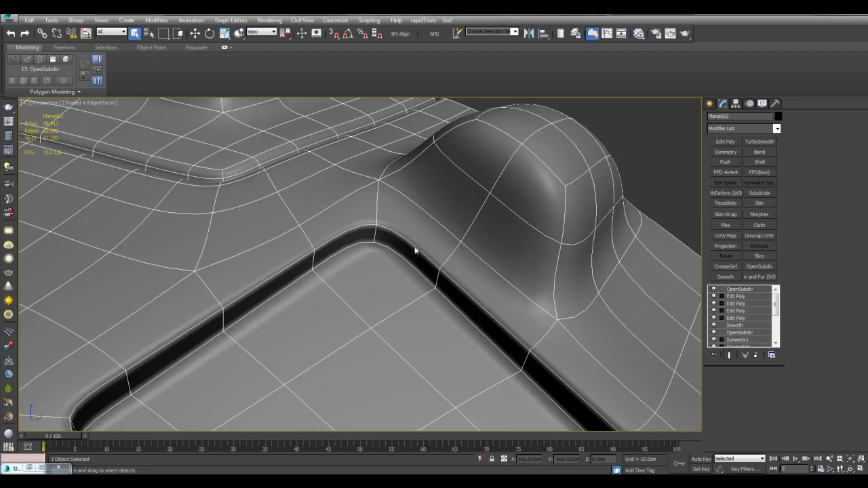
middle_drag(434, 237, 445, 205)
key(2)
click(384, 190)
alt+middle_drag(384, 190, 591, 219)
alt+middle_drag(551, 305, 302, 228)
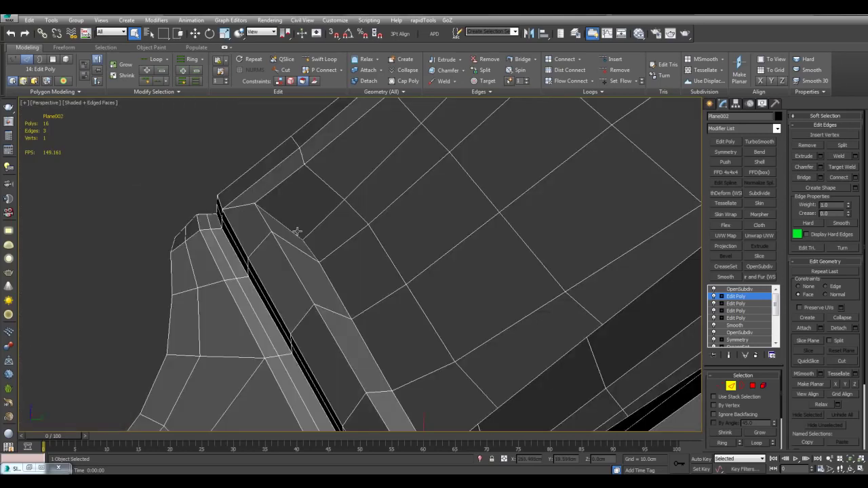
alt+middle_drag(333, 193, 800, 235)
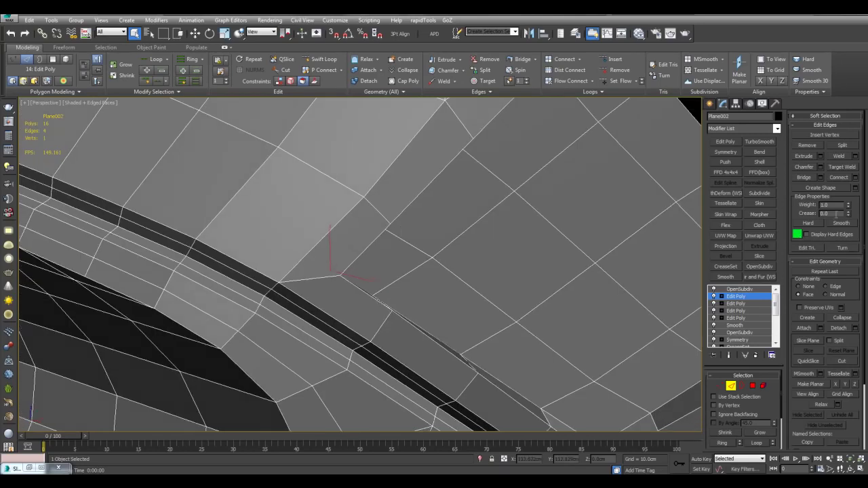
alt+middle_drag(639, 212, 516, 229)
Turn off OpenSubdiv's isoline display and show the full smoothed mesh at the recess corner beside the groove.
click(752, 287)
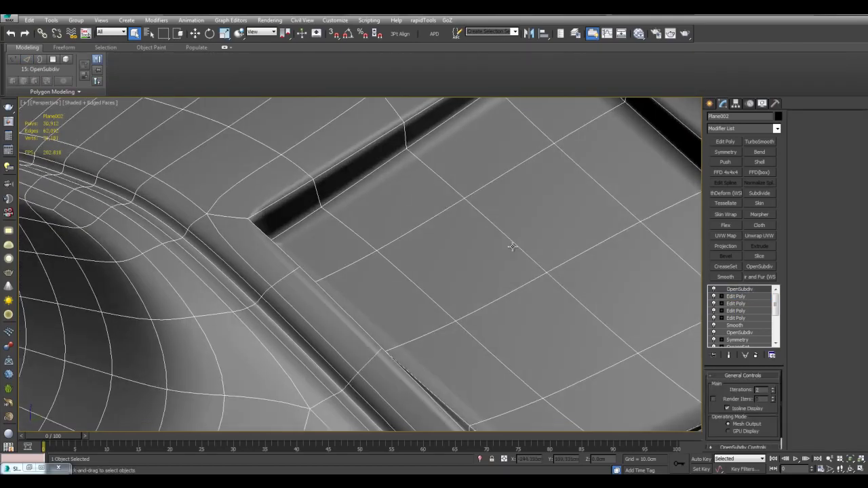
alt+middle_drag(512, 247, 443, 288)
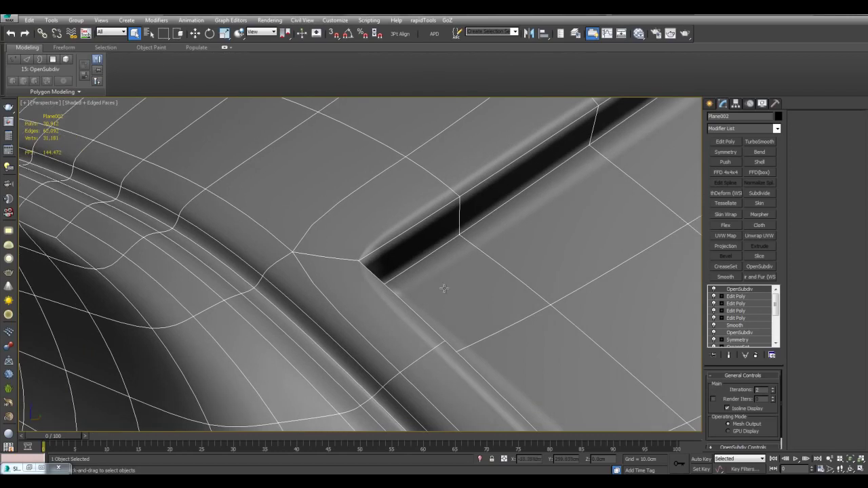
click(736, 410)
scroll(452, 267, up, 5)
middle_drag(451, 267, 470, 292)
Check the creased wall edge at the recess corner and select the two border faces that meet there.
click(735, 296)
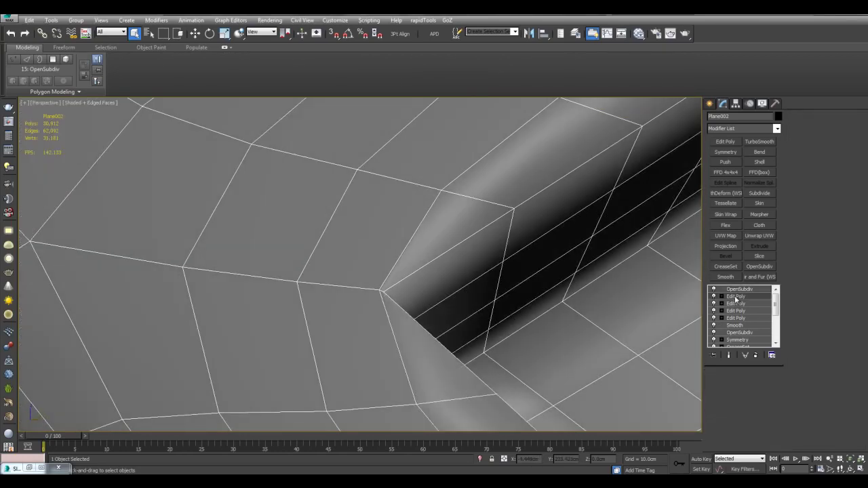
click(377, 262)
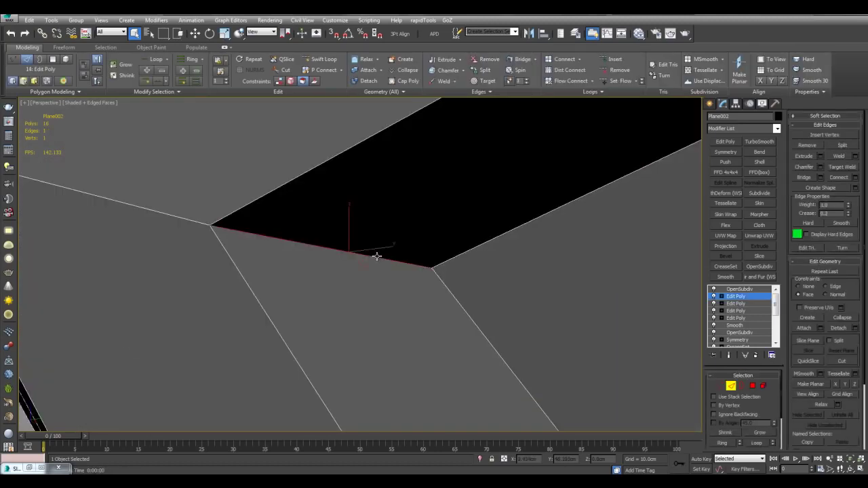
scroll(376, 254, down, 3)
key(4)
click(361, 288)
ctrl+click(357, 250)
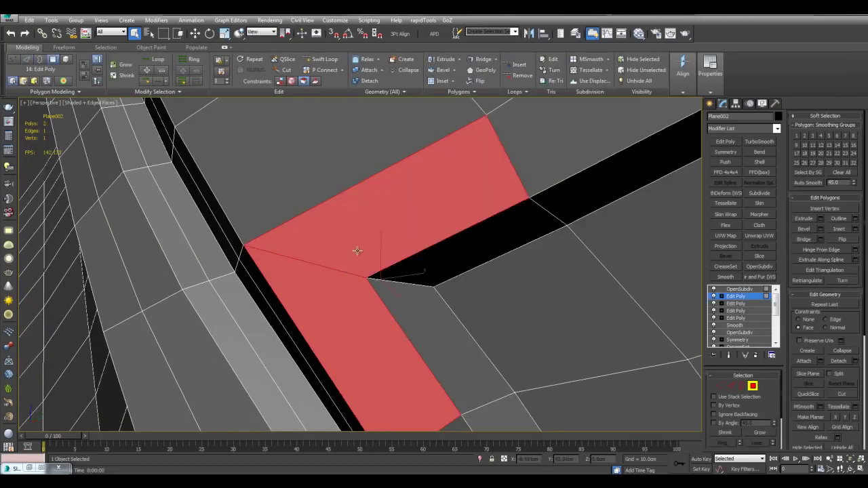
alt+middle_drag(373, 238, 412, 214)
Compare the base cage with the smoothed result around the recess corners.
key(grave)
scroll(472, 264, down, 5)
middle_drag(577, 139, 458, 274)
scroll(391, 256, up, 5)
key(grave)
key(grave)
key(grave)
scroll(458, 273, down, 3)
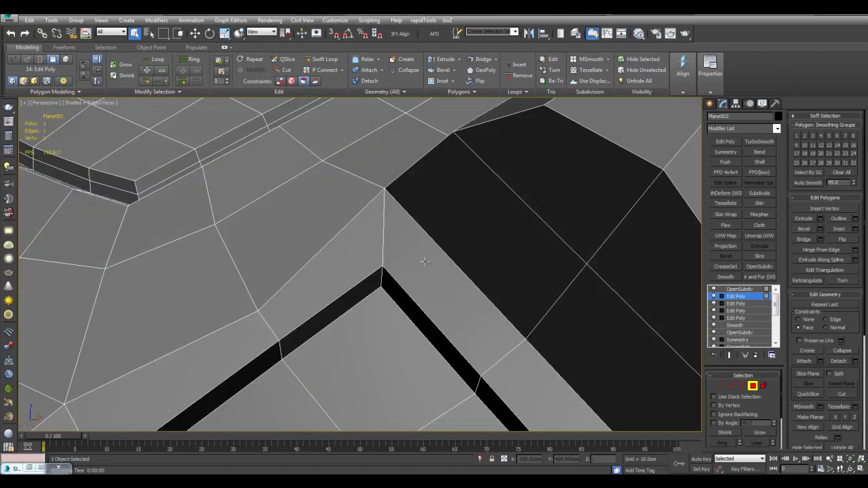
Examine the border faces at the recess corner beside the raised block in the cage and the smoothed result.
click(367, 248)
click(417, 281)
scroll(409, 263, up, 3)
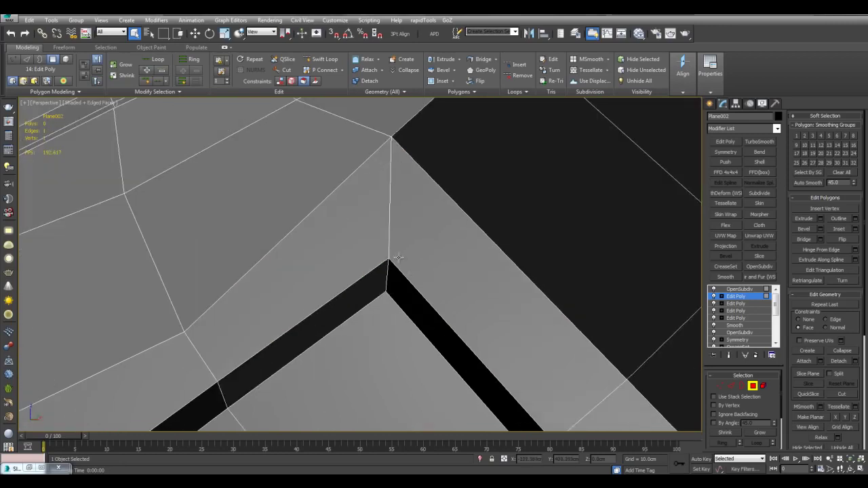
scroll(385, 266, up, 2)
key(grave)
scroll(454, 266, up, 2)
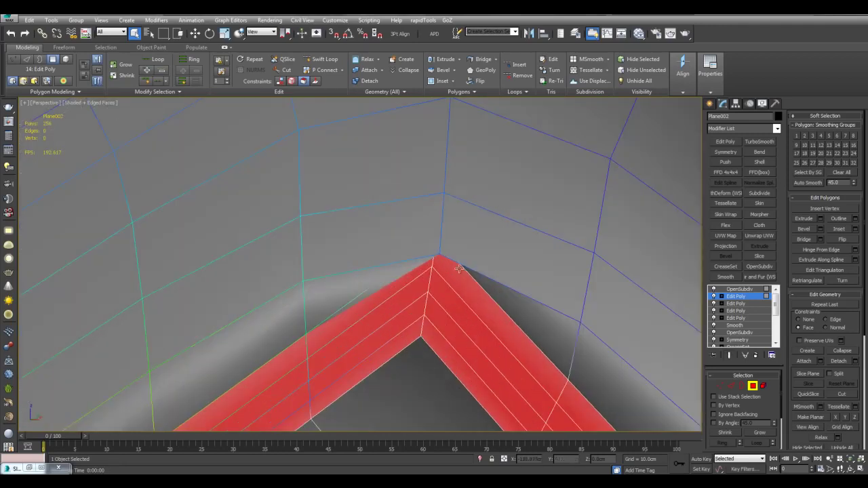
Examine the other corners of the square recess in the smoothed result and the base cage, and check the face loop along its wall.
scroll(500, 285, down, 6)
middle_drag(499, 286, 389, 135)
scroll(469, 316, up, 5)
scroll(551, 343, down, 3)
middle_drag(550, 344, 520, 266)
scroll(417, 285, up, 4)
scroll(418, 286, down, 9)
key(grave)
scroll(511, 278, up, 5)
middle_drag(511, 305, 463, 309)
click(640, 260)
shift+click(640, 232)
middle_drag(598, 214, 583, 281)
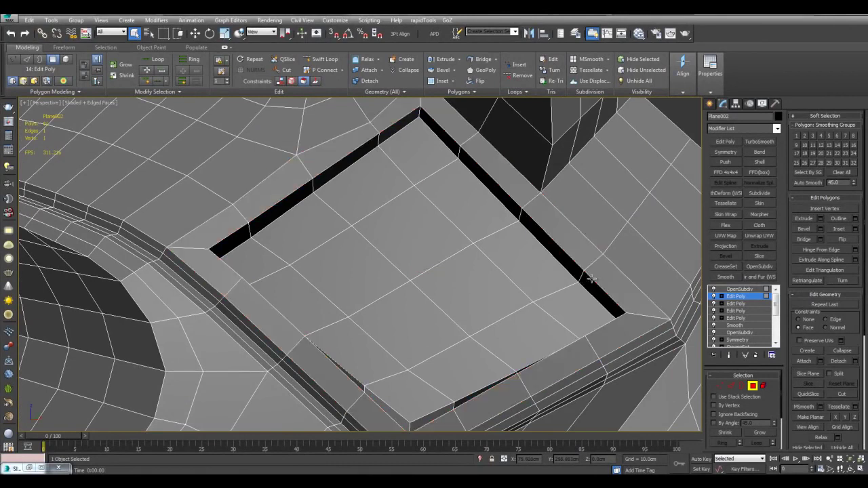
Delete the topmost Edit Poly modifier, which holds the square recess.
scroll(587, 278, down, 3)
key(4)
right_click(727, 296)
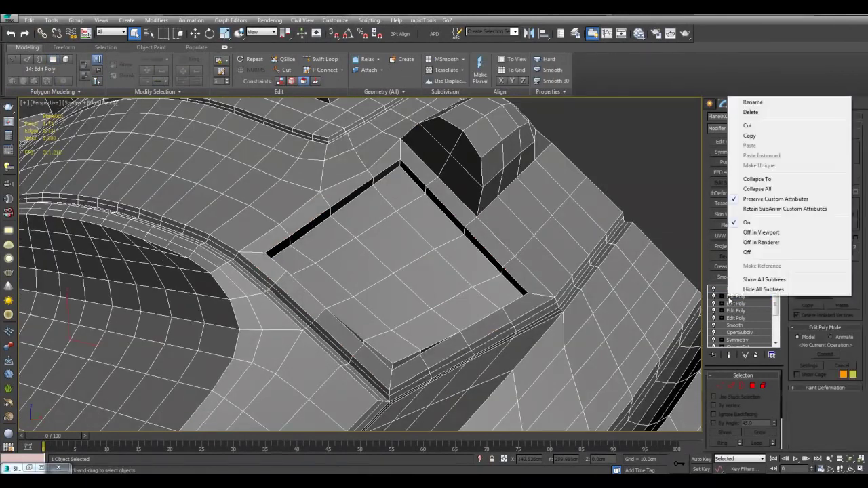
click(750, 112)
alt+middle_drag(680, 138, 674, 201)
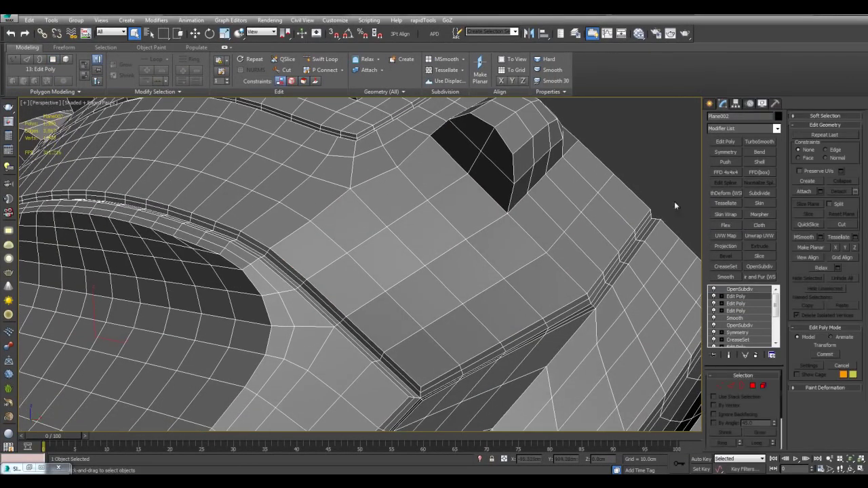
Add a new Edit Poly modifier and scale up the four faces in the middle of the panel beside the raised block, using the Face constraint.
click(735, 141)
key(4)
drag(414, 248, 443, 288)
alt+middle_drag(443, 289, 451, 287)
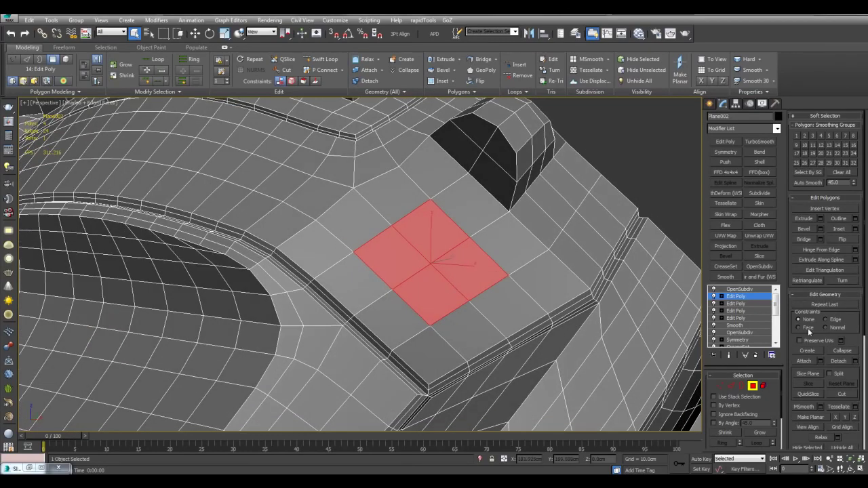
key(r)
drag(441, 270, 445, 255)
scroll(496, 244, up, 3)
key(q)
middle_drag(486, 263, 520, 263)
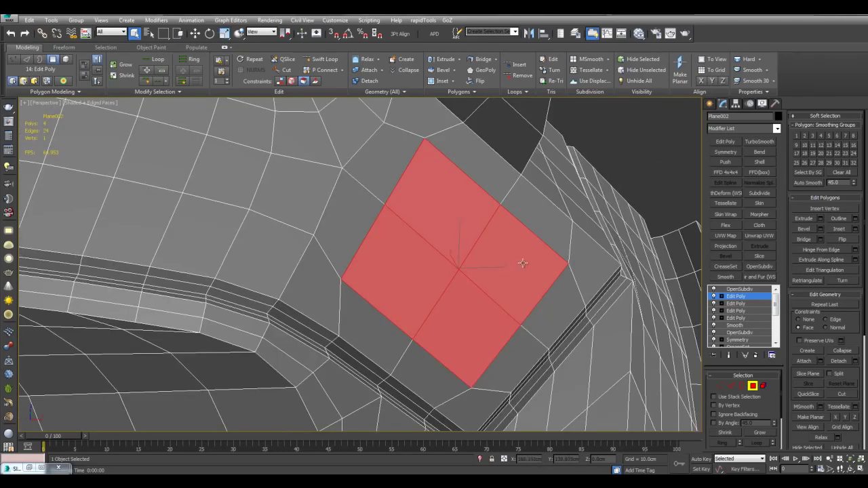
Bevel the four selected panel faces inward to form a square recess.
key(ctrl+shift+b)
drag(550, 337, 507, 153)
click(510, 367)
alt+middle_drag(510, 367, 484, 309)
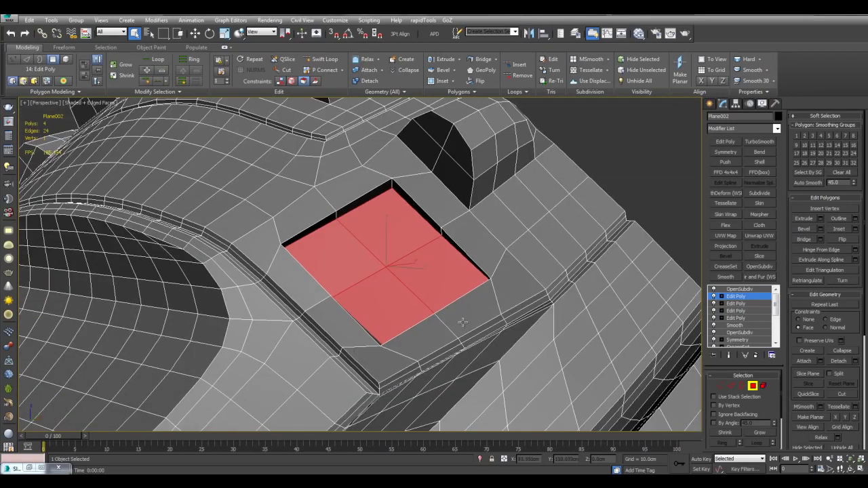
Check the face loops running along the border of the square recess.
click(432, 324)
shift+click(449, 316)
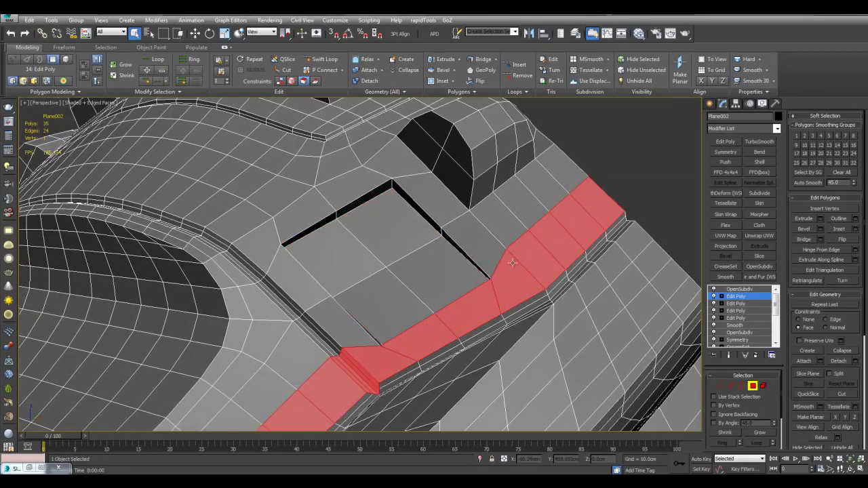
click(483, 249)
shift+click(433, 201)
click(343, 194)
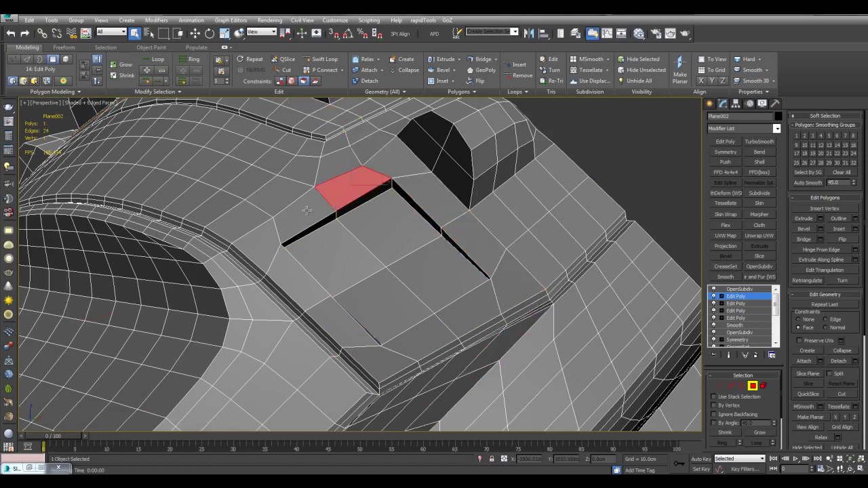
shift+click(308, 210)
Select the rim and floor edges around the square recess's walls and set their crease to 3.0.
scroll(366, 229, up, 5)
click(437, 167)
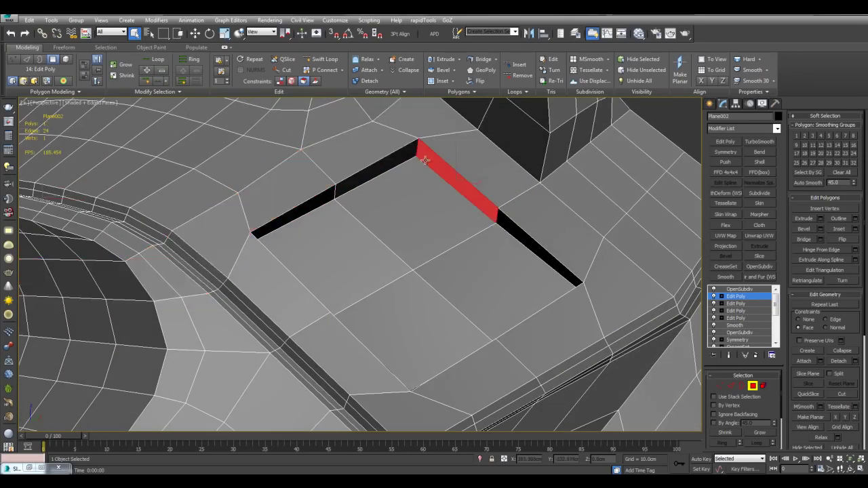
shift+click(416, 160)
click(731, 386)
alt+middle_drag(630, 301, 590, 291)
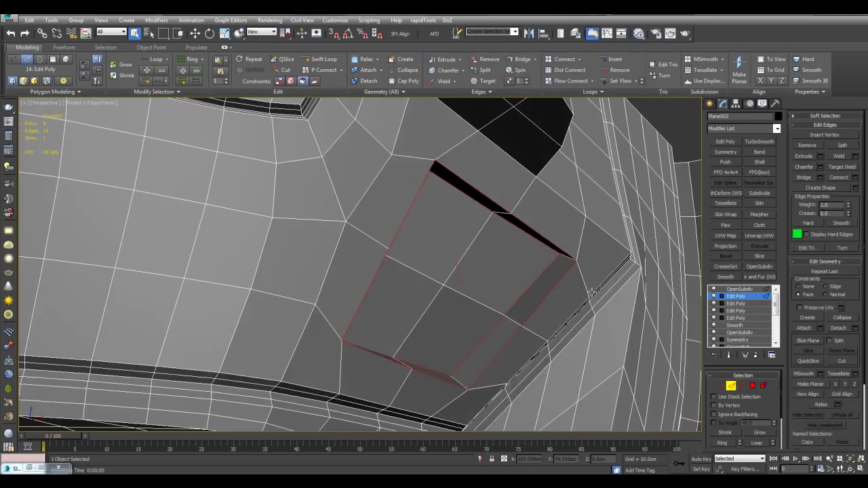
alt+middle_drag(485, 337, 416, 157)
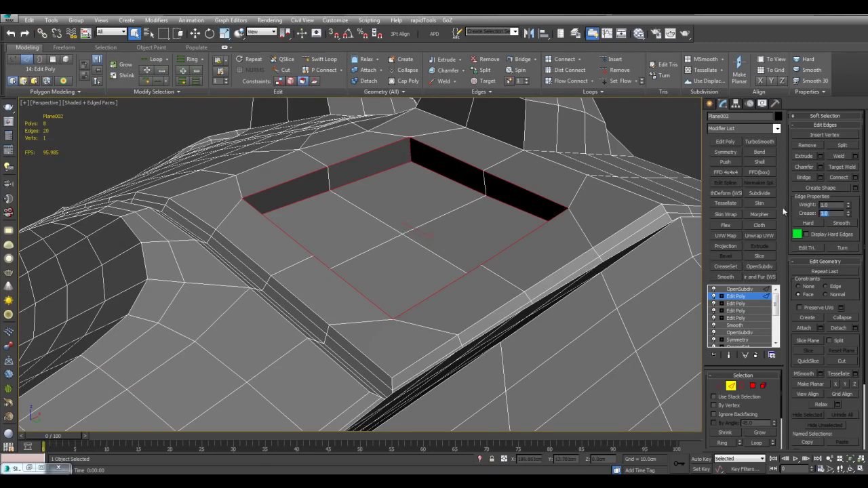
click(618, 202)
Examine the square recess's corners in the OpenSubdiv result with the wireframe on and off.
click(758, 288)
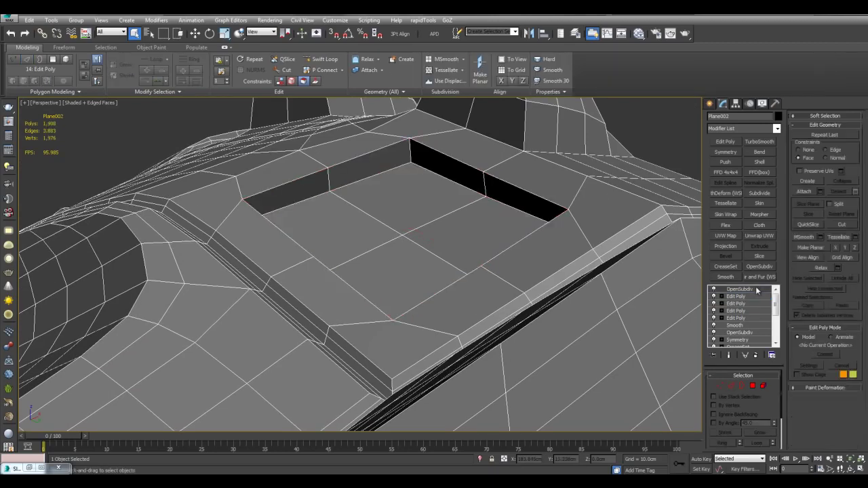
alt+middle_drag(578, 231, 496, 240)
scroll(502, 242, up, 3)
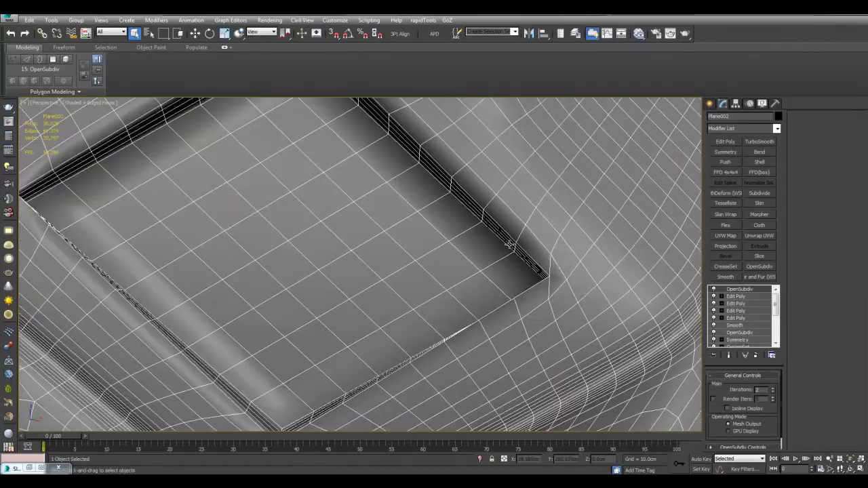
key(F4)
scroll(544, 256, up, 3)
middle_drag(580, 257, 443, 308)
key(F4)
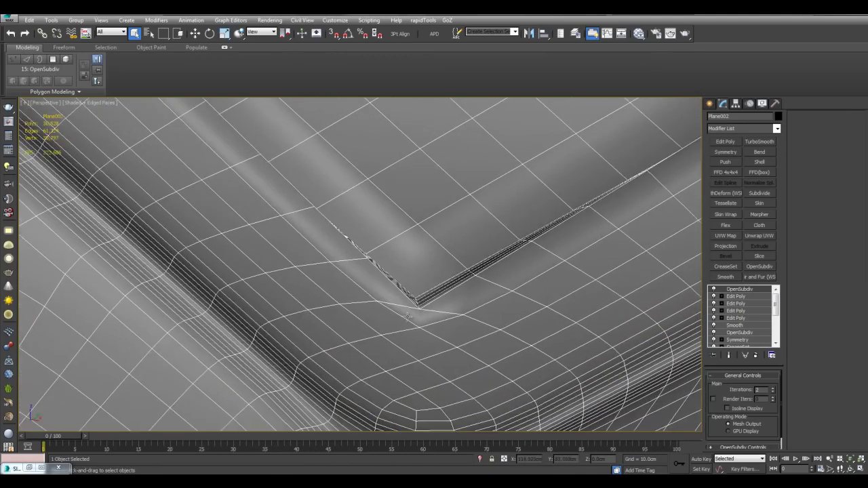
scroll(410, 311, down, 5)
Add another Edit Poly modifier and select the patch of faces between the raised block and the neighbouring groove.
click(732, 299)
scroll(422, 243, down, 3)
middle_drag(421, 242, 511, 258)
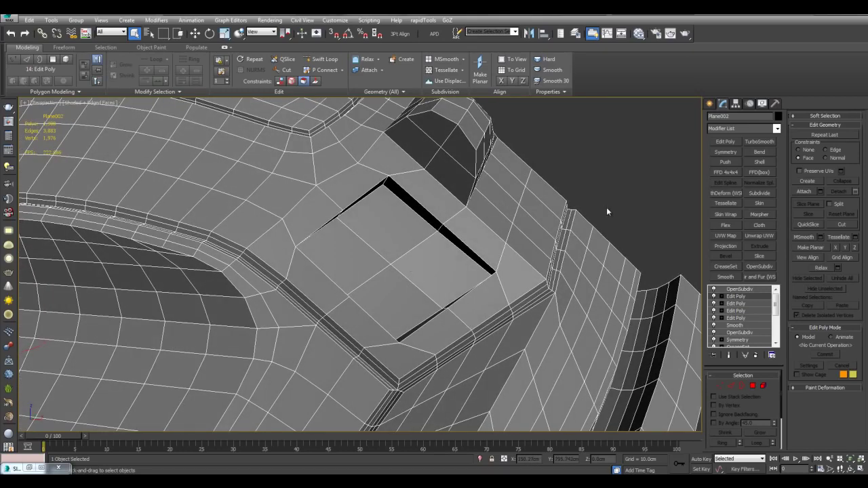
middle_drag(606, 210, 495, 243)
scroll(608, 203, up, 3)
click(731, 143)
key(4)
drag(411, 273, 453, 299)
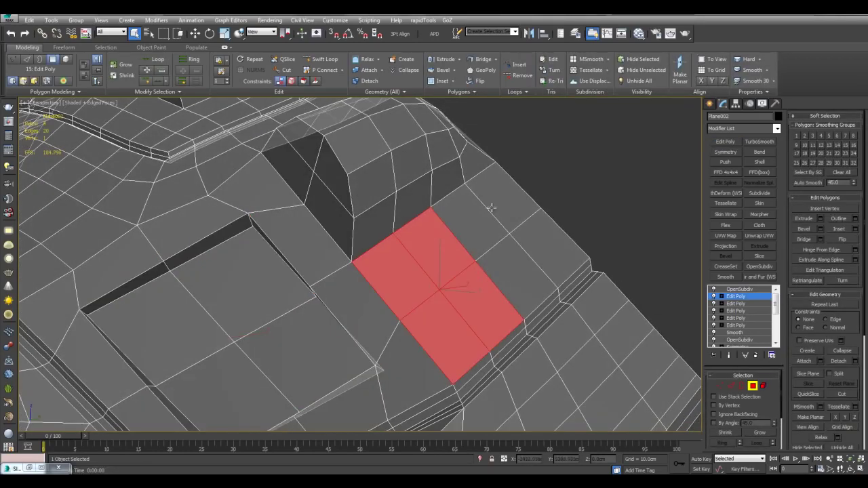
ctrl+drag(490, 207, 524, 260)
alt+middle_drag(524, 260, 514, 254)
Try to bevel the selected face patch inward and undo it.
key(ctrl+shift+b)
drag(493, 226, 487, 249)
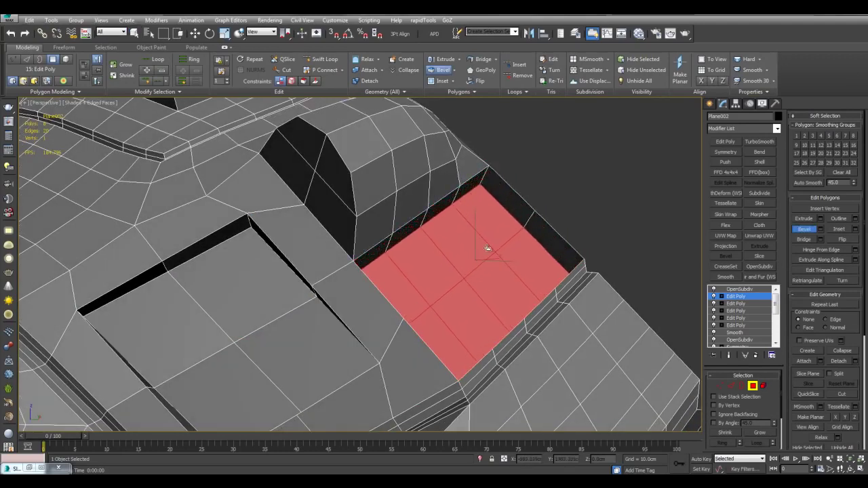
click(488, 264)
right_click(488, 261)
middle_drag(552, 243, 515, 234)
key(ctrl+z)
Retry sinking the same face patch, check the face loop along its border, and undo the attempt.
key(shift+i)
drag(493, 222, 490, 242)
right_click(490, 243)
mouse_move(463, 188)
alt+middle_down()
mouse_move(511, 229)
mouse_move(468, 196)
alt+middle_up()
middle_drag(537, 263, 544, 217)
click(543, 207)
shift+click(545, 190)
middle_drag(545, 182, 553, 238)
alt+middle_drag(475, 234, 509, 224)
key(ctrl+z)
key(ctrl+z)
key(ctrl+z)
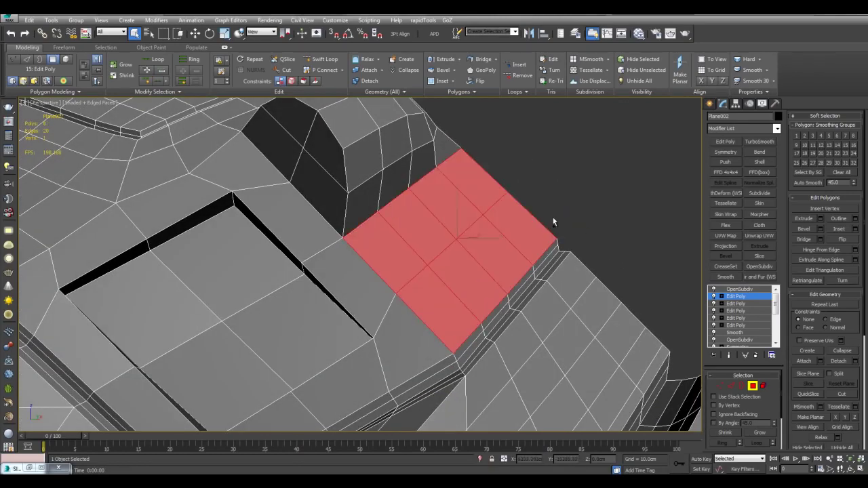
Cut two edge lines across the face patch, one parallel to the groove and one parallel to the raised block's base.
key(1)
key(alt+c)
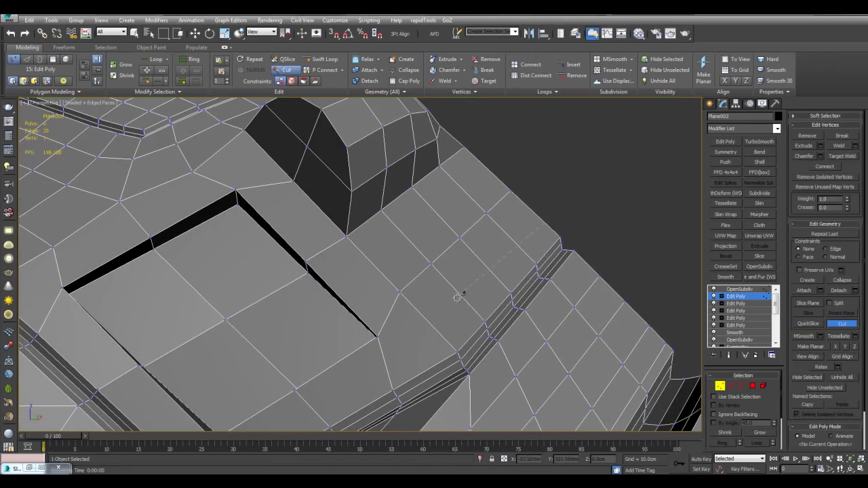
click(440, 333)
right_click(440, 333)
right_click(439, 214)
key(alt+c)
click(363, 251)
right_click(362, 251)
right_click(456, 196)
middle_drag(501, 202, 519, 219)
middle_drag(504, 231, 503, 225)
Slide the edge pairs on both sides of the patch's four centre faces along their neighbouring edges, using the Edge constraint.
key(4)
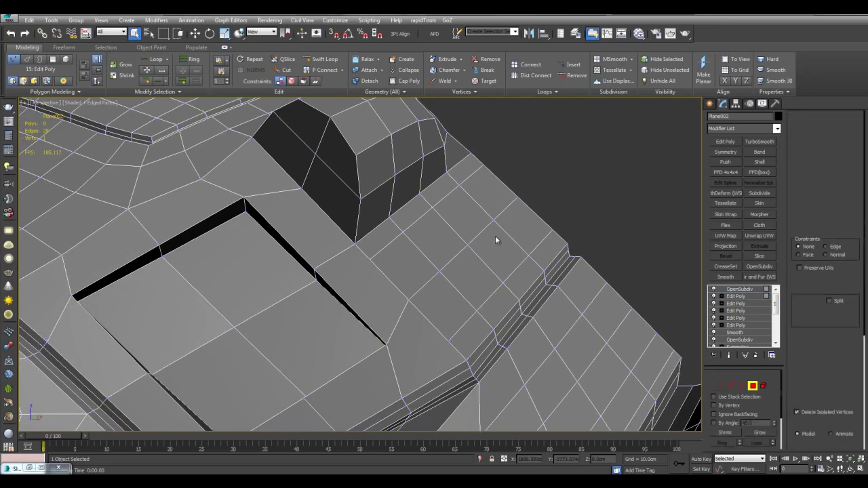
drag(458, 220, 495, 248)
alt+middle_drag(495, 248, 507, 226)
key(2)
click(552, 246)
key(w)
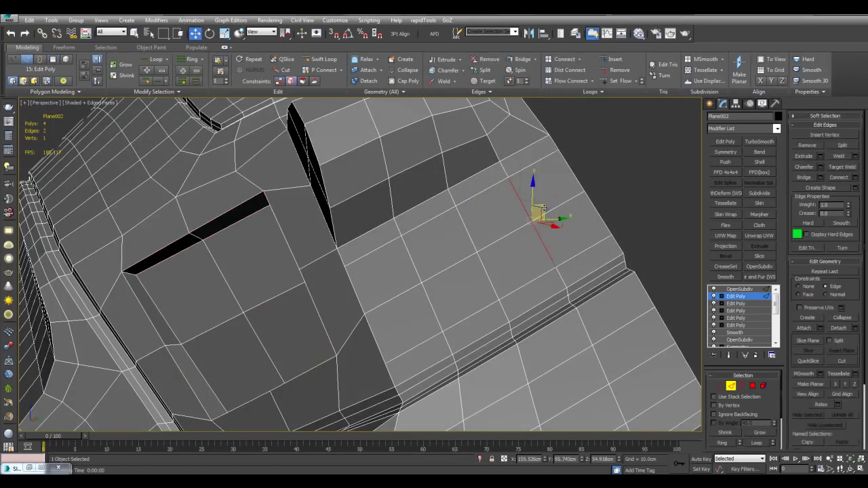
drag(544, 209, 538, 208)
click(410, 254)
ctrl+click(429, 297)
drag(432, 269, 413, 280)
key(q)
alt+middle_drag(429, 271, 520, 270)
Check the face loops along the patch's border and select its four centre faces.
key(4)
click(524, 265)
shift+click(536, 251)
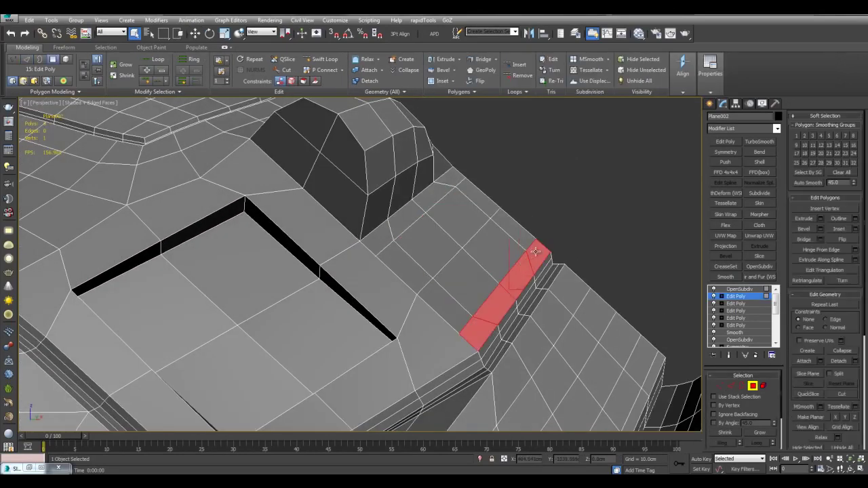
click(525, 236)
shift+click(467, 193)
click(540, 191)
mouse_move(459, 234)
mouse_down()
mouse_move(469, 261)
mouse_move(464, 229)
mouse_move(465, 239)
mouse_up()
Try to inset the four centre faces of the patch and undo it.
key(i)
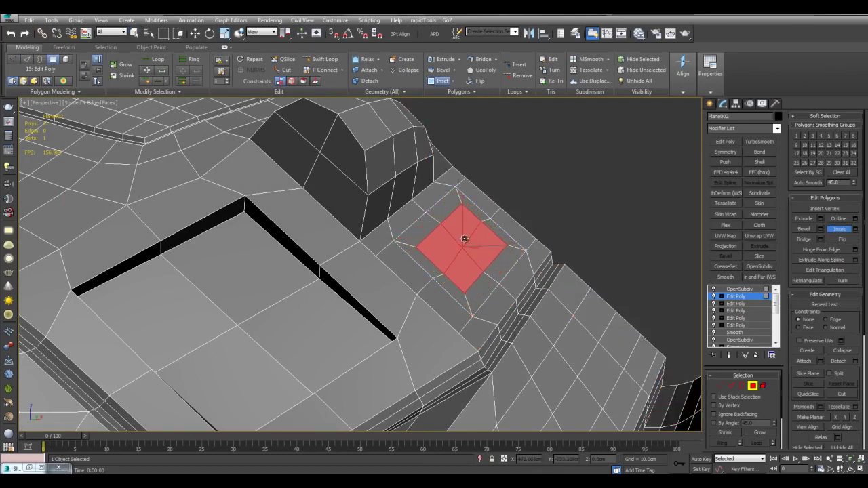
key(q)
key(ctrl+z)
Bevel the patch's four centre faces inward to form a second, smaller recess.
middle_drag(485, 241, 491, 232)
key(ctrl+shift+b)
drag(508, 217, 505, 242)
click(520, 240)
key(q)
alt+middle_drag(520, 240, 586, 218)
Slide the outer edge pair of the small recess's floor inward to slope that wall.
key(2)
click(609, 206)
key(w)
drag(588, 215, 577, 221)
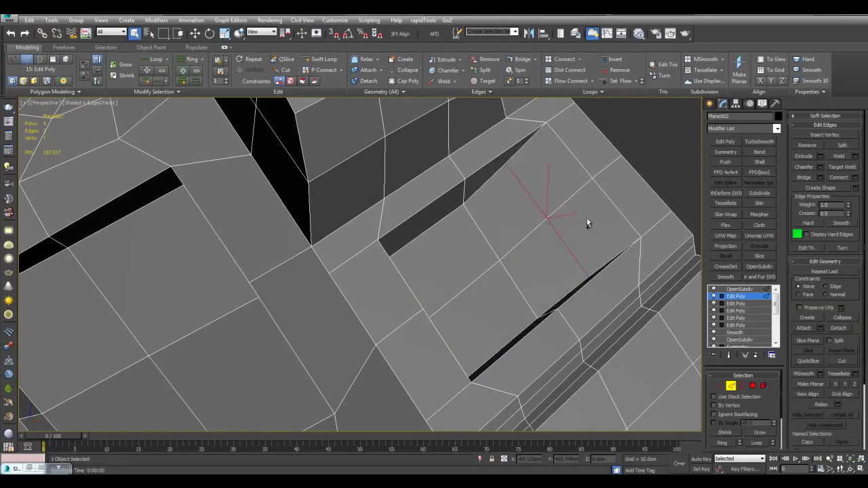
alt+middle_drag(577, 221, 515, 223)
key(4)
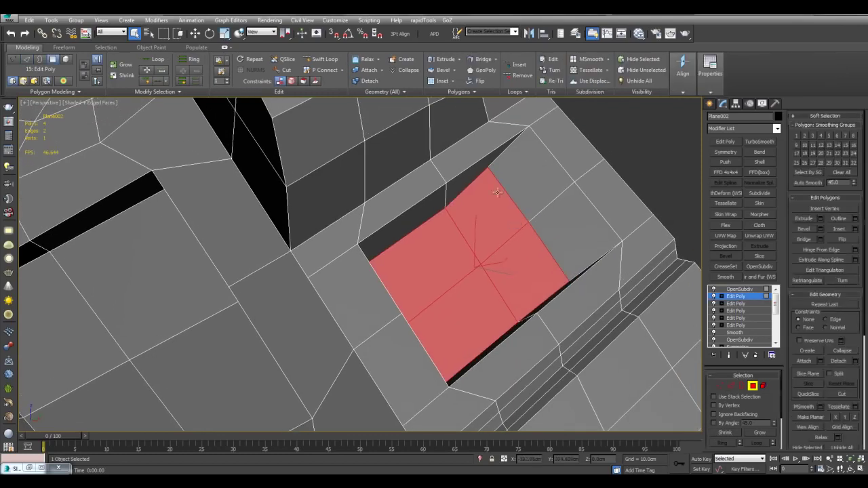
Select the rim and floor edges around the small recess and set their crease to 3.0.
key(2)
click(463, 170)
ctrl+click(438, 190)
ctrl+drag(437, 217, 469, 200)
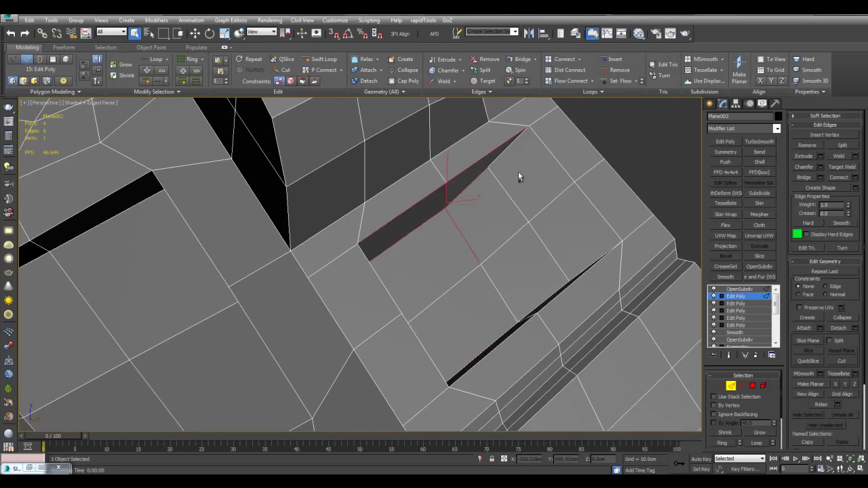
alt+middle_drag(586, 209, 404, 302)
ctrl+drag(403, 302, 439, 314)
middle_drag(544, 183, 499, 256)
ctrl+drag(500, 276, 546, 293)
alt+middle_drag(584, 201, 530, 337)
alt+middle_drag(531, 179, 444, 274)
drag(833, 213, 791, 210)
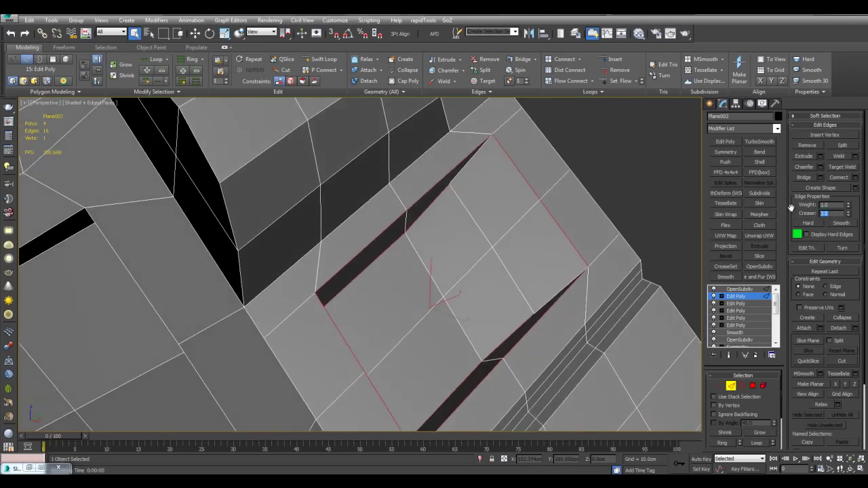
Compare the small recess in the smoothed result and the base cage.
middle_drag(615, 221, 546, 174)
key(ctrl+q)
key(F4)
click(613, 194)
scroll(613, 196, down, 5)
key(ctrl+q)
key(F4)
middle_drag(388, 292, 452, 255)
Connect the square recess's rim corner to the facing vertex beside the small recess.
scroll(436, 253, up, 4)
key(4)
click(447, 272)
click(400, 237)
alt+middle_drag(514, 218, 478, 236)
scroll(479, 237, up, 3)
key(1)
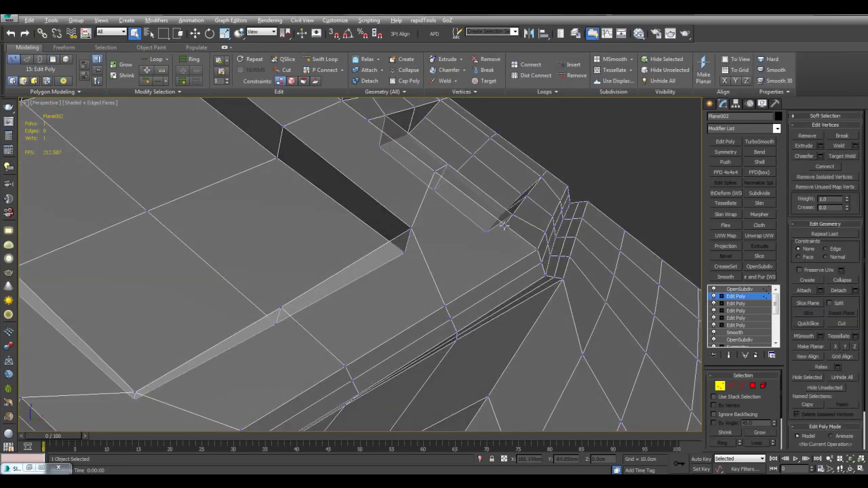
ctrl+click(409, 228)
key(ctrl+shift+e)
Connect the middle rim vertex of the square recess to the cut line's end vertex near the raised block.
middle_drag(355, 175, 419, 255)
click(429, 205)
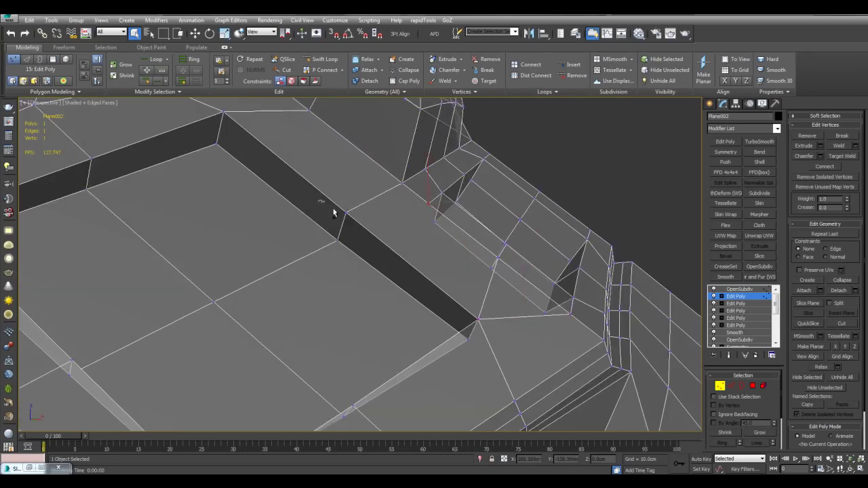
key(ctrl+shift+e)
alt+middle_drag(475, 232, 461, 253)
scroll(460, 253, down, 2)
key(4)
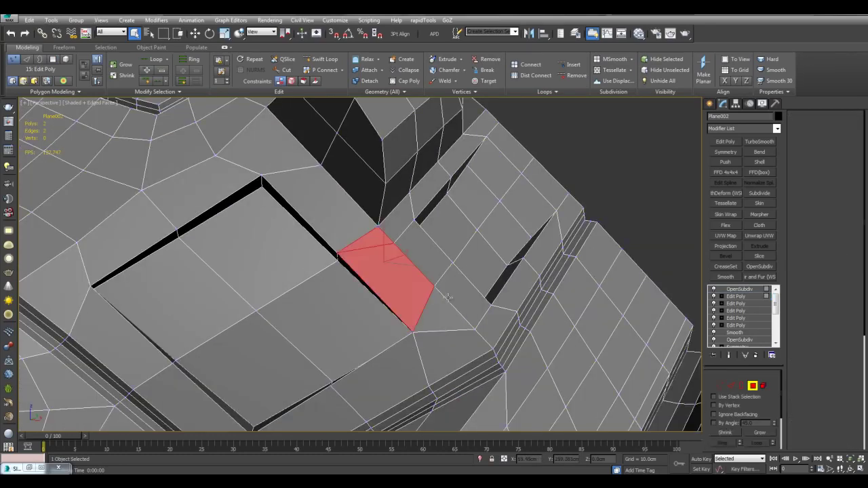
Inspect the smoothed surface between the square recess and the small recess without edge display.
click(442, 308)
click(380, 238)
click(601, 176)
alt+middle_drag(447, 293, 468, 288)
click(733, 296)
click(732, 290)
key(F4)
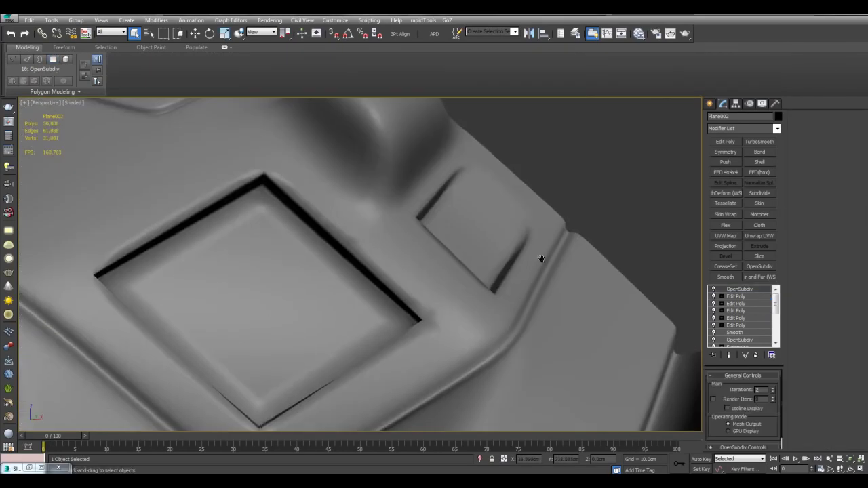
scroll(532, 262, down, 3)
mouse_move(531, 260)
alt+middle_down()
mouse_move(502, 266)
mouse_move(532, 273)
alt+middle_up()
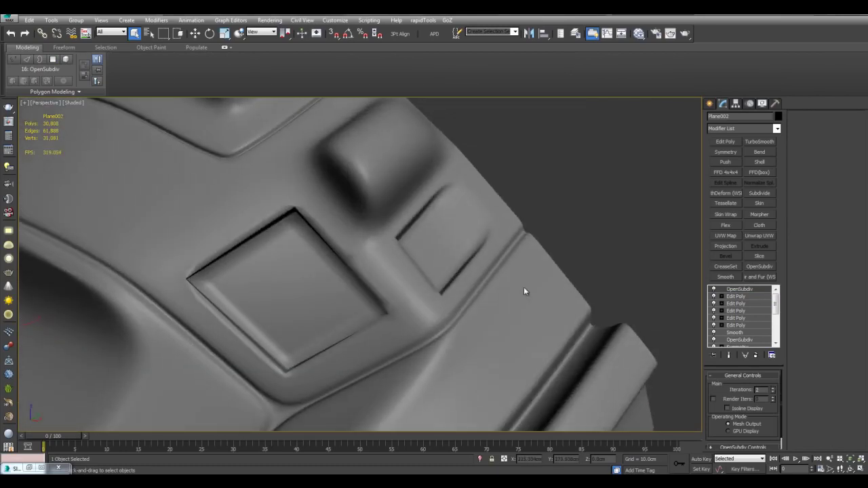
scroll(522, 288, up, 3)
mouse_move(522, 287)
alt+middle_down()
mouse_move(496, 277)
mouse_move(543, 287)
mouse_move(535, 285)
alt+middle_up()
alt+middle_drag(661, 180, 583, 187)
Remove the connecting edges in the strip between the square recess and the small recess on the base cage.
key(F4)
scroll(552, 210, down, 3)
click(748, 296)
scroll(433, 254, up, 3)
key(2)
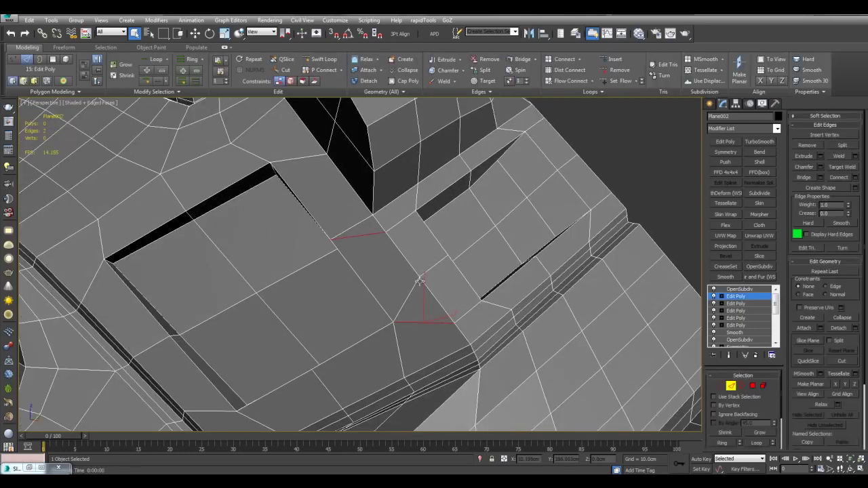
ctrl+click(380, 234)
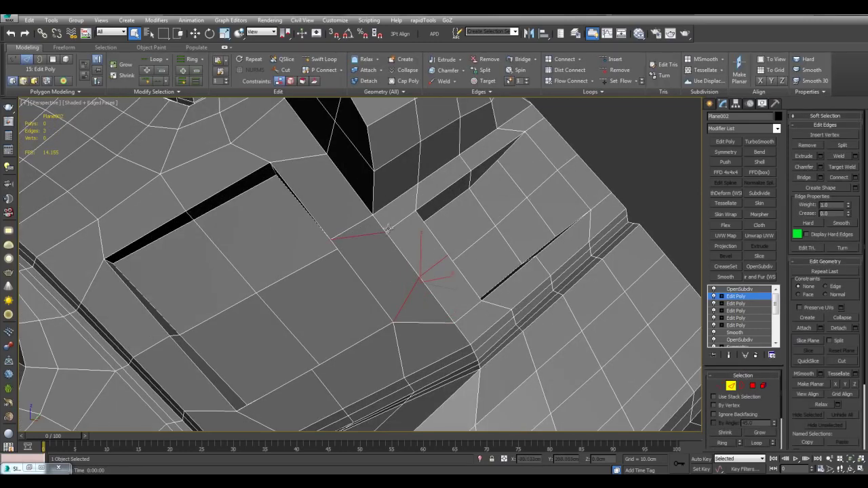
key(BackSpace)
key(1)
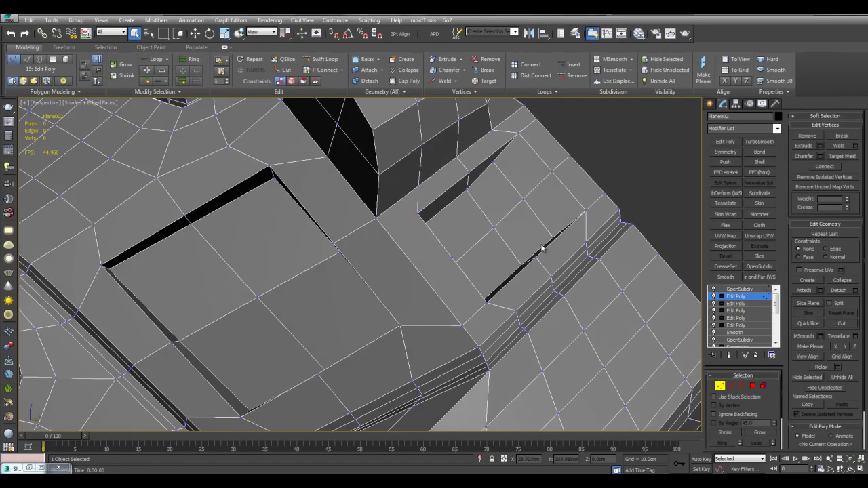
Cut a new edge line alongside the small recess from its middle rim vertex to its rim corner nearest the raised block.
scroll(524, 251, up, 3)
mouse_move(525, 251)
alt+middle_down()
mouse_move(547, 234)
mouse_move(518, 255)
alt+middle_up()
key(alt+c)
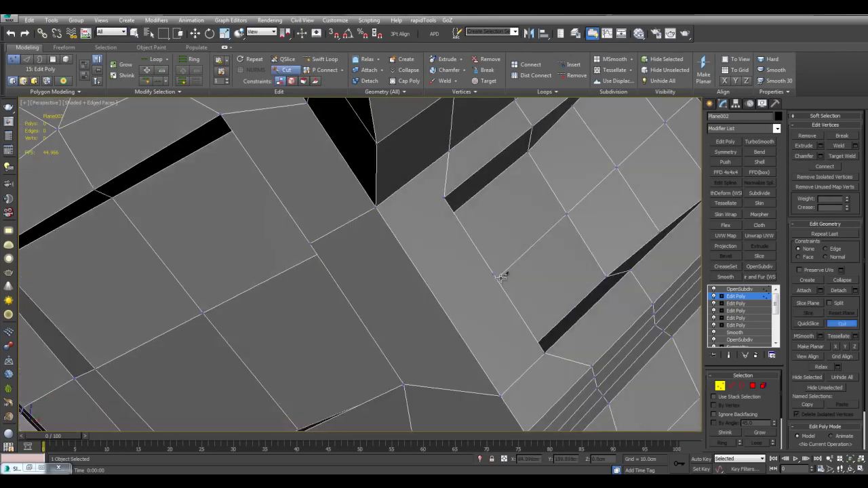
key(s)
click(494, 274)
key(s)
click(469, 286)
click(412, 211)
key(s)
click(443, 196)
right_click(386, 188)
Connect the new cut line's end vertices to the raised block's corner and to the facing vertex near the groove.
drag(354, 195, 424, 228)
drag(458, 277, 481, 313)
ctrl+drag(491, 384, 510, 407)
key(ctrl+shift+e)
alt+middle_drag(529, 318, 488, 295)
click(490, 305)
alt+middle_drag(448, 271, 499, 282)
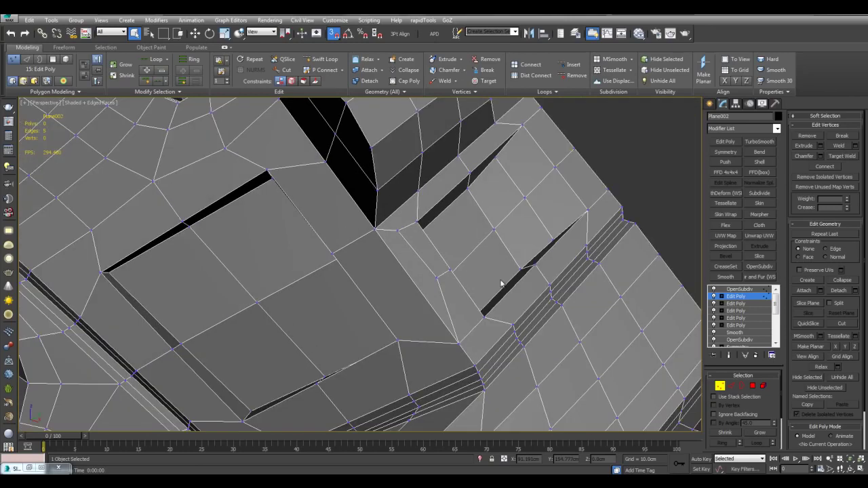
Check the smoothed area beside the small recess and select the new cut's edges on the base cage.
key(F4)
key(1)
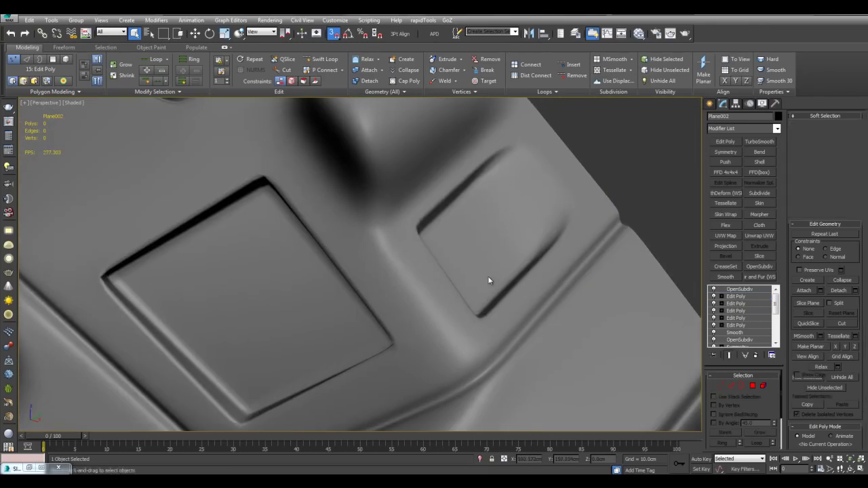
mouse_move(455, 252)
alt+middle_down()
mouse_move(398, 252)
mouse_move(455, 250)
mouse_move(496, 225)
mouse_move(459, 250)
alt+middle_up()
key(F3)
key(ctrl+q)
scroll(456, 251, up, 3)
key(2)
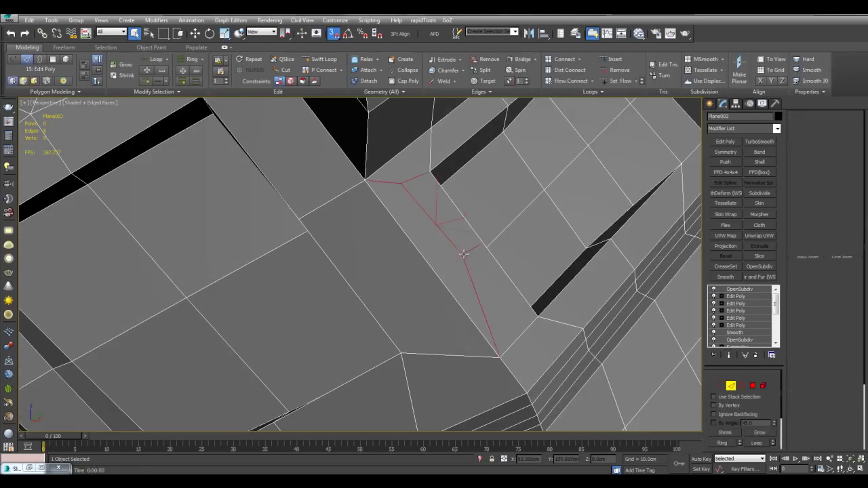
key(2)
click(457, 250)
ctrl+click(420, 177)
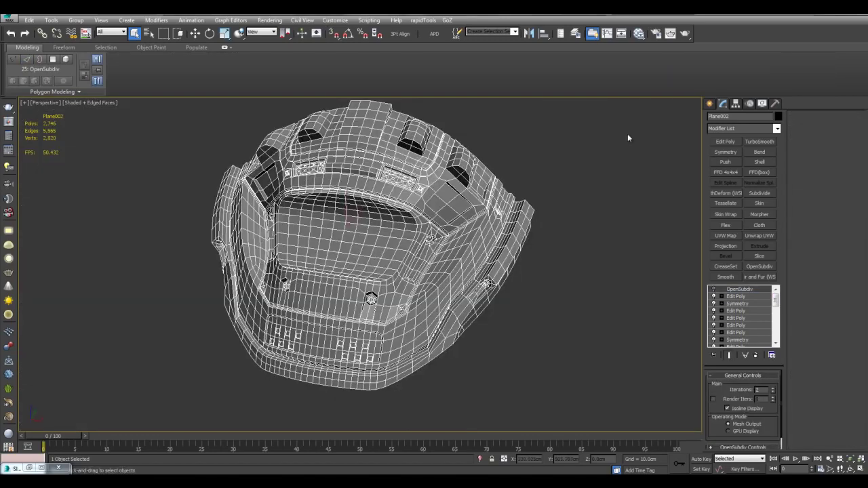
Enable the OpenSubdiv modifier on the whole mirrored model, hide its edges, deselect it and review the smoothed form.
alt+middle_drag(620, 142, 583, 161)
middle_drag(522, 158, 537, 202)
alt+middle_drag(508, 275, 479, 260)
scroll(478, 259, up, 3)
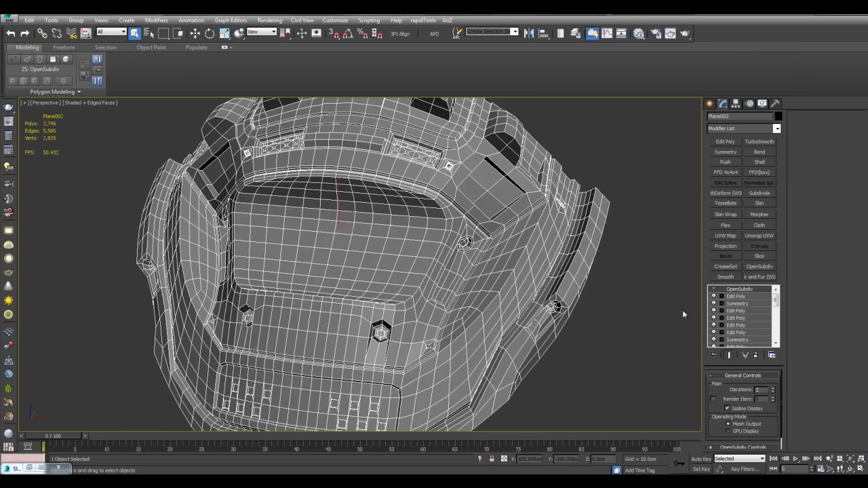
click(713, 290)
key(F4)
click(629, 296)
scroll(579, 287, down, 3)
alt+middle_drag(578, 287, 596, 263)
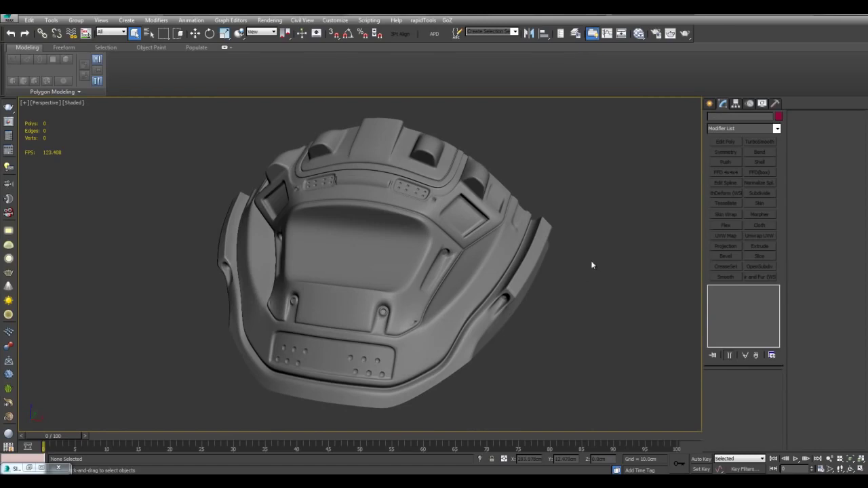
alt+middle_drag(586, 272, 599, 272)
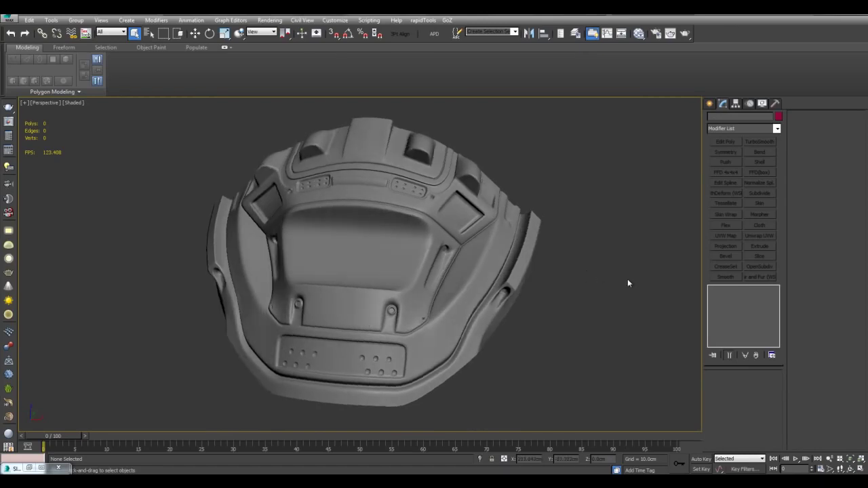